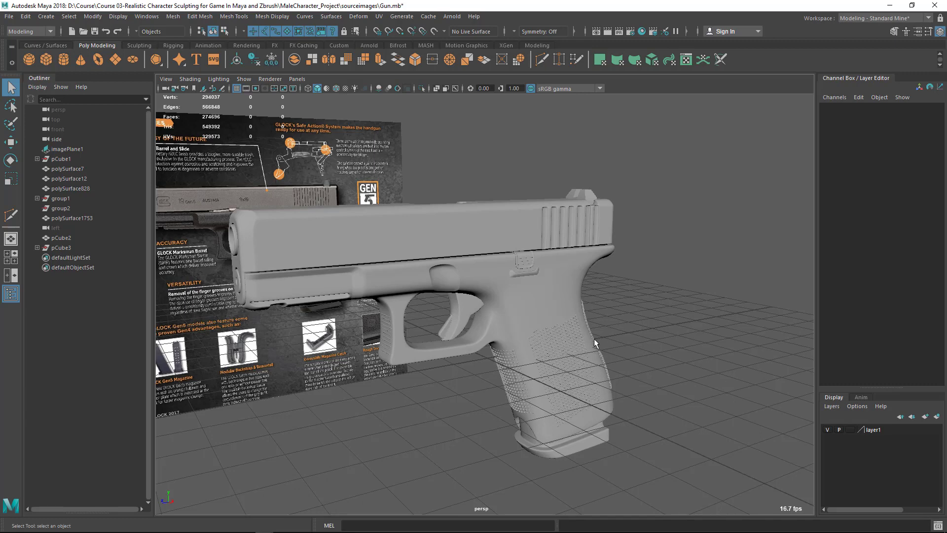
Step: Inspect the slide stop lever, its grooves and the raised ledge beneath it on the pistol frame
left_click_drag(594, 339, 573, 302, "alt")
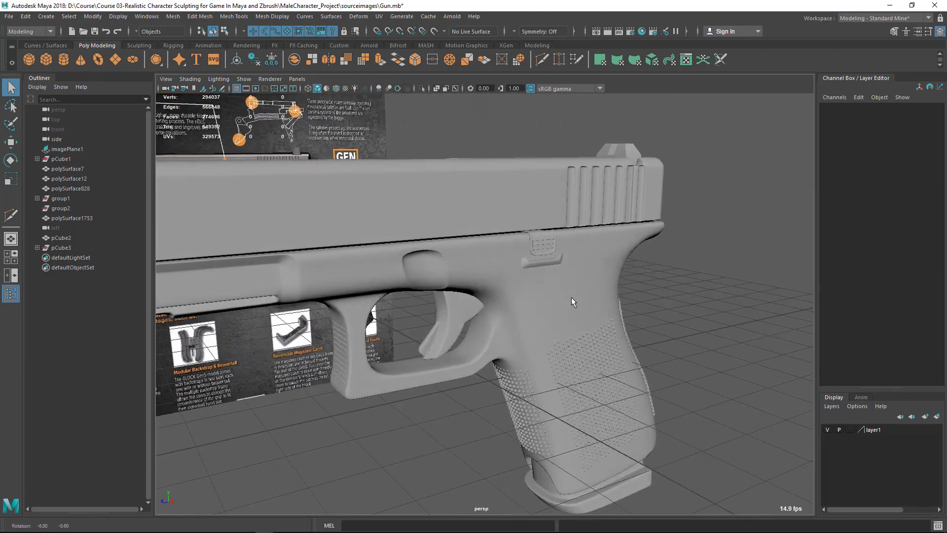
left_click(552, 260)
left_click_drag(512, 292, 495, 286, "alt")
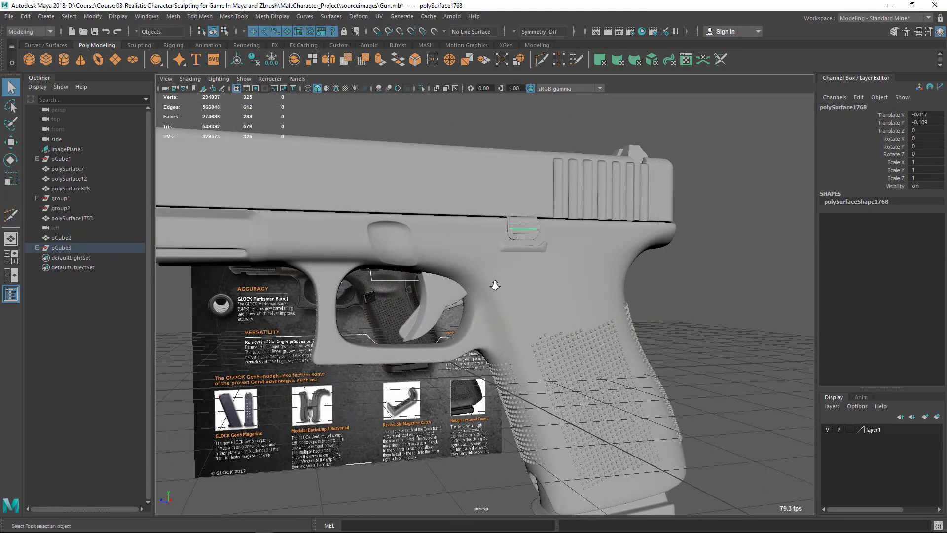
left_click(725, 289)
left_click_drag(683, 270, 463, 299, "alt")
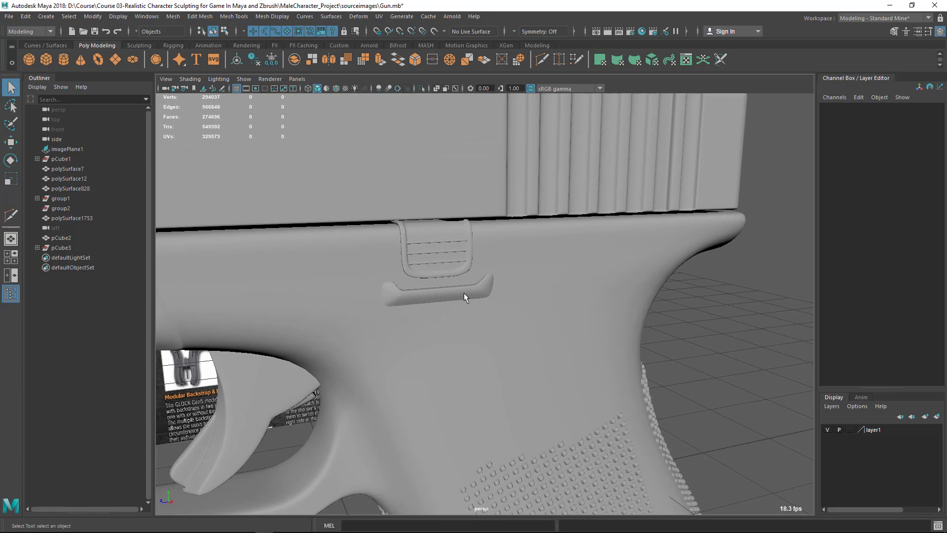
left_click(464, 295)
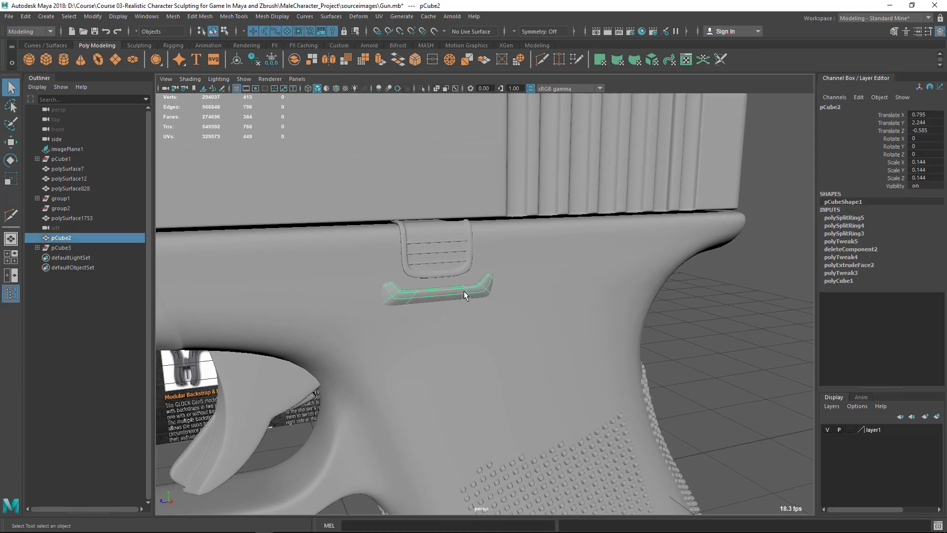
mouse_move(464, 291)
left_mouse_down("alt")
mouse_move(469, 312)
mouse_move(449, 300)
left_mouse_up("alt")
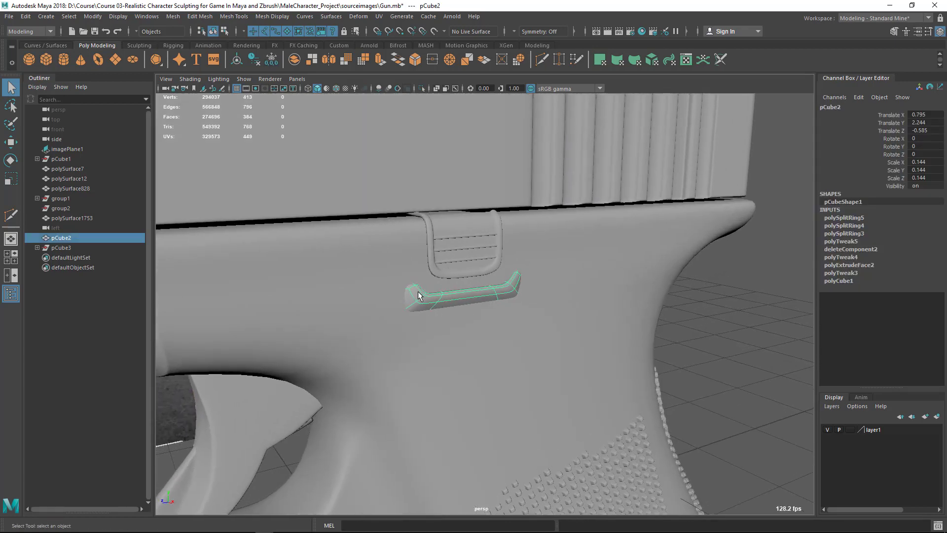
left_click(465, 264)
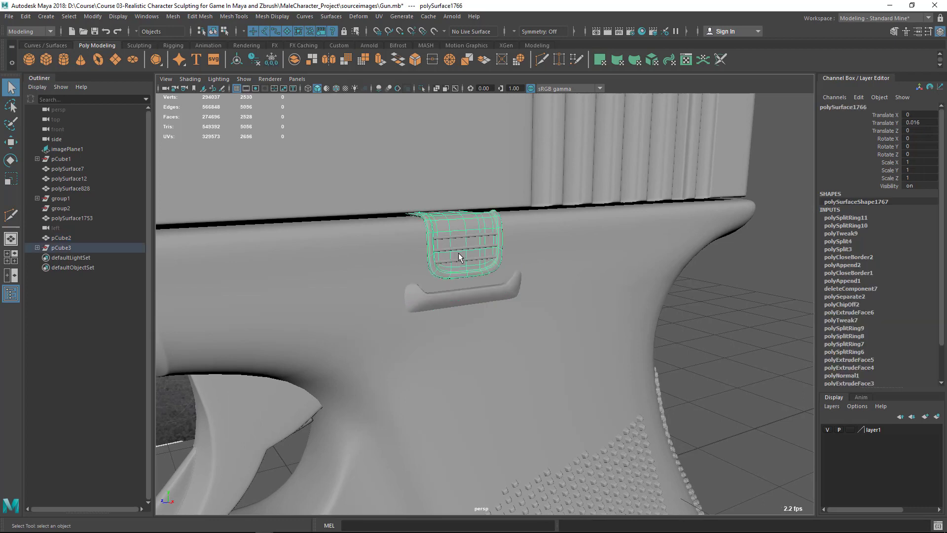
left_click_drag(462, 256, 559, 251, "alt")
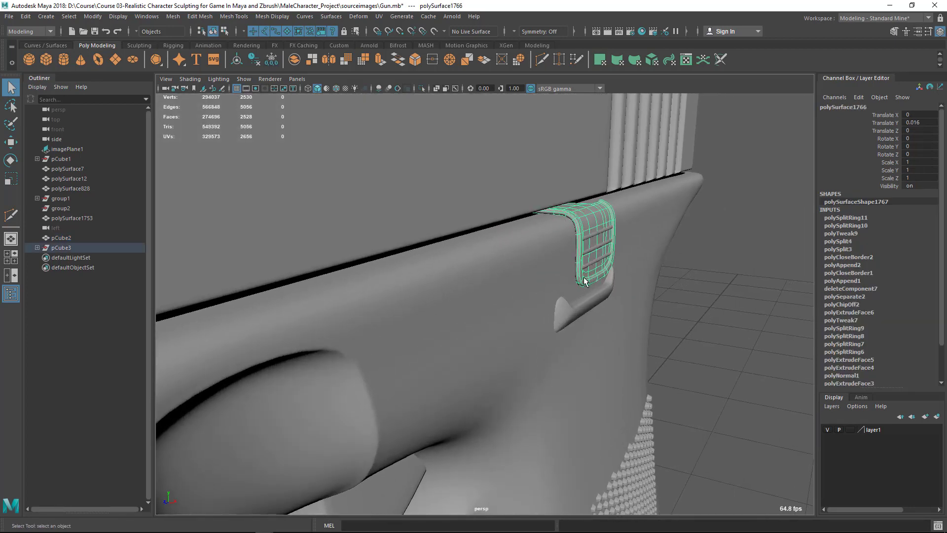
left_click_drag(591, 260, 567, 257, "alt")
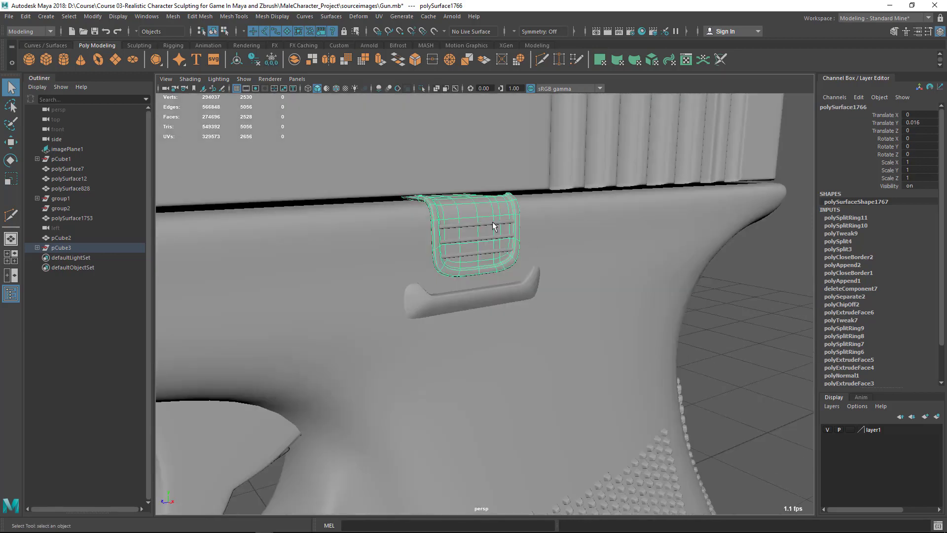
left_click(493, 222)
left_click(490, 236)
left_click_drag(490, 275, 523, 273, "alt")
right_click_drag(523, 272, 383, 269, "alt")
middle_click_drag(402, 330, 431, 250, "alt")
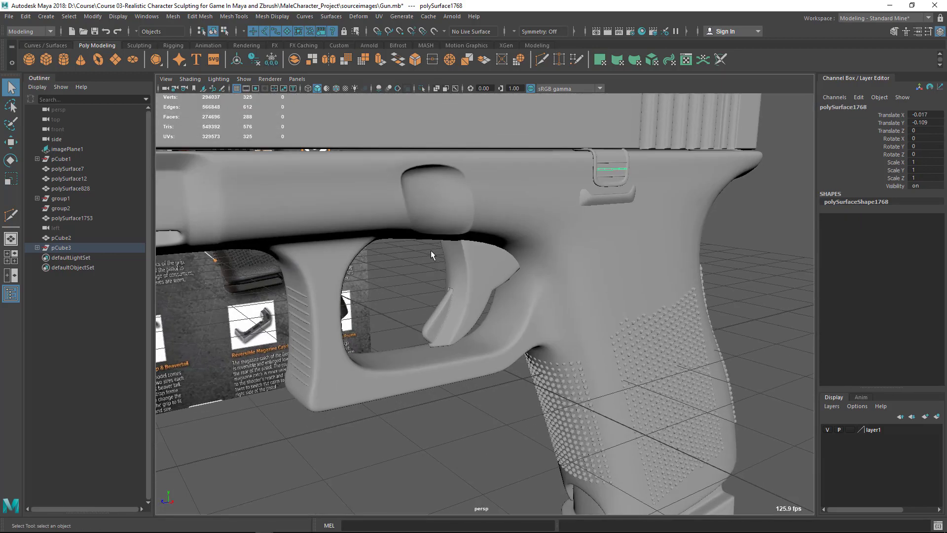
Step: Examine the trigger guard's front grooves and the grip's dot texture, comparing a groove piece in unsmoothed and smoothed display
left_click_drag(431, 250, 436, 326, "alt")
right_click_drag(435, 325, 464, 320, "alt")
left_click_drag(464, 321, 509, 313, "alt")
left_click(501, 246)
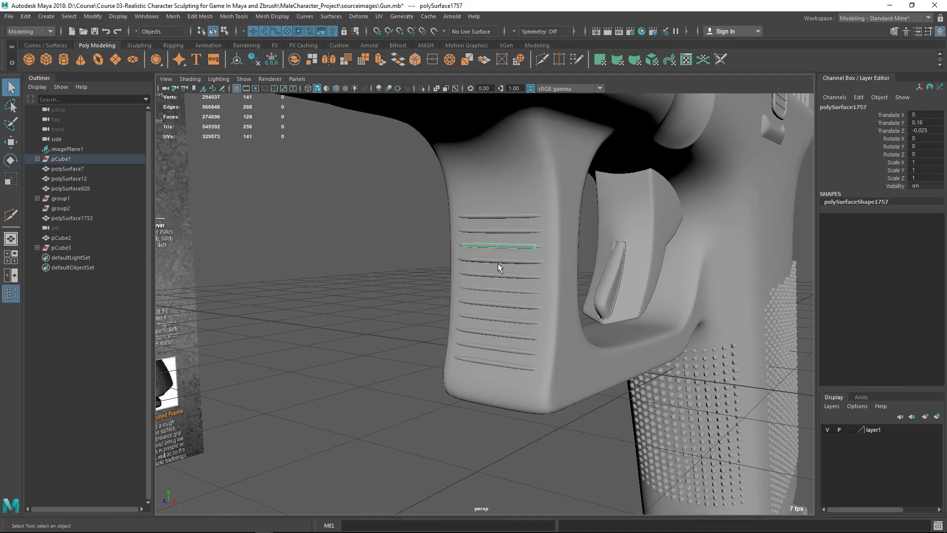
left_click_drag(499, 262, 629, 296, "alt")
right_click_drag(629, 296, 577, 314, "alt")
middle_click_drag(577, 313, 529, 304, "alt")
left_click(540, 272)
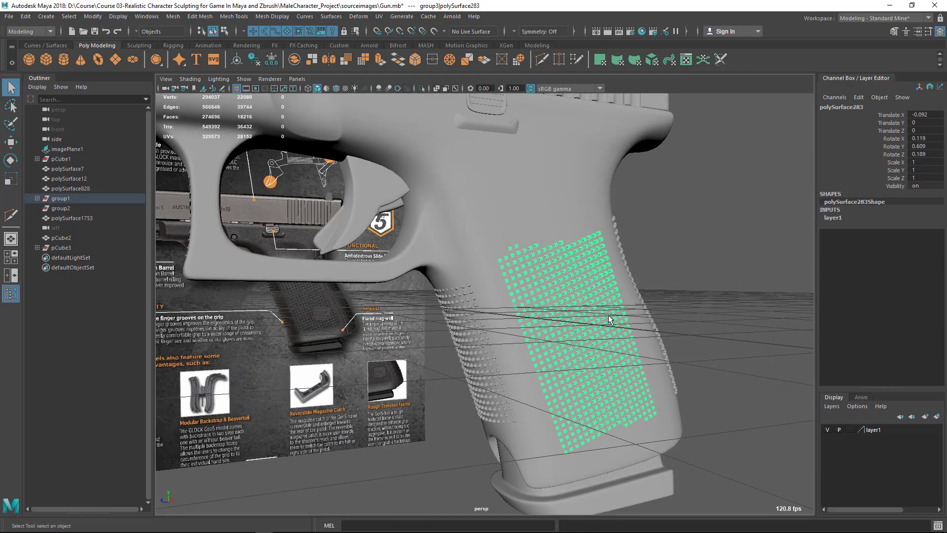
left_click_drag(570, 337, 465, 334, "alt")
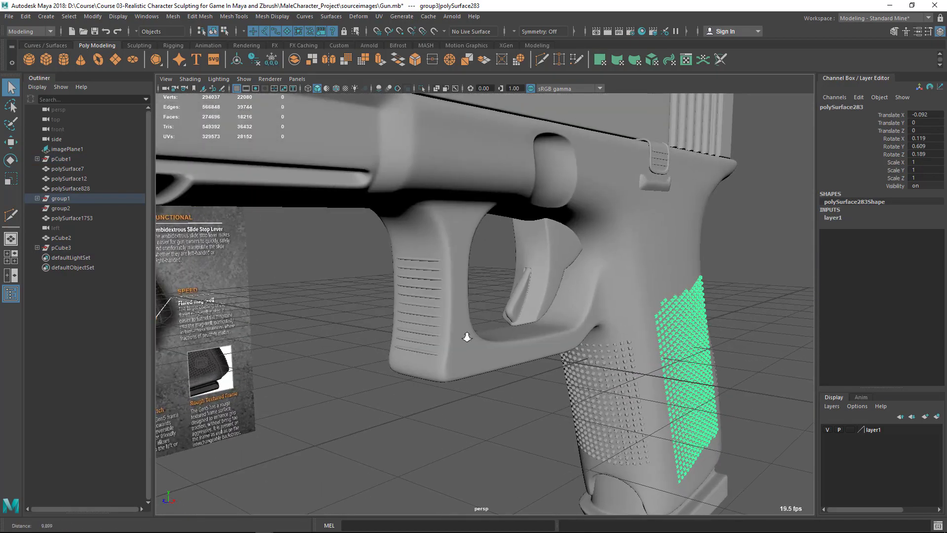
right_click_drag(465, 334, 511, 331, "alt")
left_click(362, 217)
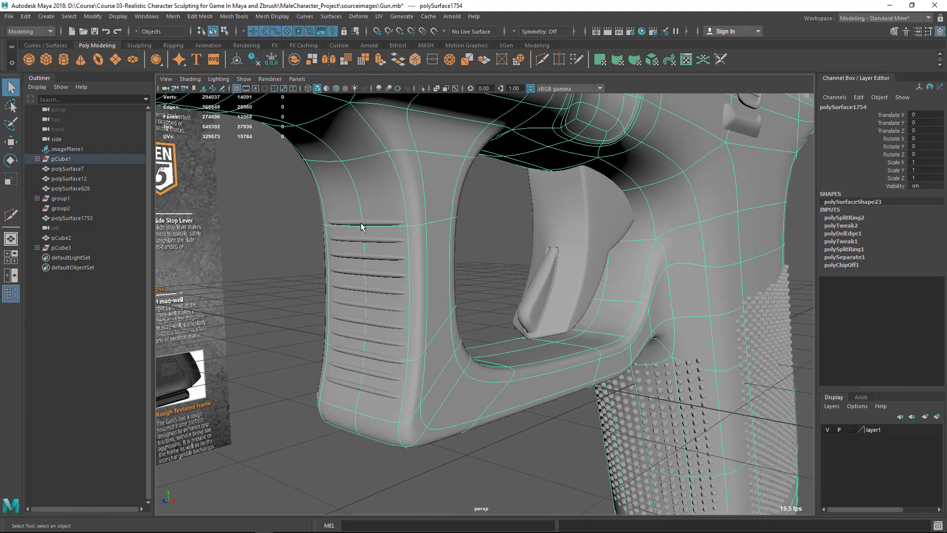
left_click(361, 227)
right_click_drag(362, 227, 383, 279, "alt")
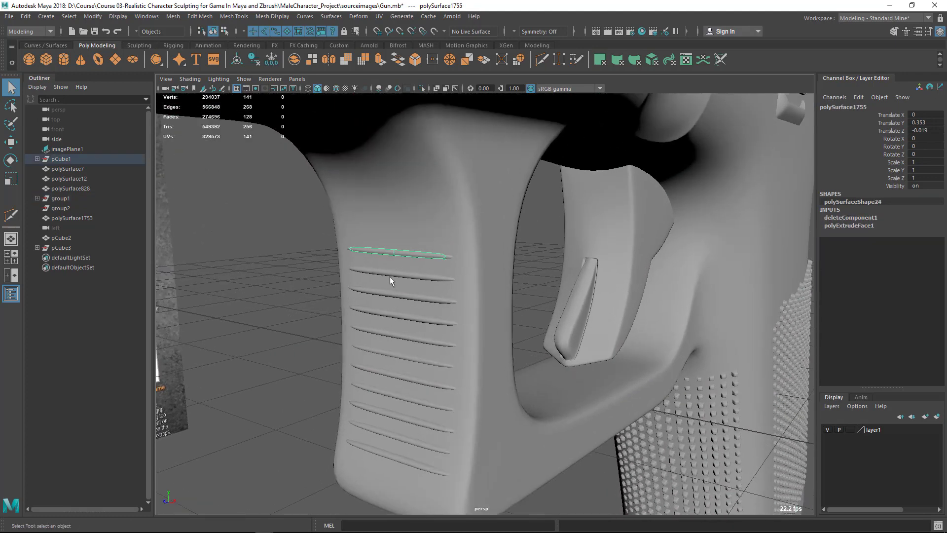
left_click_drag(390, 276, 324, 339, "alt")
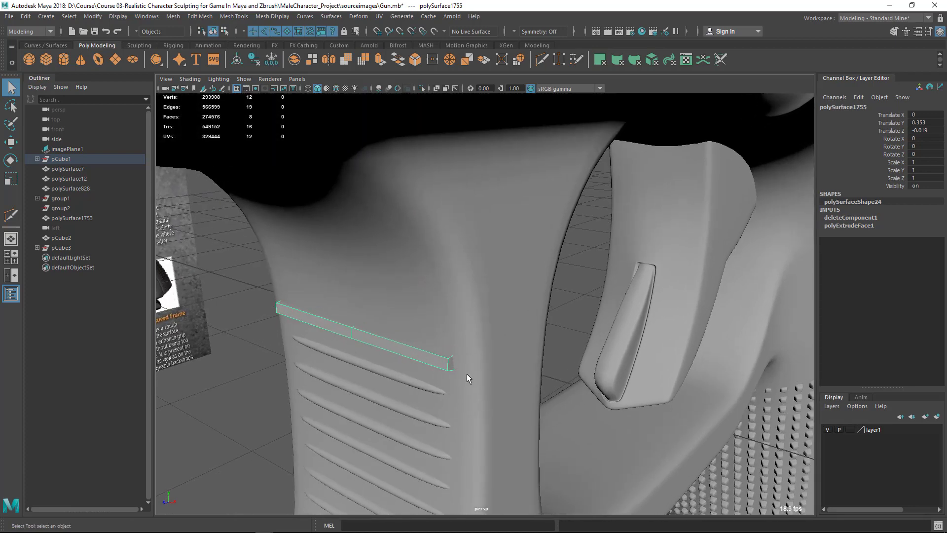
key("3")
right_click_drag(503, 358, 425, 234, "alt")
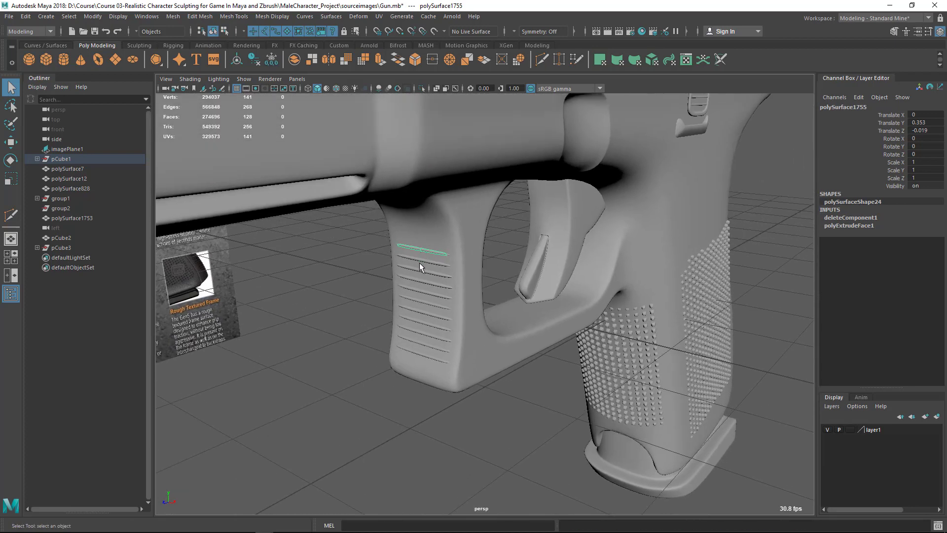
right_click_drag(475, 383, 363, 327, "alt")
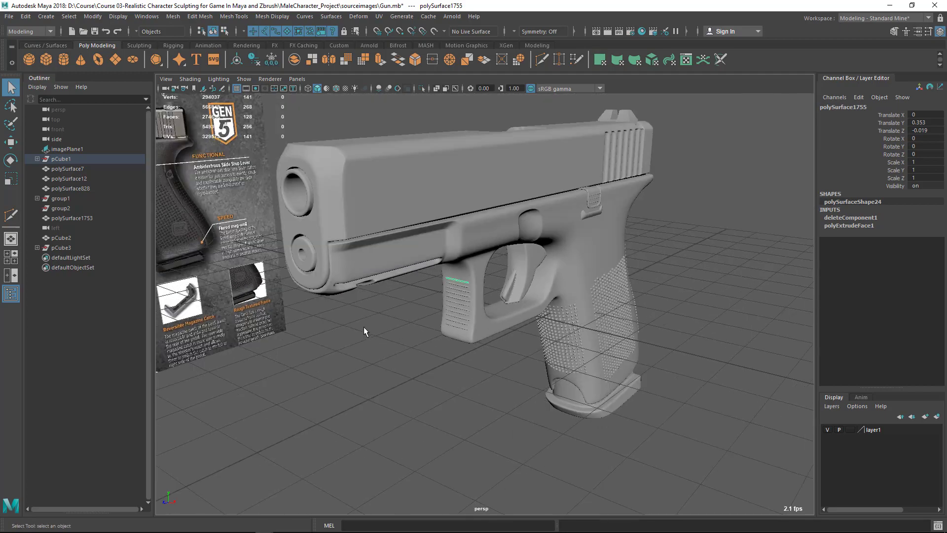
Step: Inspect the frame's front rail and muzzle end, comparing the frame mesh in unsmoothed and smoothed display
left_click_drag(363, 327, 353, 325, "alt")
middle_click_drag(354, 325, 367, 339, "alt")
left_click_drag(366, 340, 364, 212, "alt")
right_click_drag(364, 211, 448, 330, "alt")
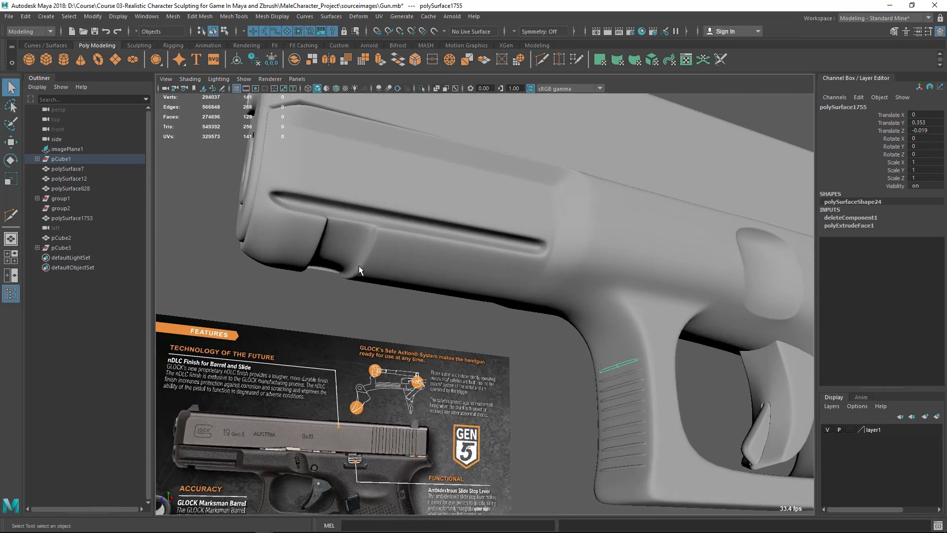
left_click(345, 252)
key("1")
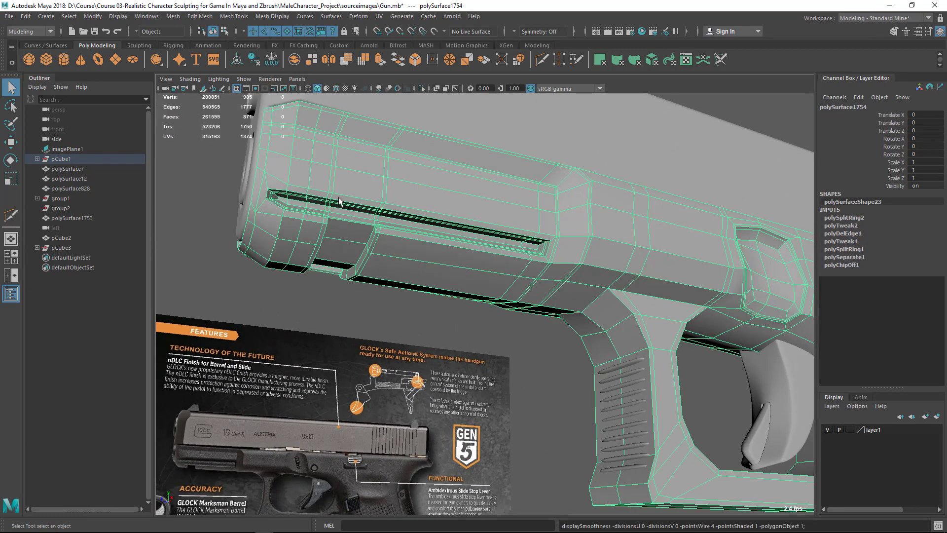
key("3")
right_click_drag(499, 310, 438, 306, "alt")
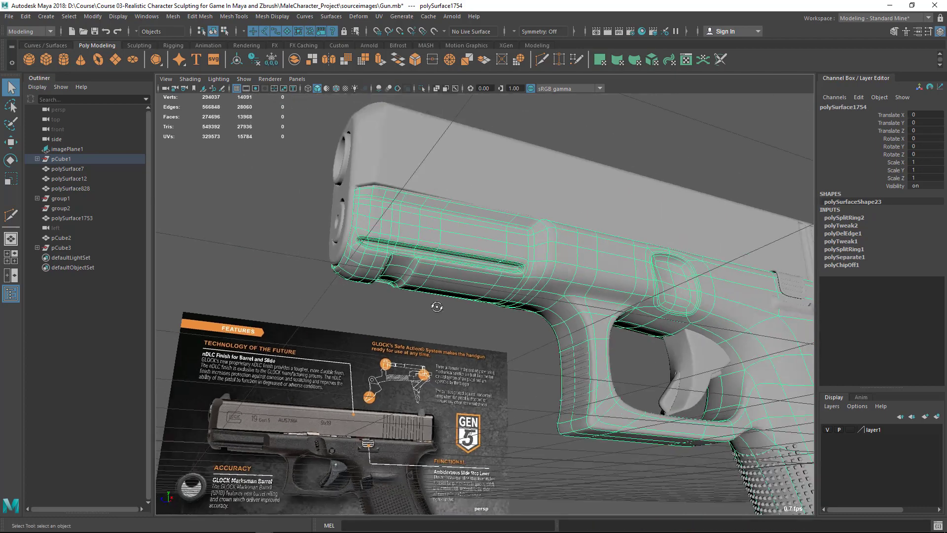
left_click(315, 249)
left_click_drag(316, 249, 348, 247, "alt")
left_click_drag(496, 272, 451, 274, "alt")
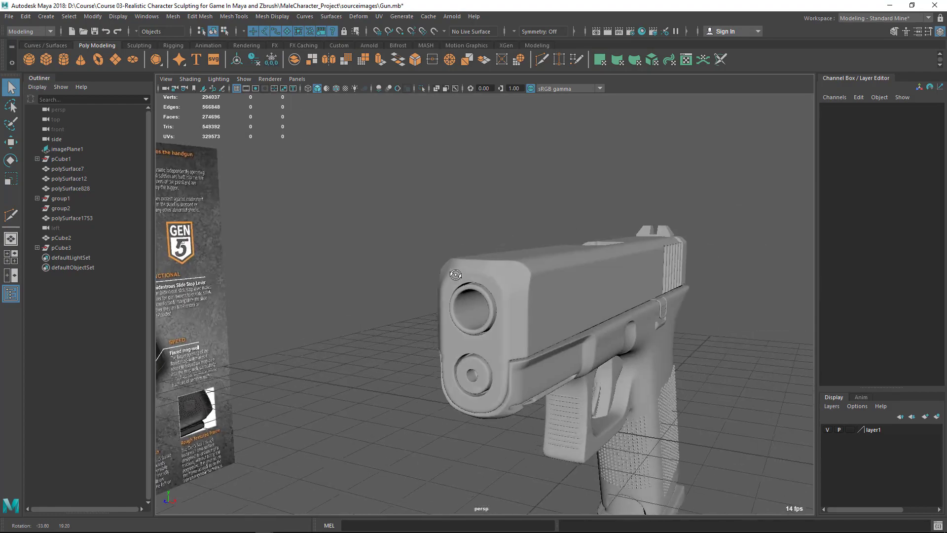
right_click_drag(452, 274, 480, 306, "alt")
left_click_drag(479, 307, 445, 270, "alt")
right_click_drag(445, 270, 486, 289, "alt")
middle_click_drag(486, 289, 507, 307, "alt")
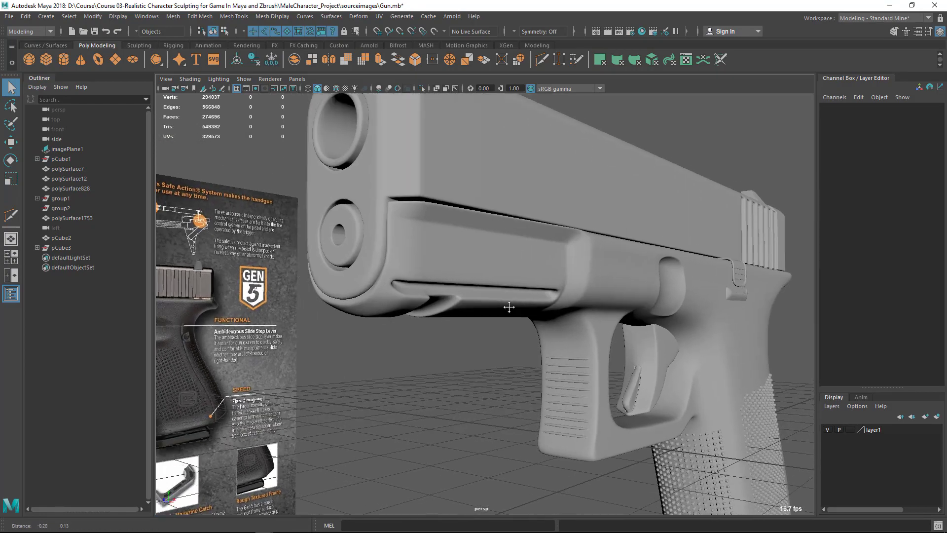
right_click_drag(507, 308, 508, 302, "alt")
left_click_drag(508, 302, 493, 316, "alt")
Step: Switch to the pistol reference photo in Photos to study the front sight, and return to Maya
key("alt+Tab")
left_click(701, 314)
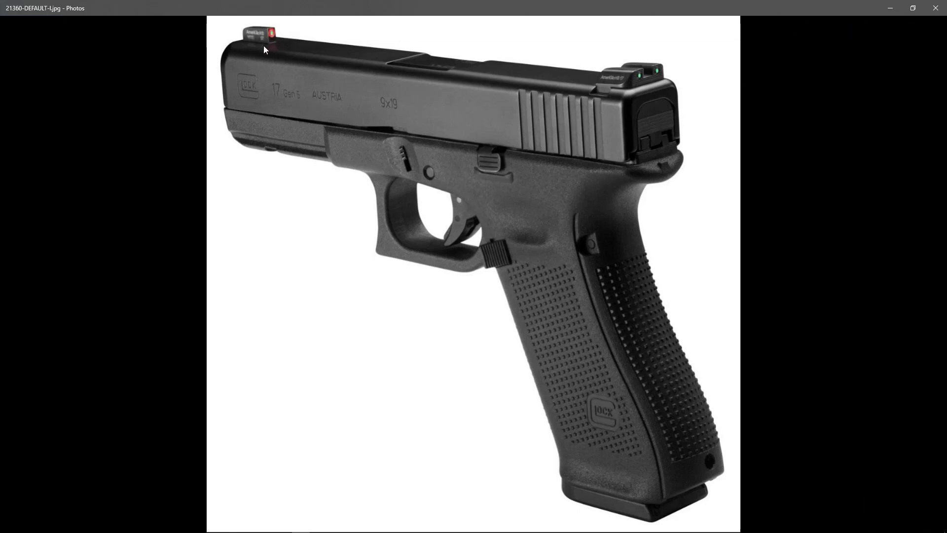
key("alt+Tab")
left_click(388, 240)
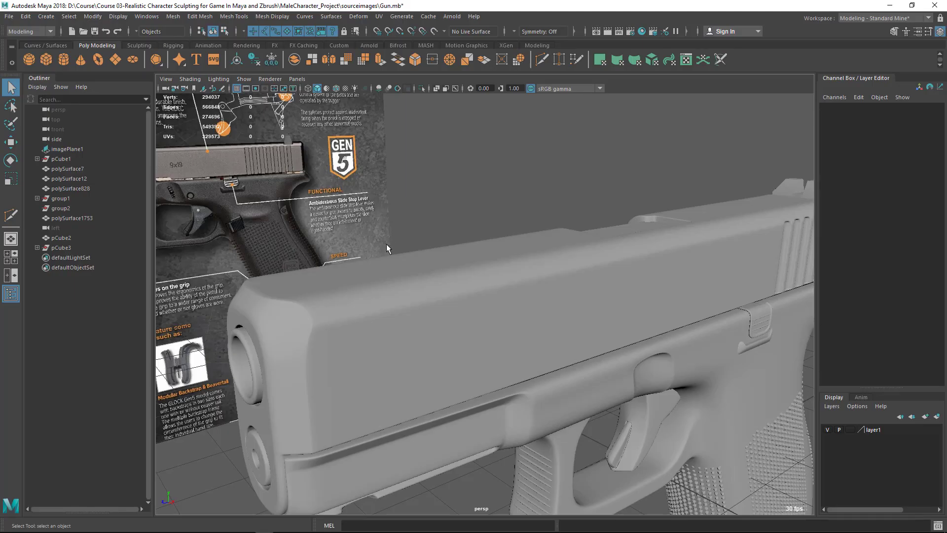
Step: Select the slide mesh in the side view near the muzzle and turn off its smooth preview
right_click_drag(502, 289, 355, 276, "alt")
mouse_move(355, 276)
left_mouse_down("alt")
mouse_move(484, 310)
mouse_move(350, 282)
left_mouse_up("alt")
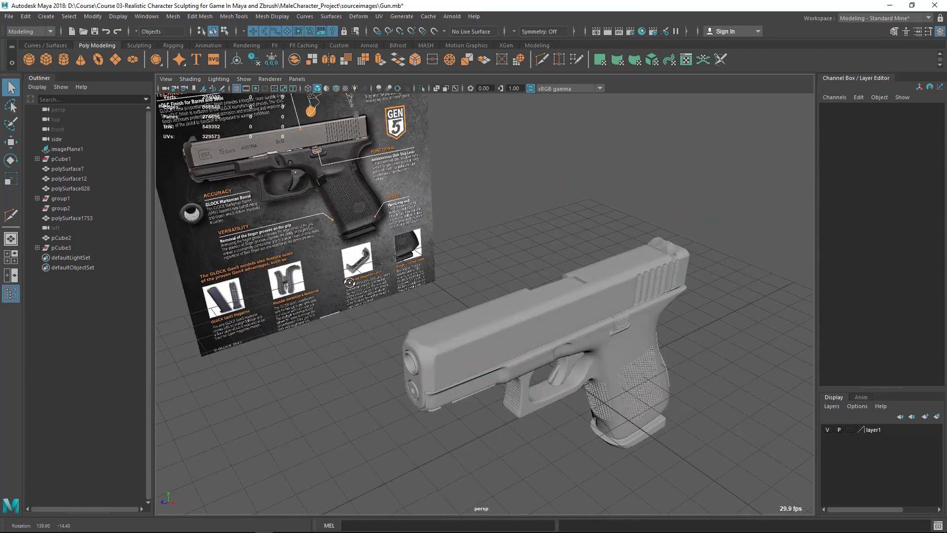
key("space")
left_click_drag(430, 304, 463, 300)
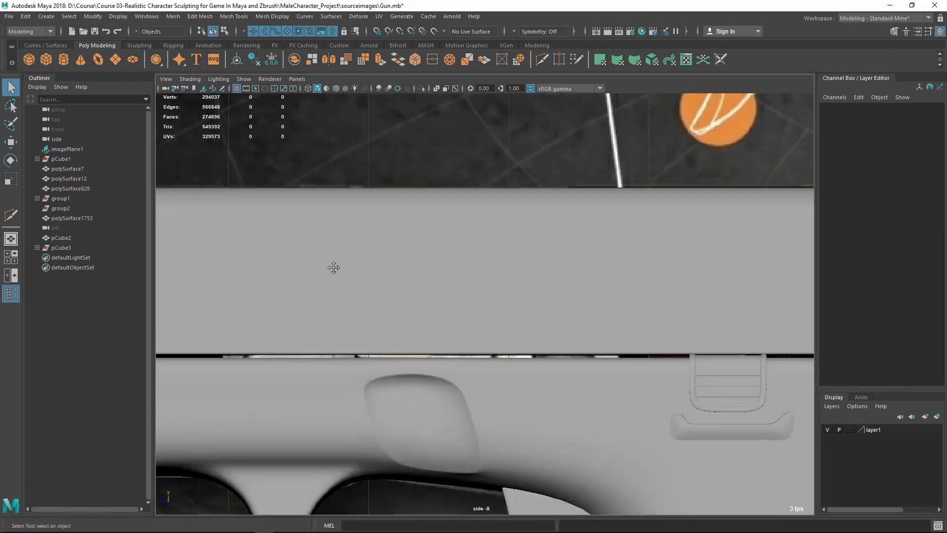
middle_click_drag(334, 269, 655, 276, "alt")
middle_click_drag(286, 199, 420, 224, "alt")
scroll(343, 263, "up", 1)
left_click(342, 261)
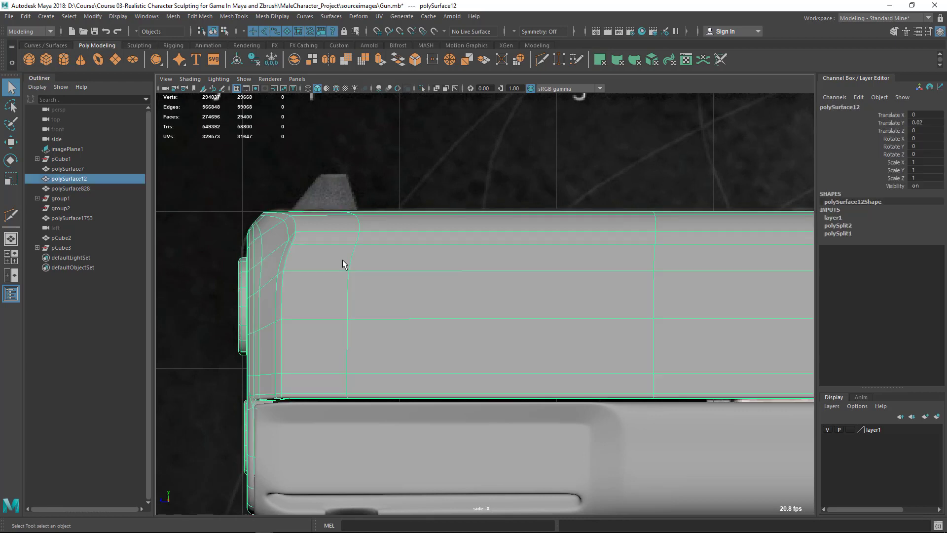
key("1")
Step: Insert an edge loop across the slide, aligned with the rear edge of the front sight in the reference image
middle_click_drag(297, 204, 327, 220, "alt")
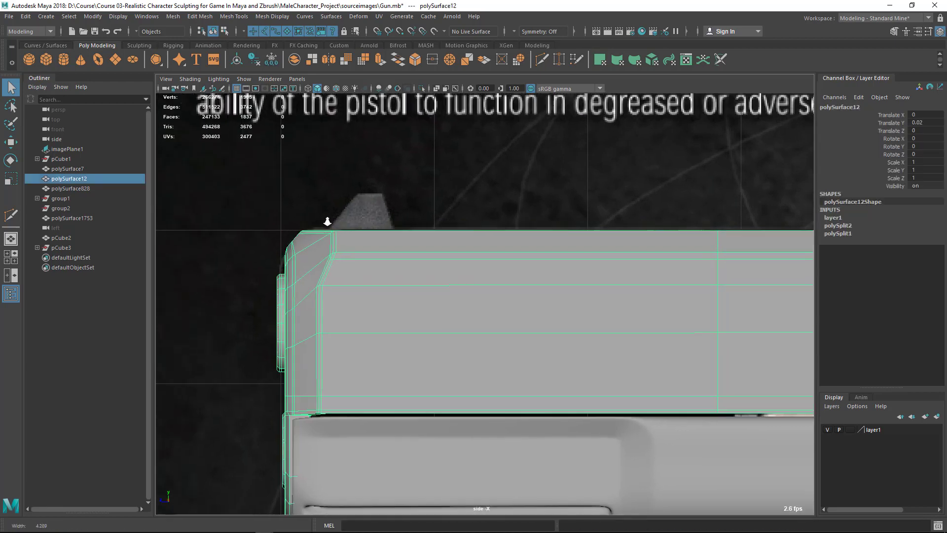
scroll(302, 206, "up", 3)
scroll(302, 206, "up", 2)
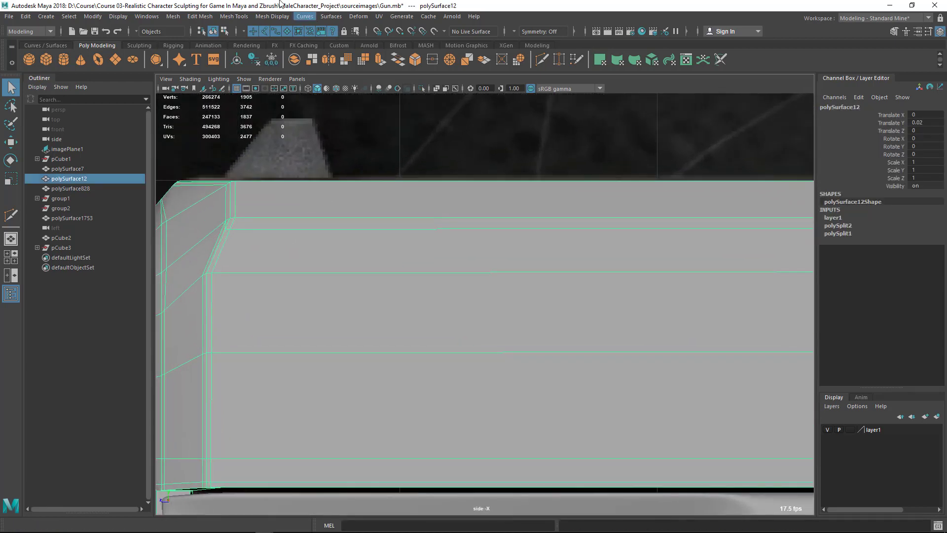
left_click(234, 17)
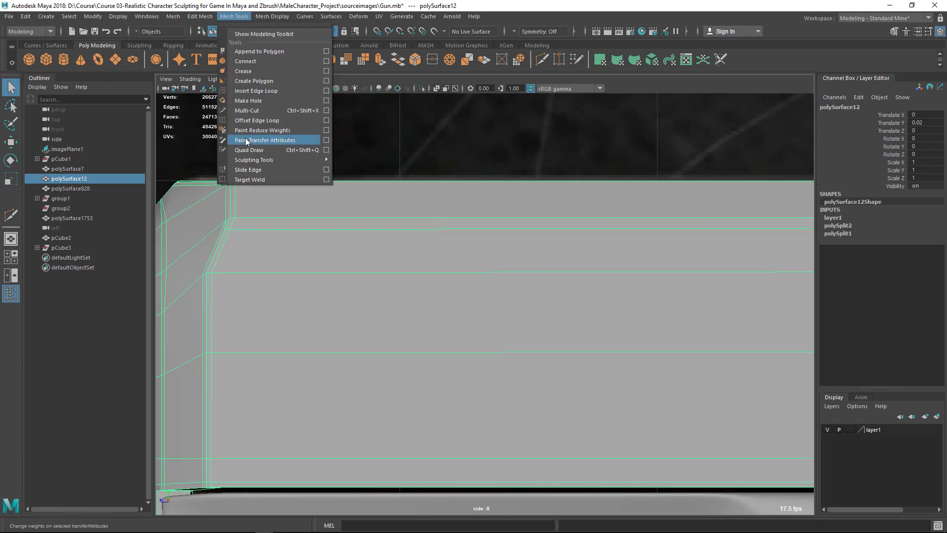
left_click(254, 91)
left_click_drag(341, 186, 332, 193)
Step: Insert a second edge loop on the slide in perspective view, between the previous loop and the muzzle bevel, and exit the tool
key("space")
left_click_drag(404, 293, 528, 279)
middle_click_drag(528, 279, 409, 270, "alt")
right_click_drag(409, 271, 590, 332, "alt")
left_click_drag(590, 332, 538, 338, "alt")
right_click_drag(537, 338, 706, 336, "alt")
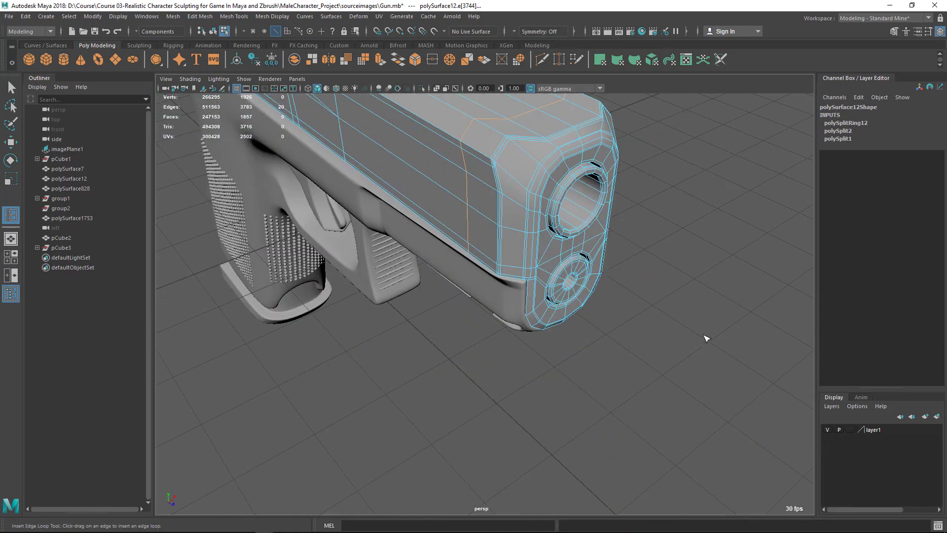
left_click_drag(543, 212, 480, 254, "alt")
right_click_drag(480, 253, 492, 227, "alt")
left_click_drag(492, 226, 509, 202, "alt")
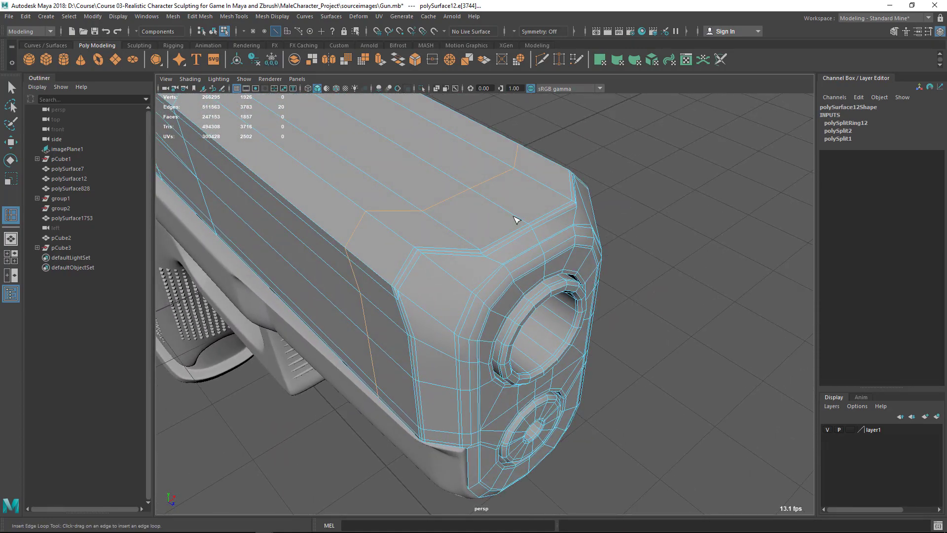
left_click(515, 219)
right_click_drag(509, 203, 501, 228)
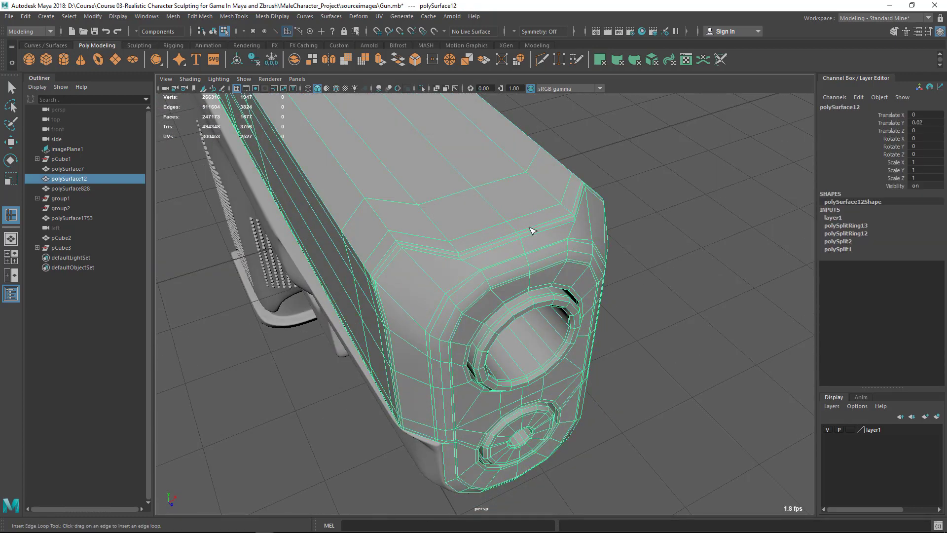
key("q")
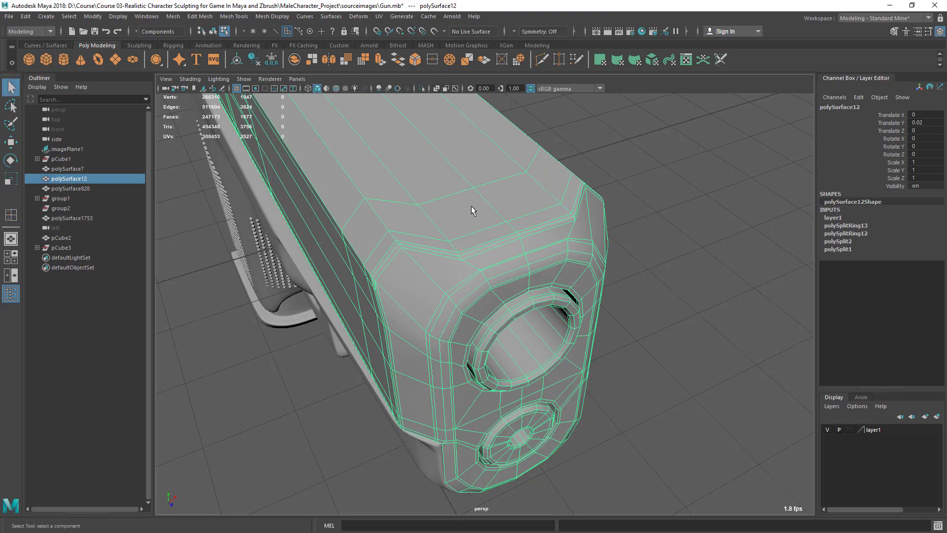
Step: Extrude the two top slide faces near the muzzle with an offset of 0.04 and narrow them into a central strip
right_click_drag(472, 207, 474, 234)
left_click(496, 214)
left_click(463, 219, "shift")
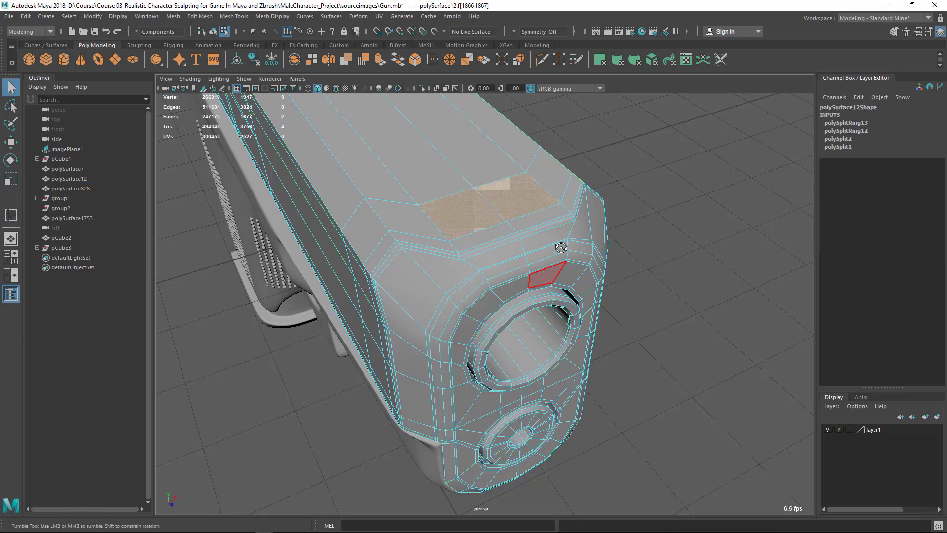
left_click_drag(560, 247, 525, 262, "alt")
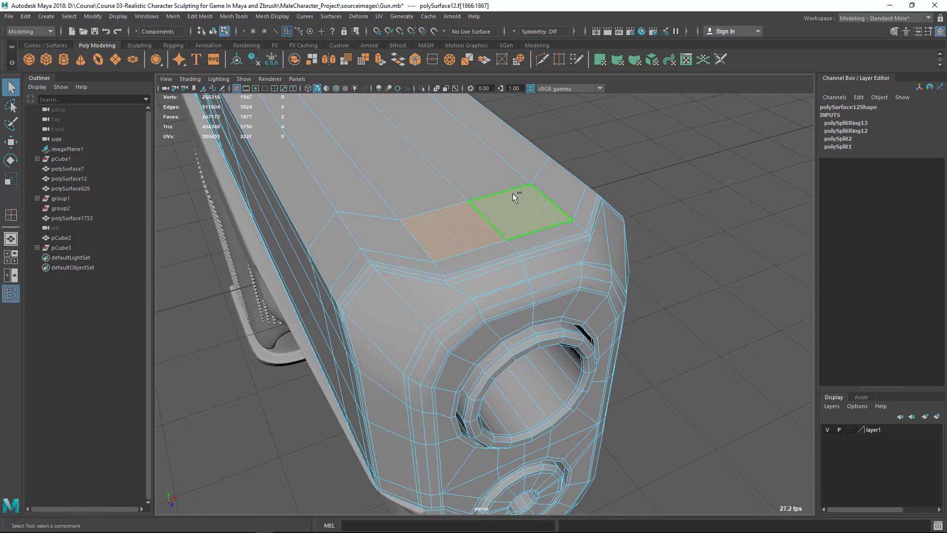
right_click_drag(513, 193, 506, 221, "shift")
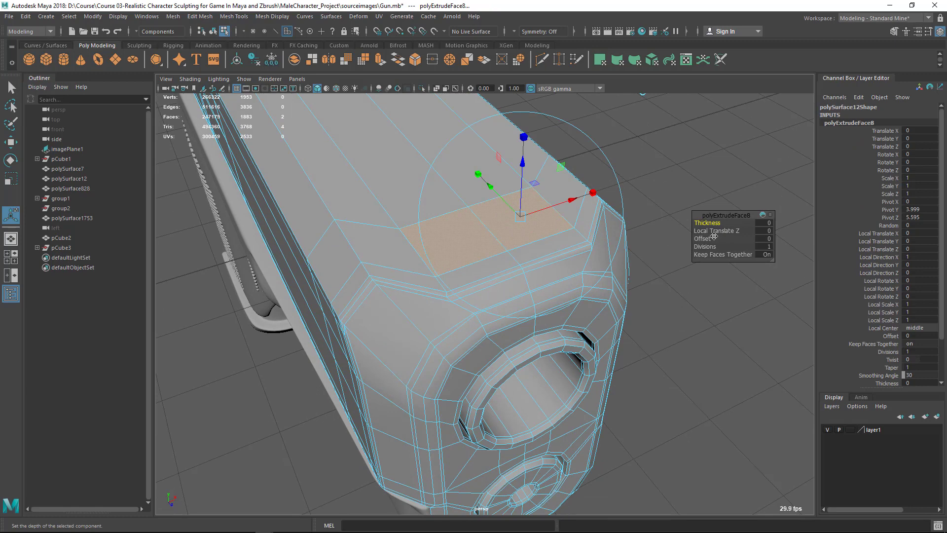
mouse_move(703, 239)
left_mouse_down()
mouse_move(694, 240)
mouse_move(708, 240)
left_mouse_up()
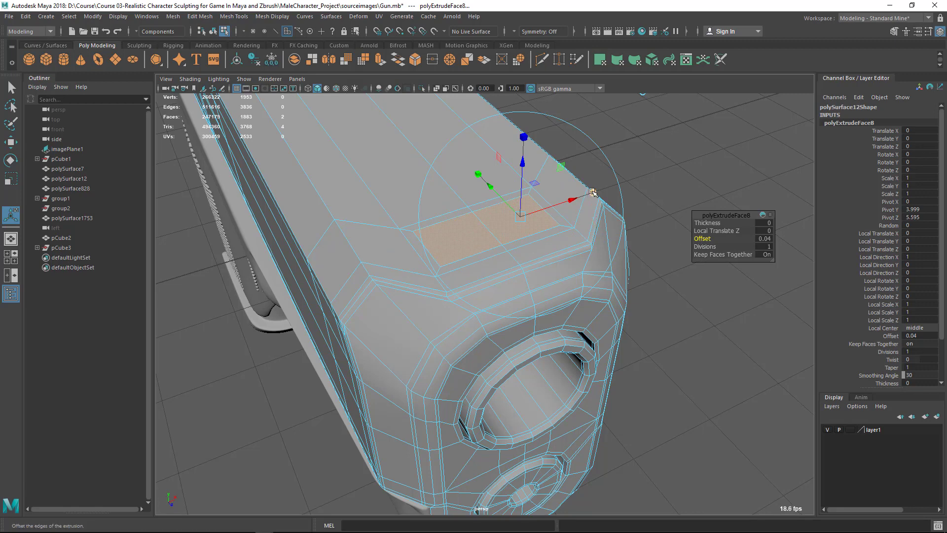
left_click_drag(592, 192, 587, 199)
left_click_drag(522, 226, 502, 231)
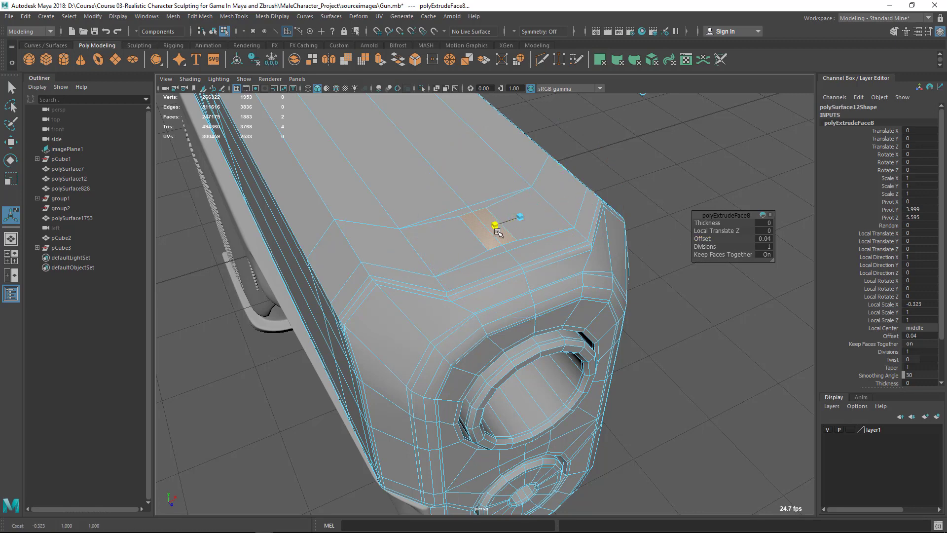
Step: Check the narrow strip against the reference photo and extrude it down into the slide with a Local Translate Z of -0.047
key("alt+Tab")
key("alt+Tab")
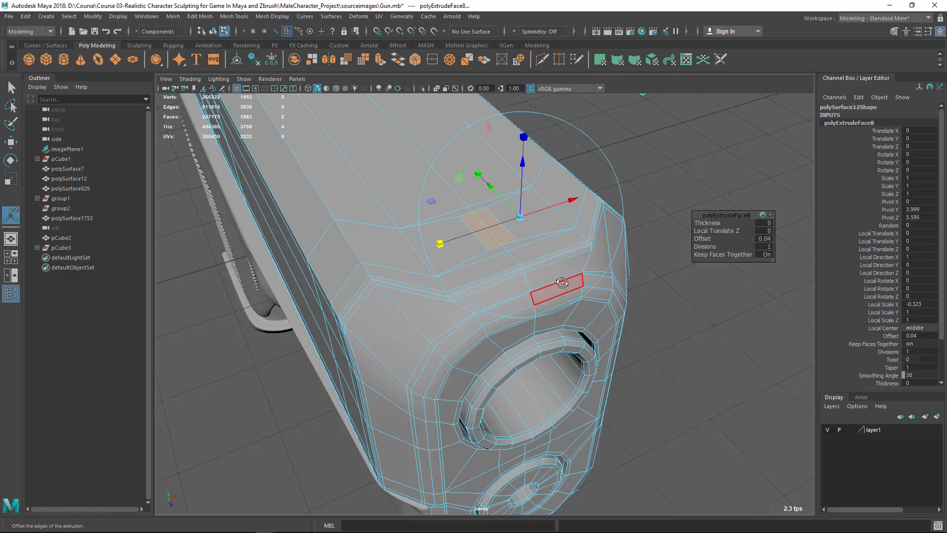
left_click_drag(563, 281, 622, 277, "alt")
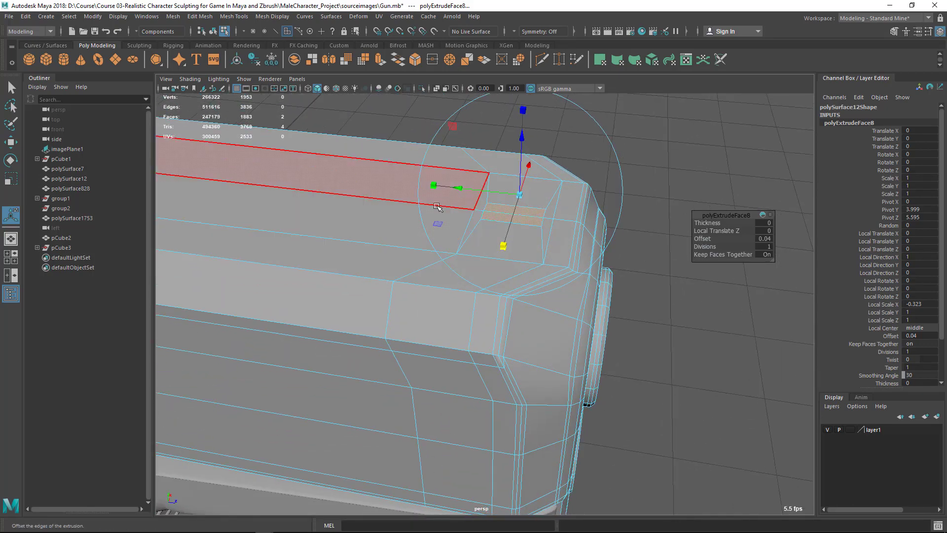
left_click_drag(428, 215, 580, 237, "alt")
key("ctrl+e")
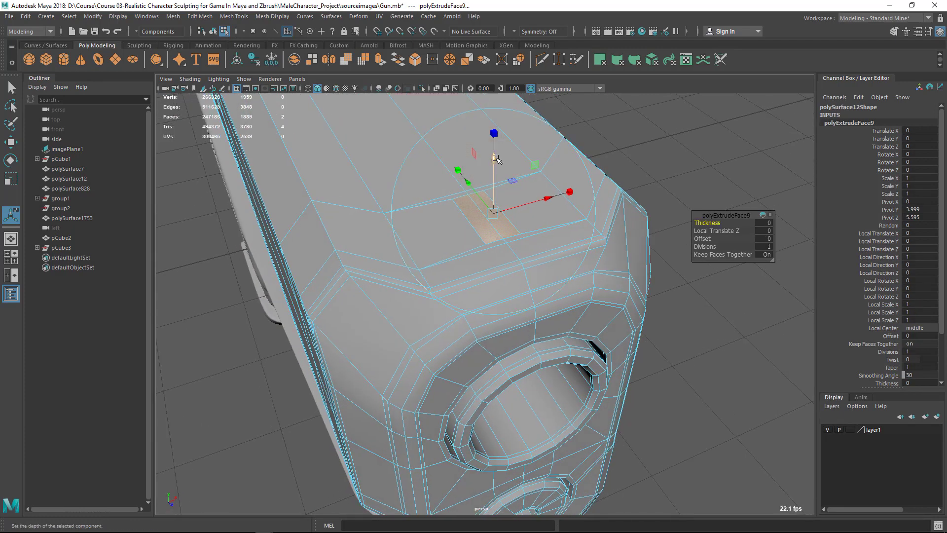
left_click_drag(496, 157, 494, 174)
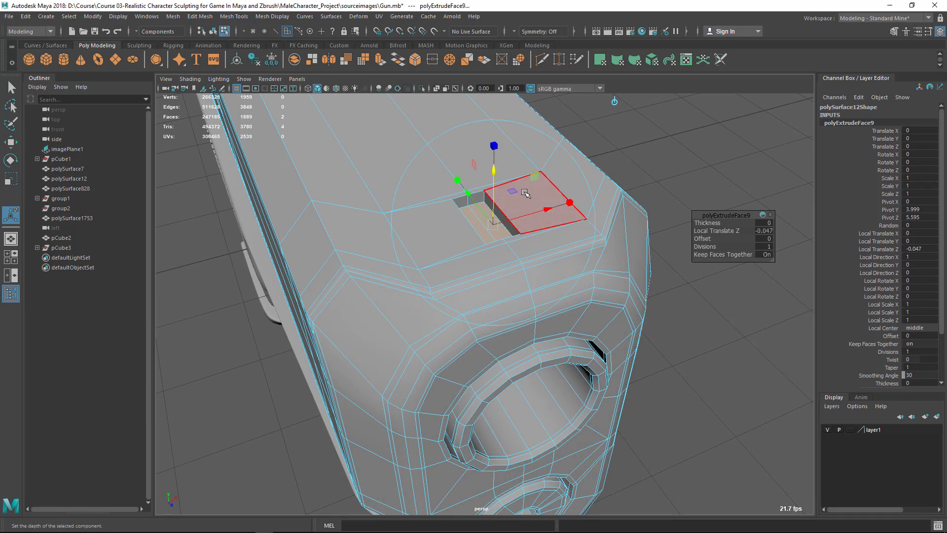
Step: Compare the recess with the reference photo and extract its floor faces as a separate piece
left_click_drag(550, 251, 495, 258, "alt")
key("alt+Tab")
key("alt+Tab")
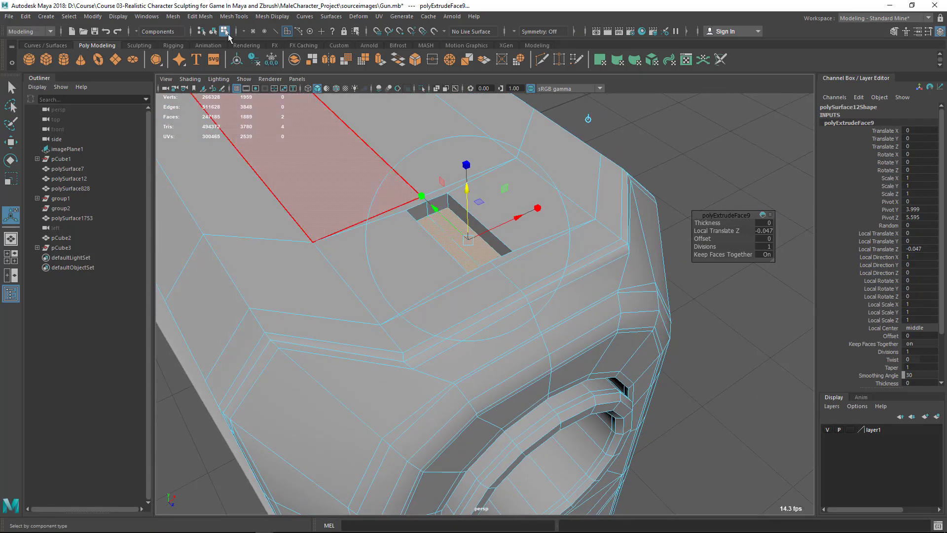
left_click(200, 16)
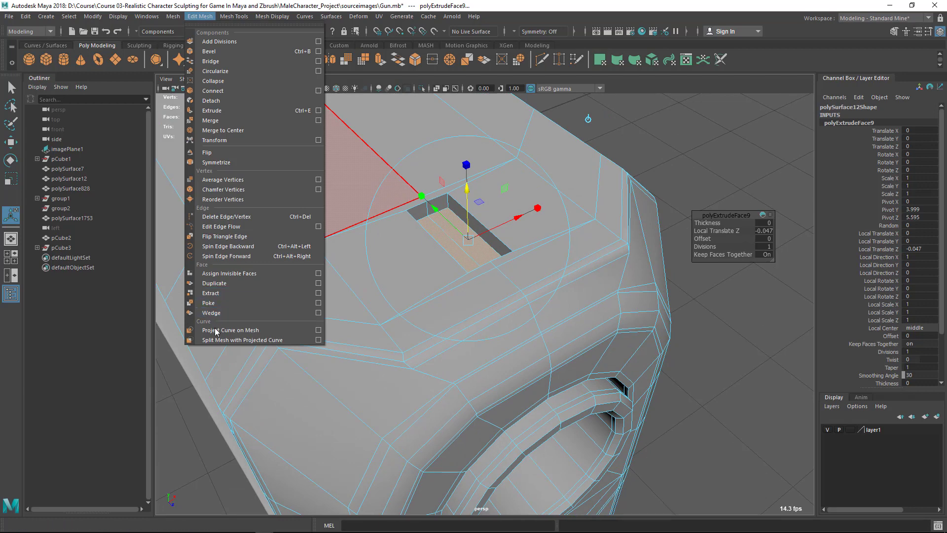
left_click(217, 293)
key("q")
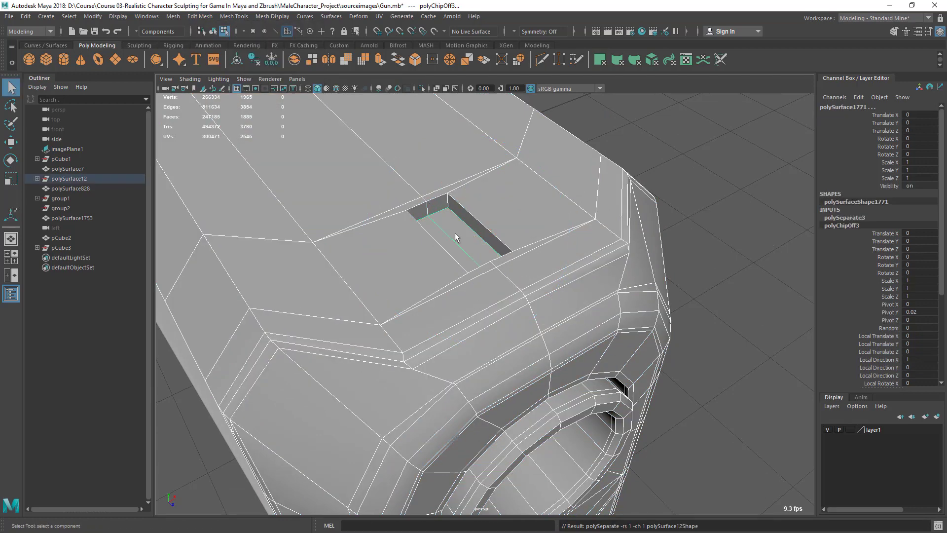
Step: Select the extracted floor piece in object mode and extrude it up 0.175 to form a sight block
right_click_drag(454, 233, 495, 230)
left_click(472, 241)
left_click(473, 237)
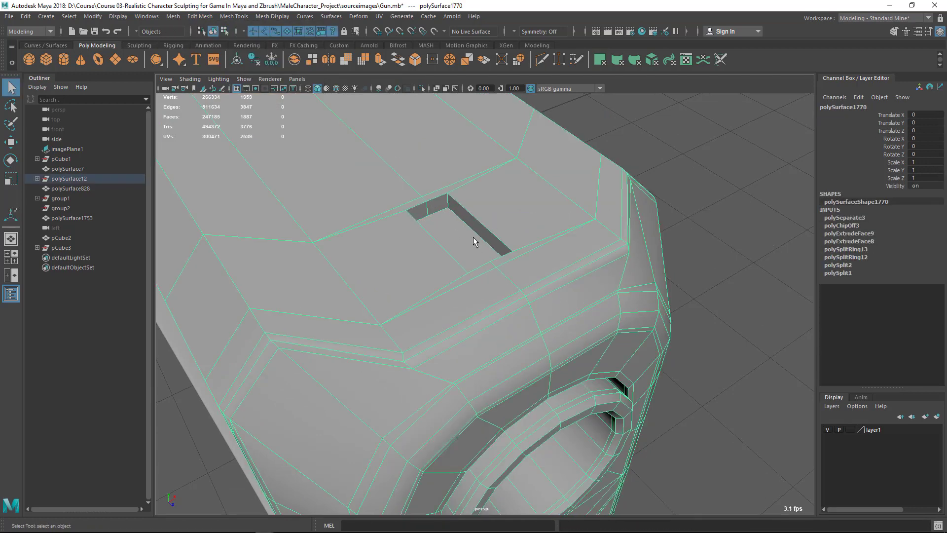
left_click(468, 247)
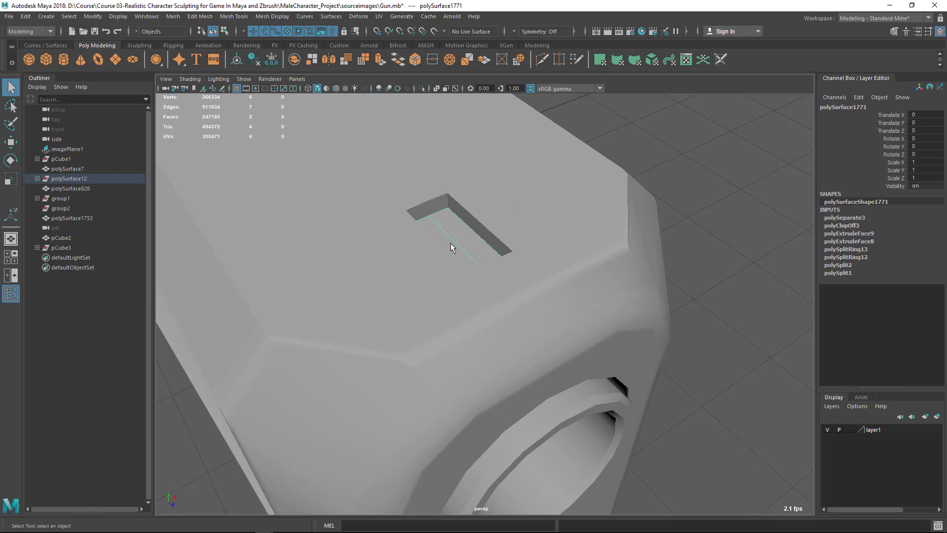
left_click_drag(451, 243, 446, 217, "alt")
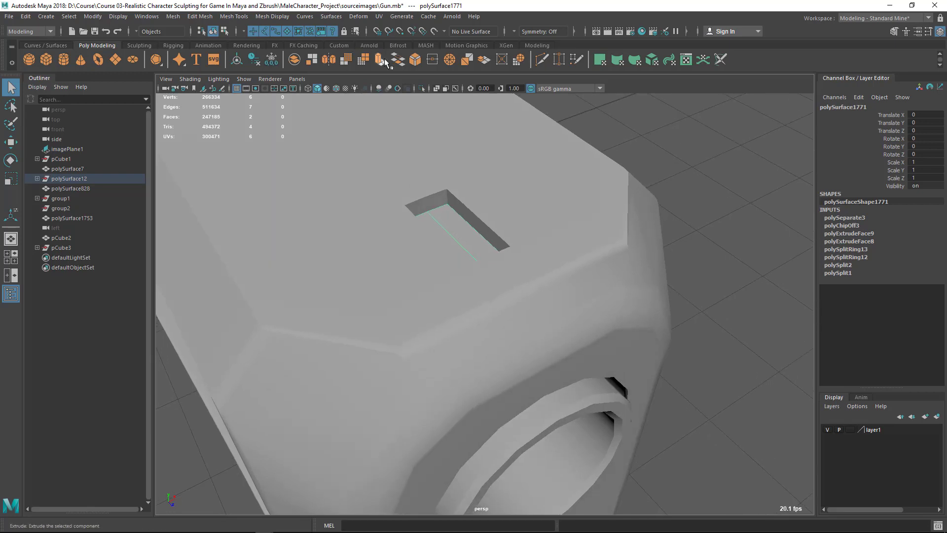
key("ctrl+e")
left_click_drag(466, 181, 464, 117)
Step: Raise the block's extrusion to 0.279 in the side view to match the reference front sight's height, and preview it smoothed
key("alt+Tab")
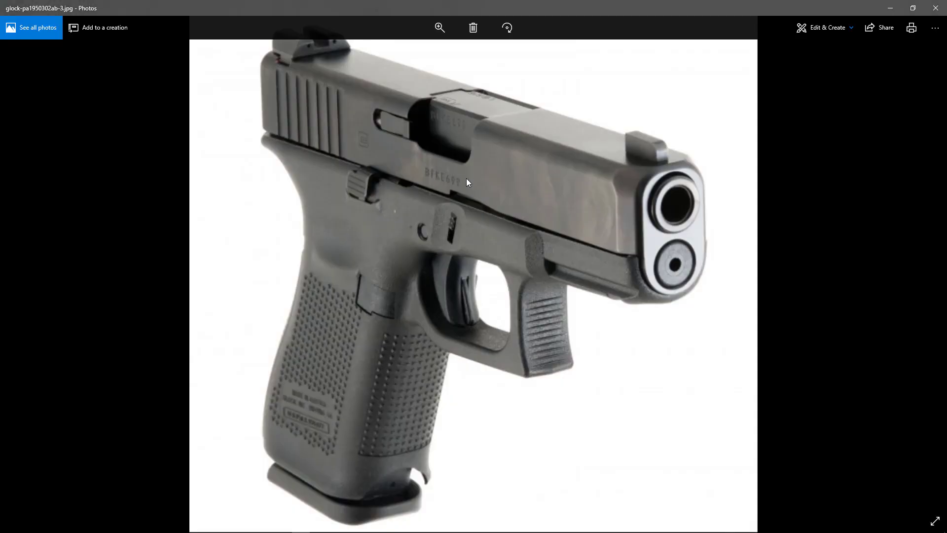
key("alt+Tab")
left_click_drag(256, 188, 326, 221, "alt")
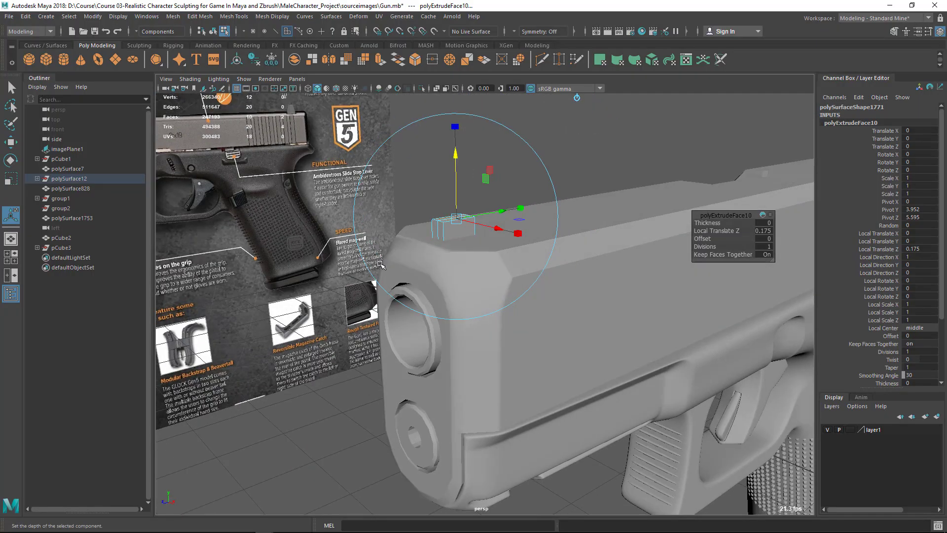
key("space")
left_click_drag(392, 276, 457, 283)
middle_click_drag(348, 203, 489, 252, "alt")
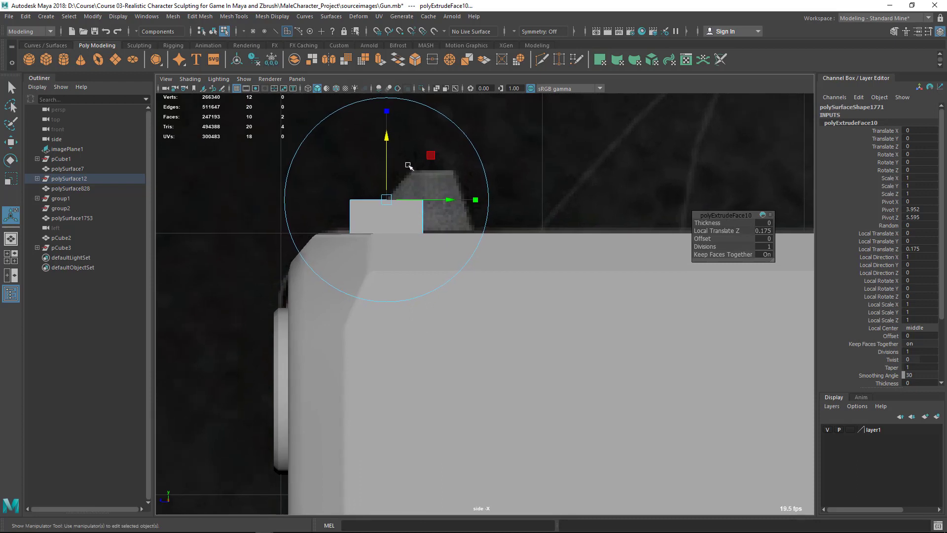
left_click_drag(385, 136, 388, 112)
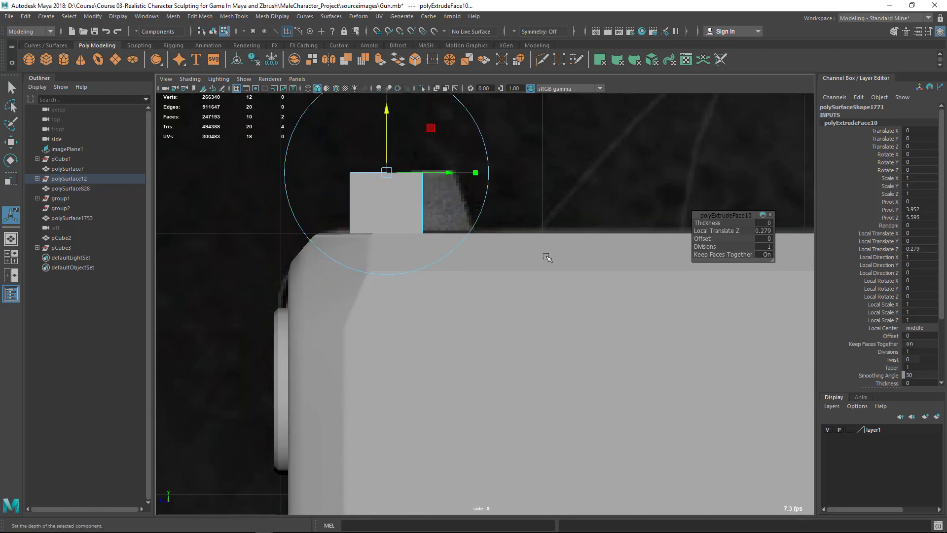
key("q")
right_click_drag(378, 199, 389, 218)
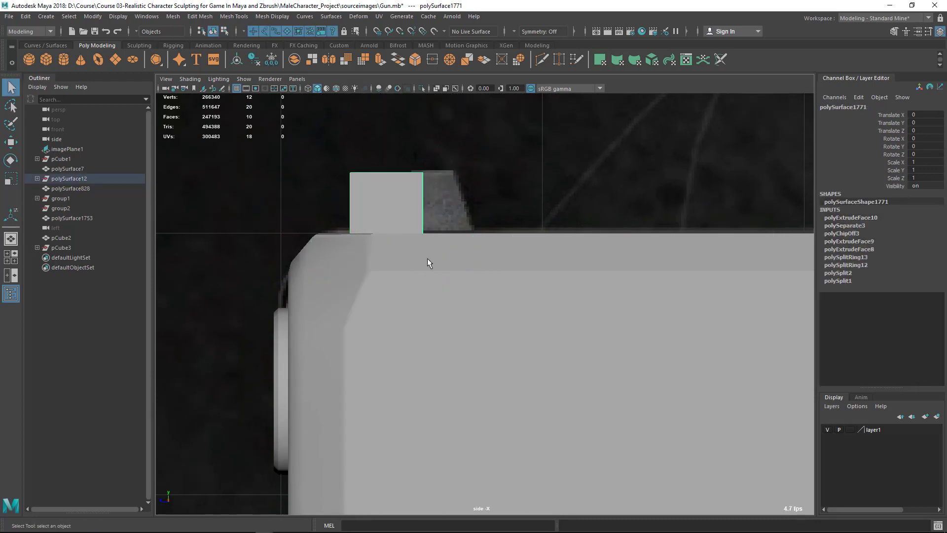
key("3")
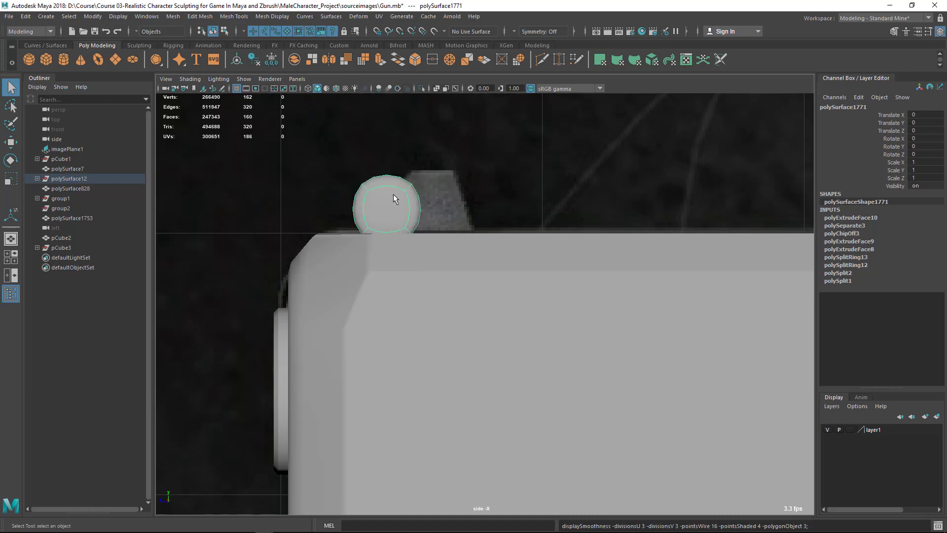
key("1")
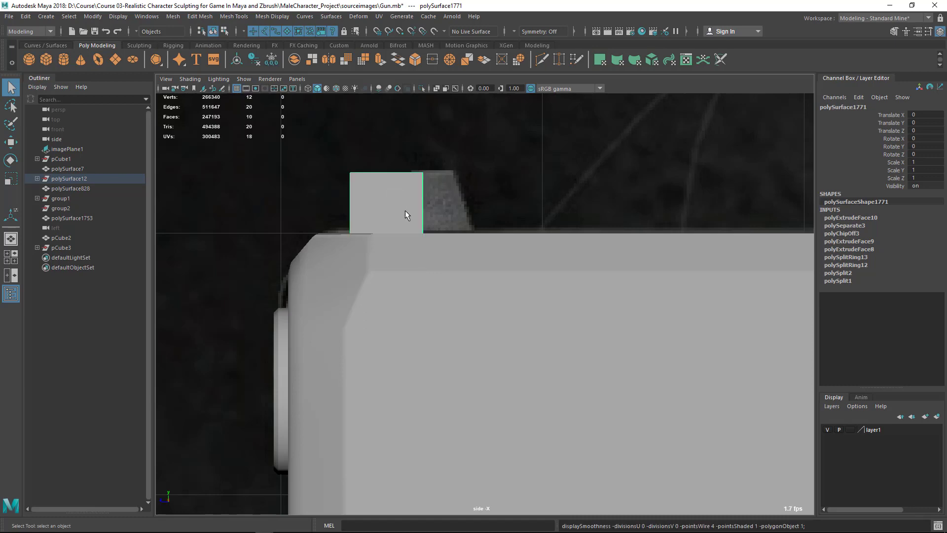
Step: Select the slide mesh and the sight block in perspective view and combine them into one mesh
key("space")
left_click_drag(471, 255, 465, 181)
left_click_drag(475, 216, 608, 234, "alt")
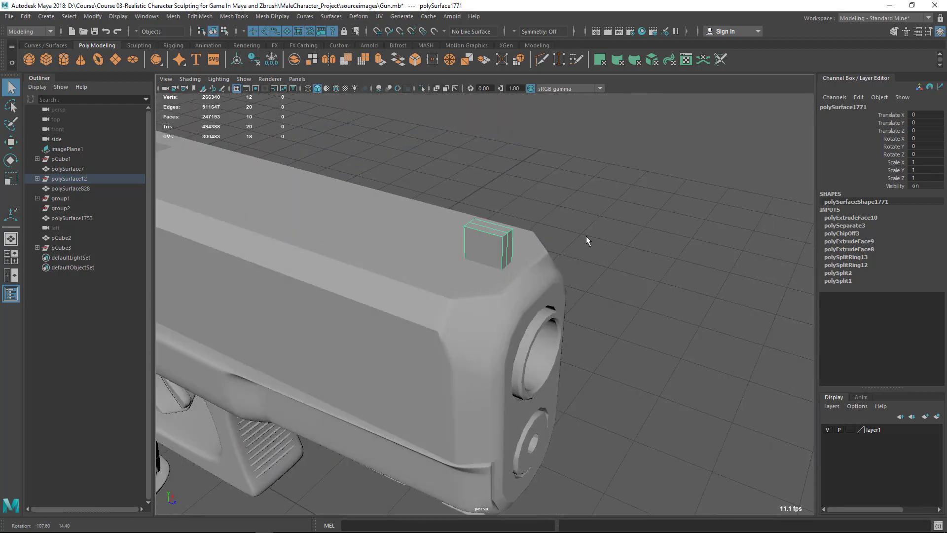
left_click_drag(522, 246, 493, 256, "alt")
left_click(428, 279)
left_click_drag(428, 279, 505, 279, "alt")
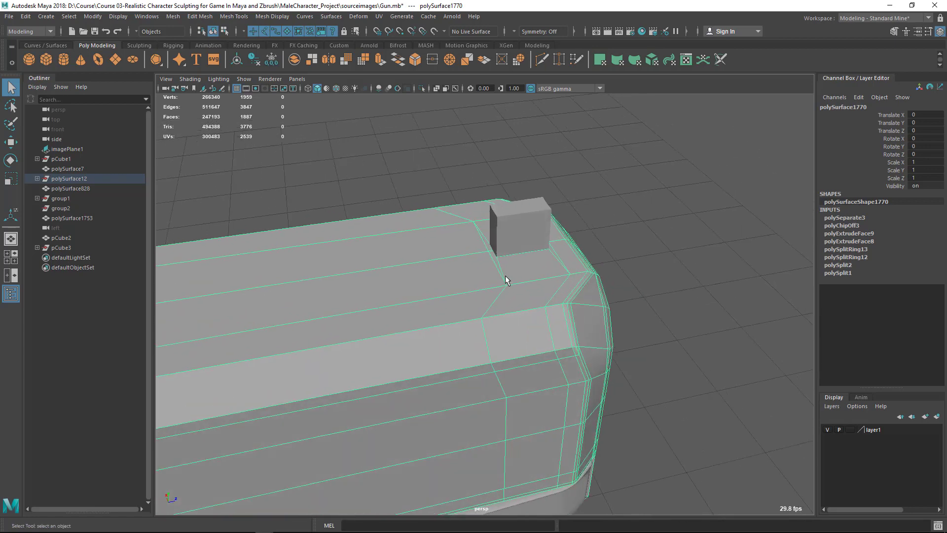
left_click(509, 230)
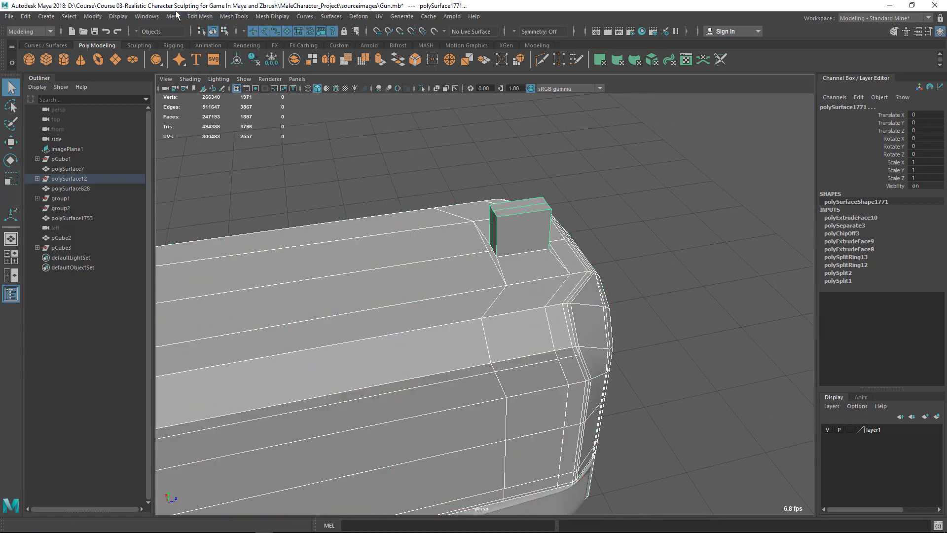
left_click(175, 16)
left_click(190, 41)
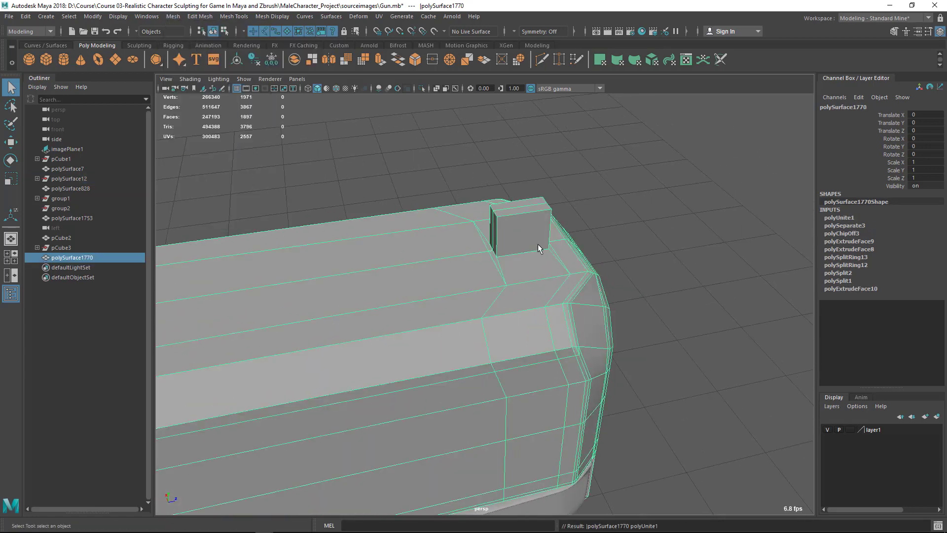
Step: Move the rear vertices of the sight block and its recess back to the rear base of the reference front sight
right_click_drag(538, 238, 478, 240)
left_click_drag(478, 240, 500, 270, "alt")
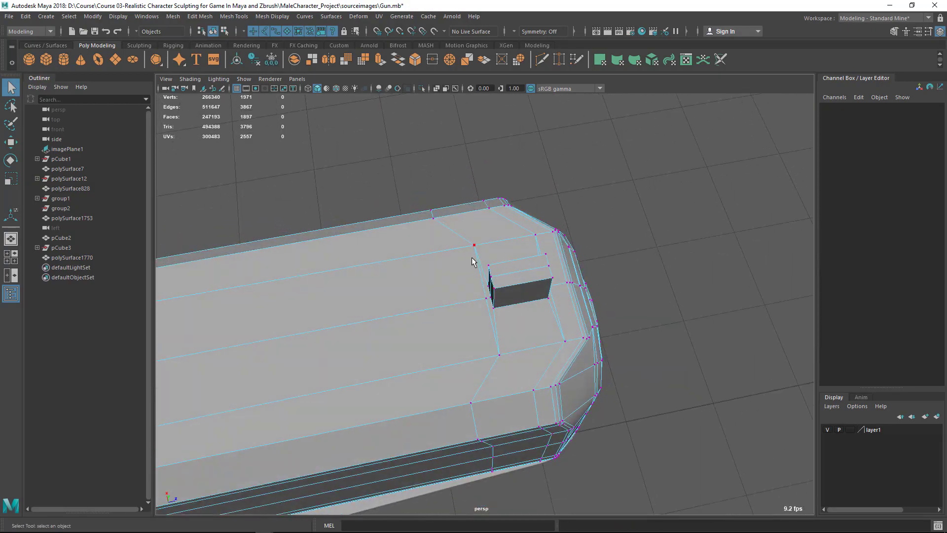
left_click_drag(506, 327, 507, 328)
left_click_drag(603, 330, 500, 309, "alt")
scroll(498, 301, "down", 5)
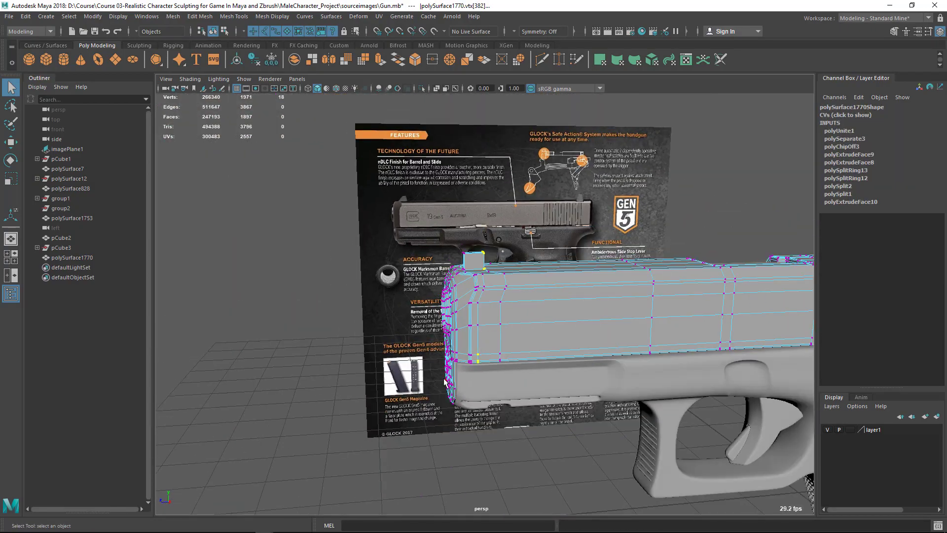
left_click_drag(377, 311, 692, 516, "ctrl")
scroll(551, 269, "up", 5)
key("w")
key("space")
left_click_drag(513, 283, 623, 283)
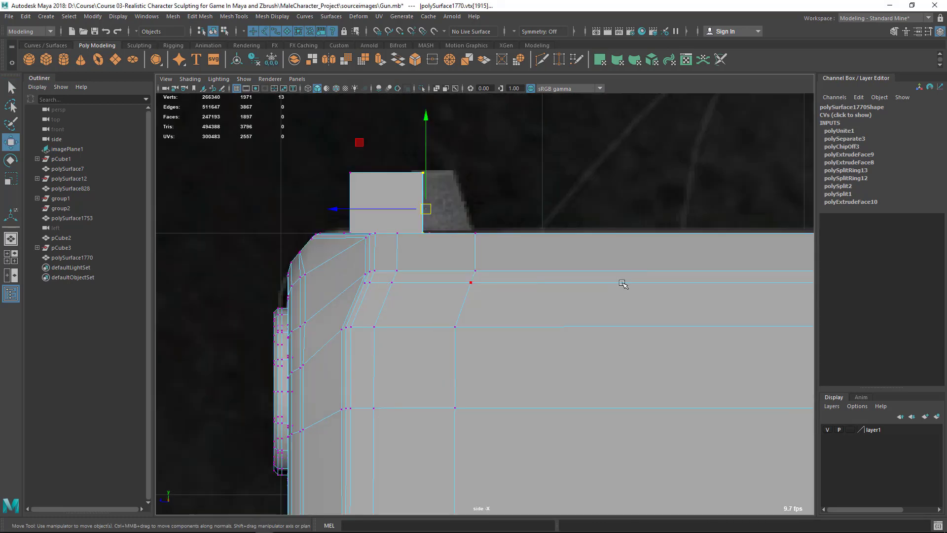
left_click_drag(327, 203, 384, 211)
Step: Shift the sight's top rear vertices toward the muzzle to match the reference's sloped rear edge, using X-ray display
left_click_drag(446, 151, 500, 191)
left_click_drag(391, 171, 364, 172)
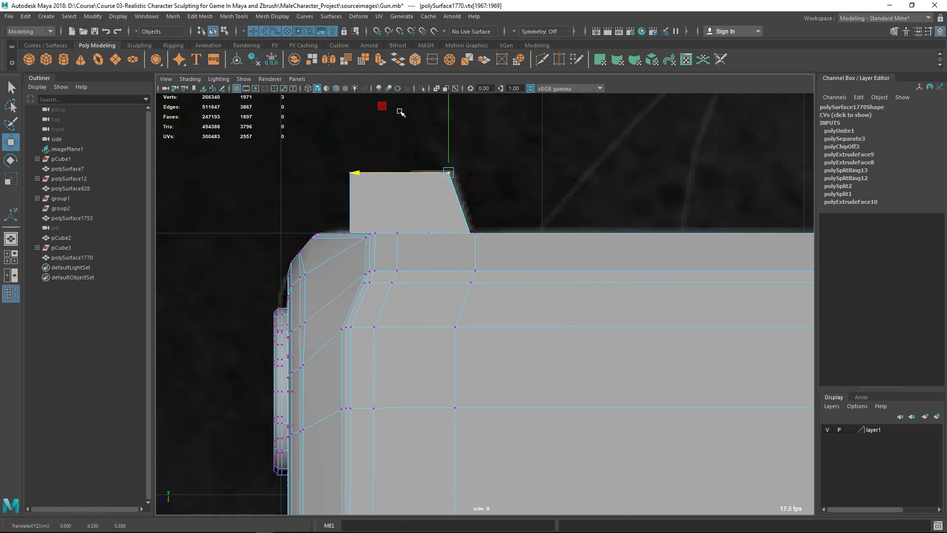
left_click(436, 90)
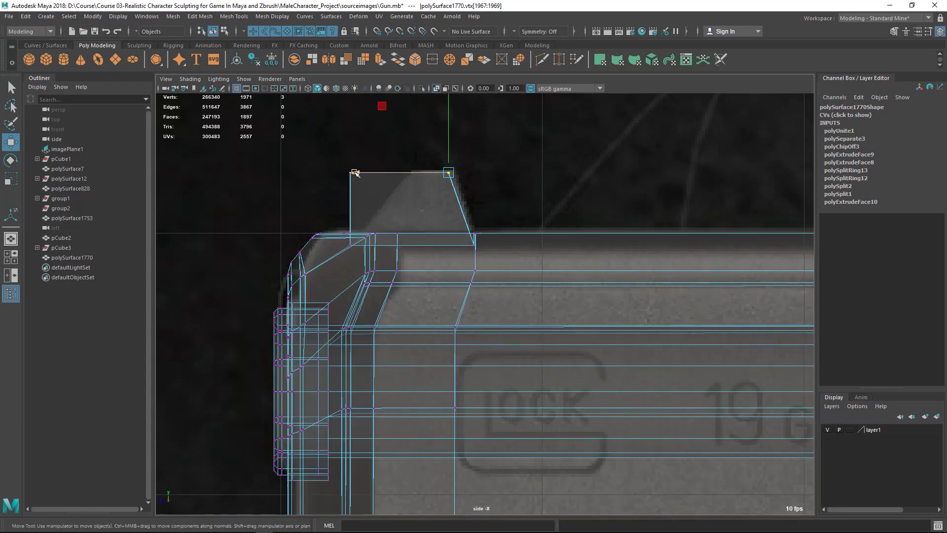
middle_click_drag(355, 172, 359, 172)
Step: Move the sight's top front vertices rearward so the front face follows the slope of the reference image
left_click_drag(340, 149, 359, 178)
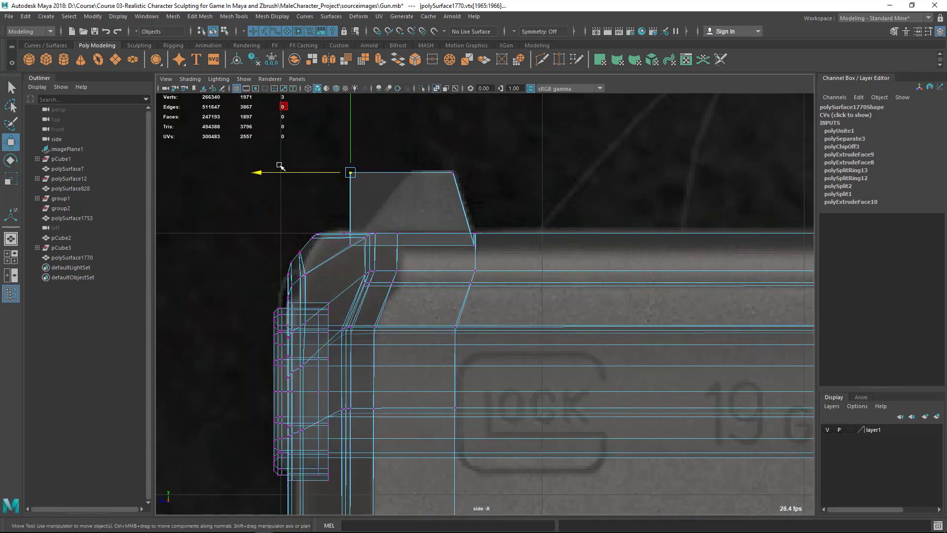
left_click(284, 176)
left_click_drag(309, 148, 366, 191)
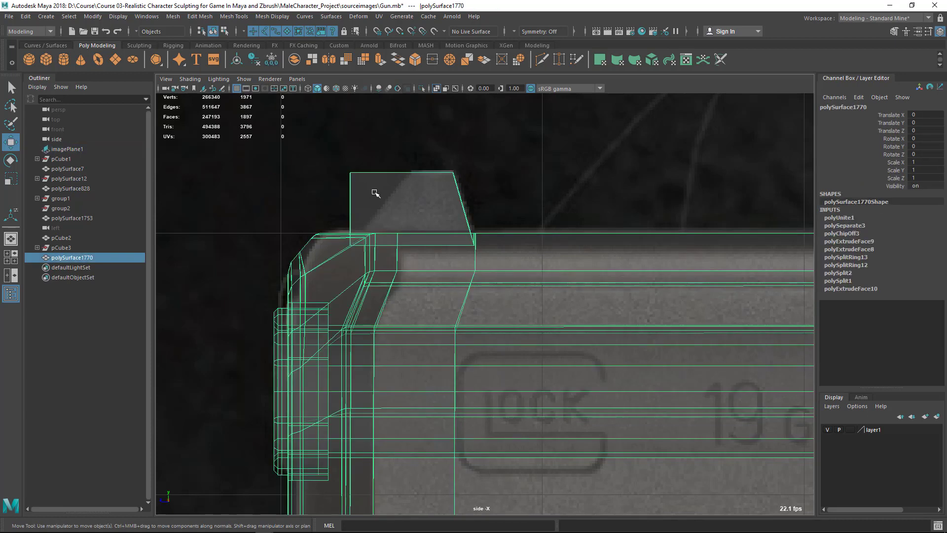
right_click_drag(375, 192, 306, 175)
left_click_drag(342, 164, 352, 177)
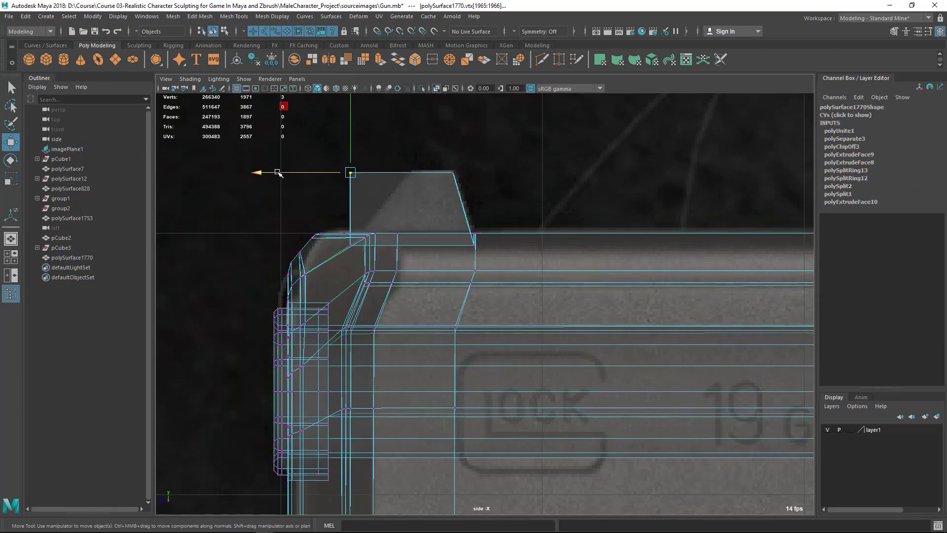
left_click_drag(278, 173, 337, 184)
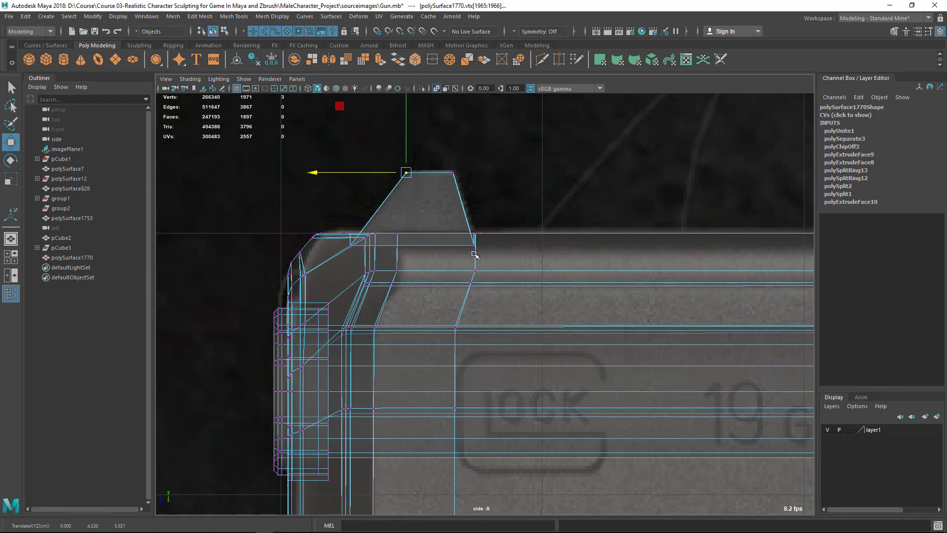
Step: Return to the perspective view, turn off X-ray display, and select the slide mesh to check its smoothed preview around the sight
key("space")
left_click_drag(550, 309, 551, 257)
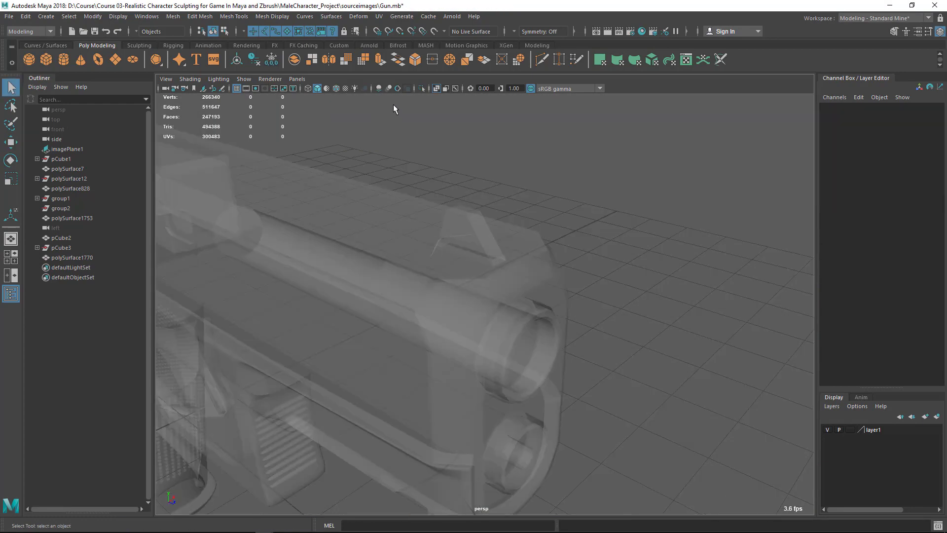
left_click(436, 89)
left_click_drag(481, 188, 478, 208, "alt")
left_click(466, 256)
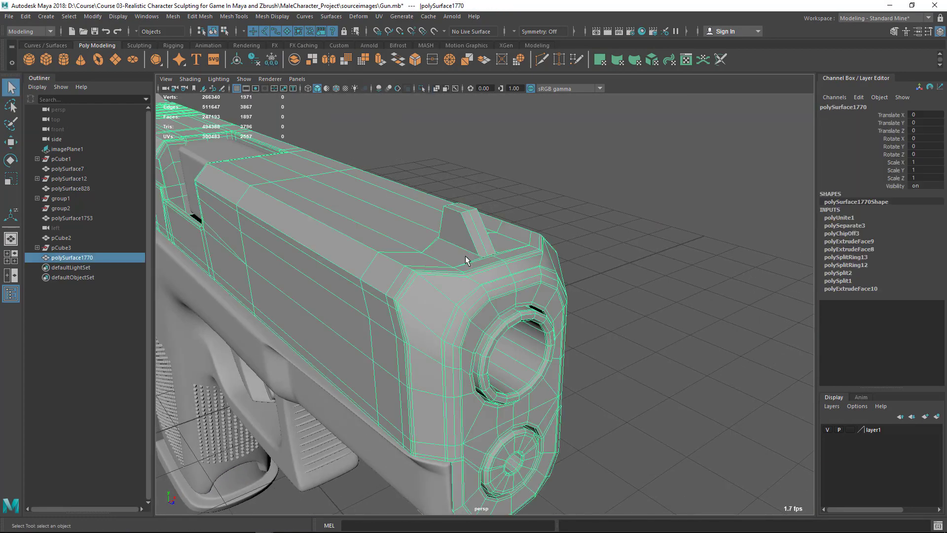
right_click_drag(466, 255, 529, 261, "alt")
left_click_drag(529, 261, 519, 275, "alt")
key("3")
key("1")
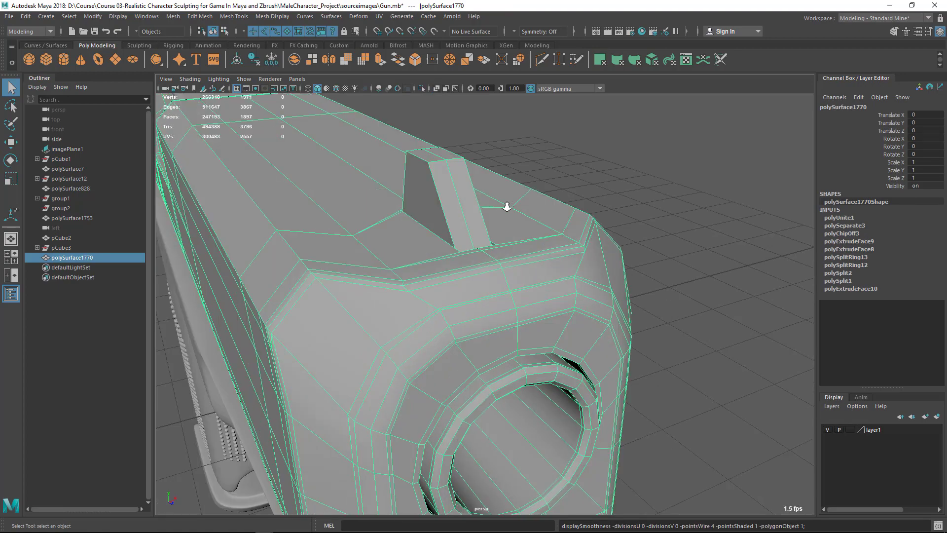
left_click_drag(448, 228, 507, 267, "alt")
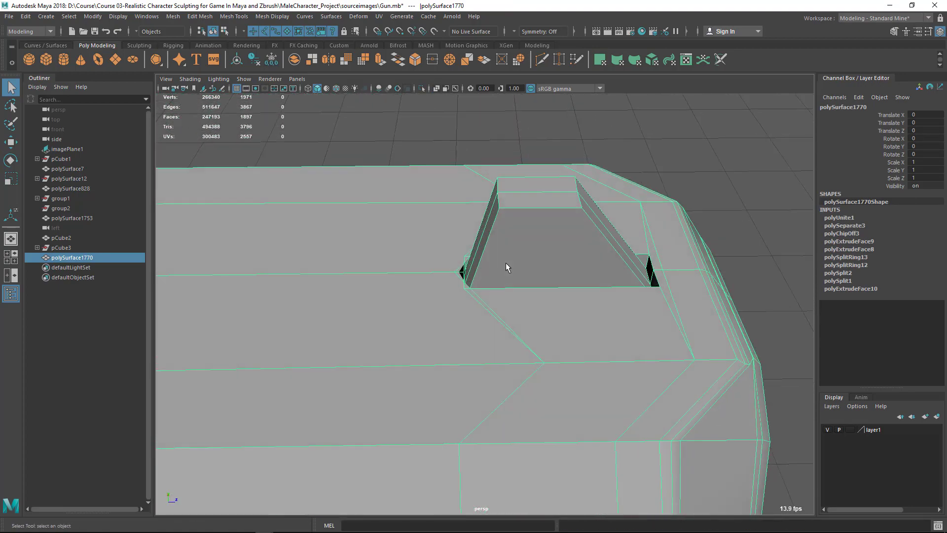
scroll(511, 261, "up", 3)
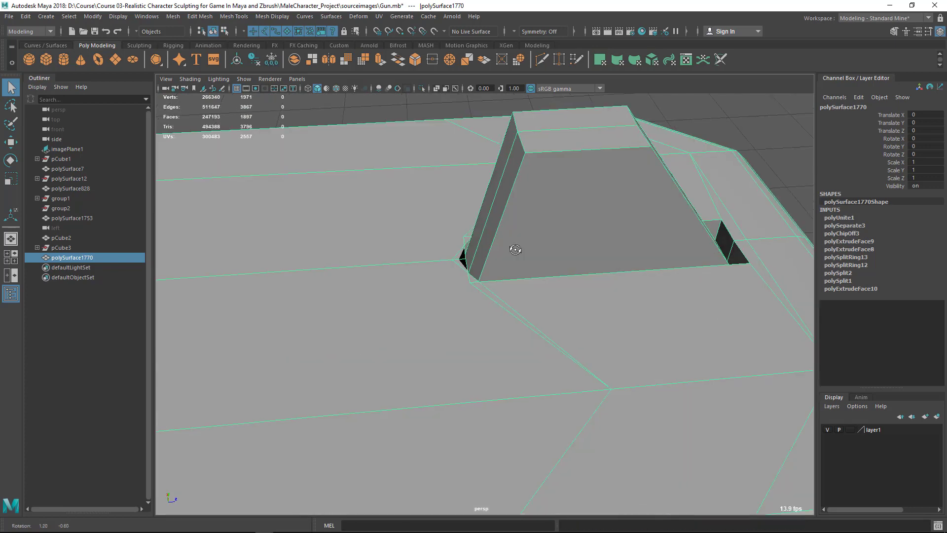
Step: Insert two sloping edge loops across the front sight, one near its rear edge and one near its front edge
right_click(571, 149, "shift")
left_click(540, 161)
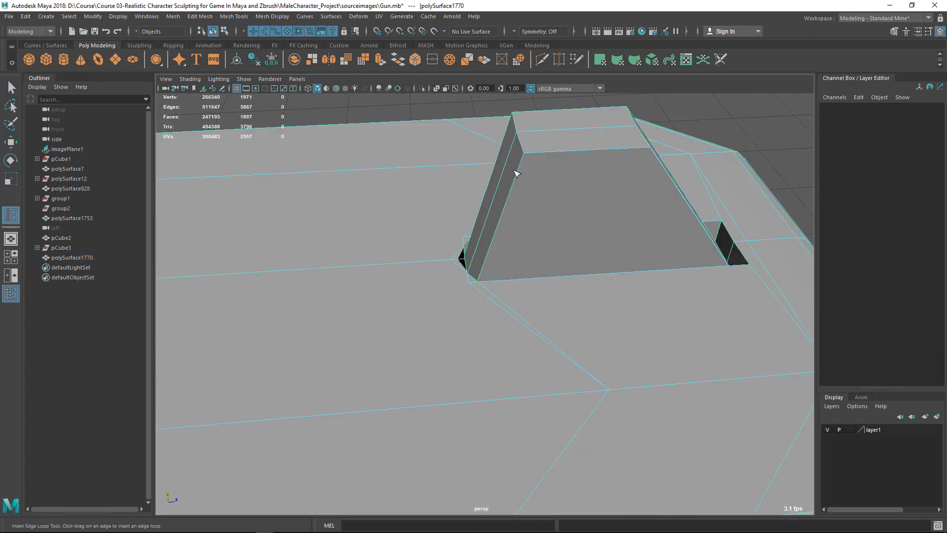
left_click(545, 161)
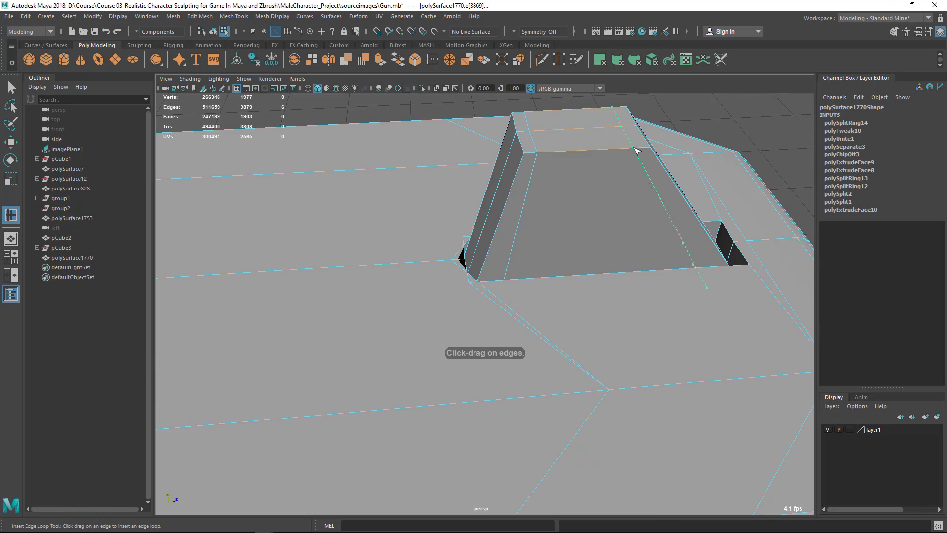
left_click(636, 151)
Step: Insert a horizontal edge loop around the front sight just below its top face, undoing a misplaced loop first
left_click_drag(636, 151, 565, 170, "alt")
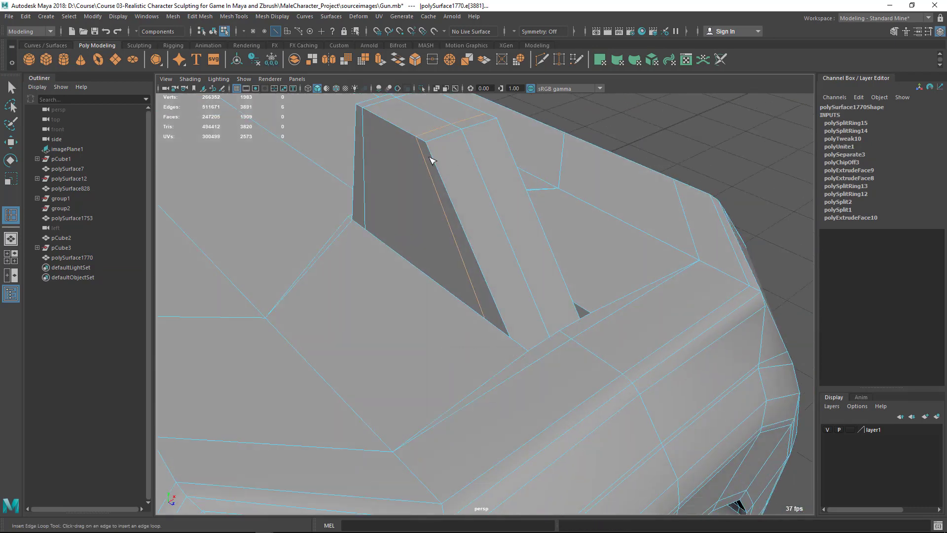
left_click(434, 160)
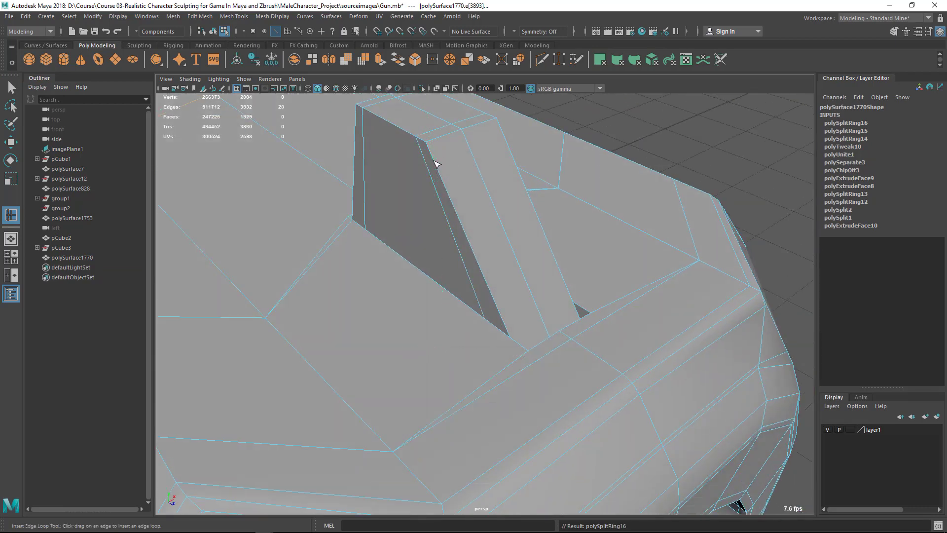
key("ctrl+z")
left_click(434, 161)
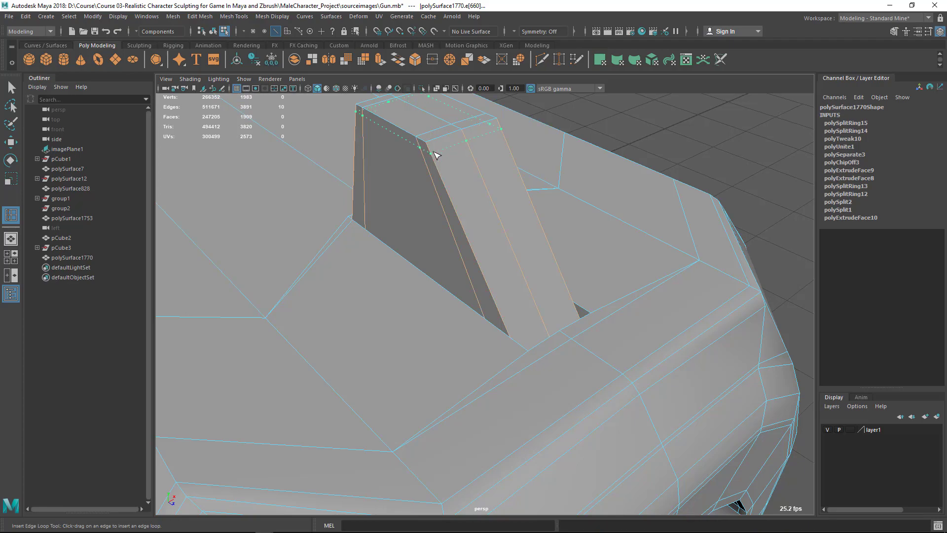
left_click(436, 157)
Step: Examine the smoothed front sight and the gap where it meets the slide from several angles
left_click_drag(436, 157, 454, 229, "alt")
right_click_drag(418, 175, 470, 155)
key("3")
left_click(672, 120)
left_click_drag(672, 120, 528, 318, "alt")
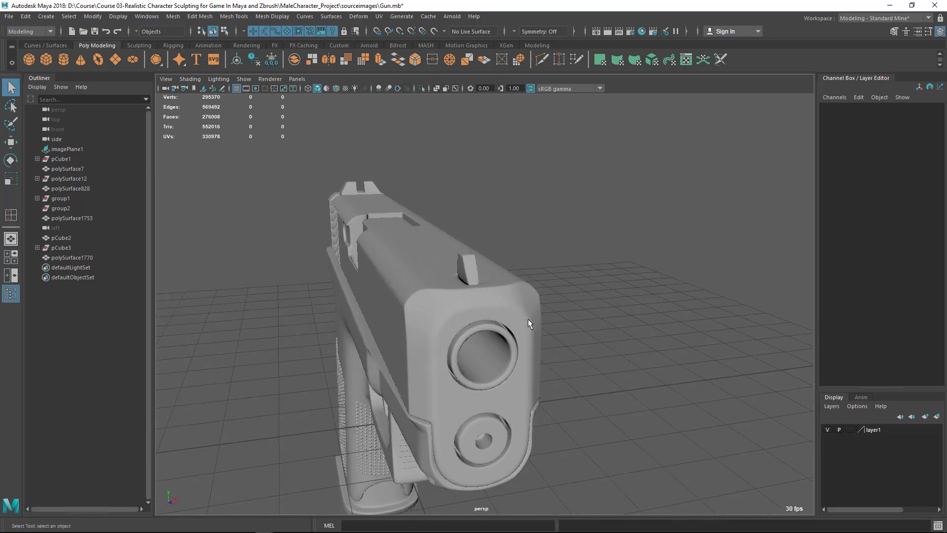
mouse_move(527, 318)
right_mouse_down("alt")
mouse_move(588, 332)
mouse_move(487, 272)
mouse_move(514, 330)
right_mouse_up("alt")
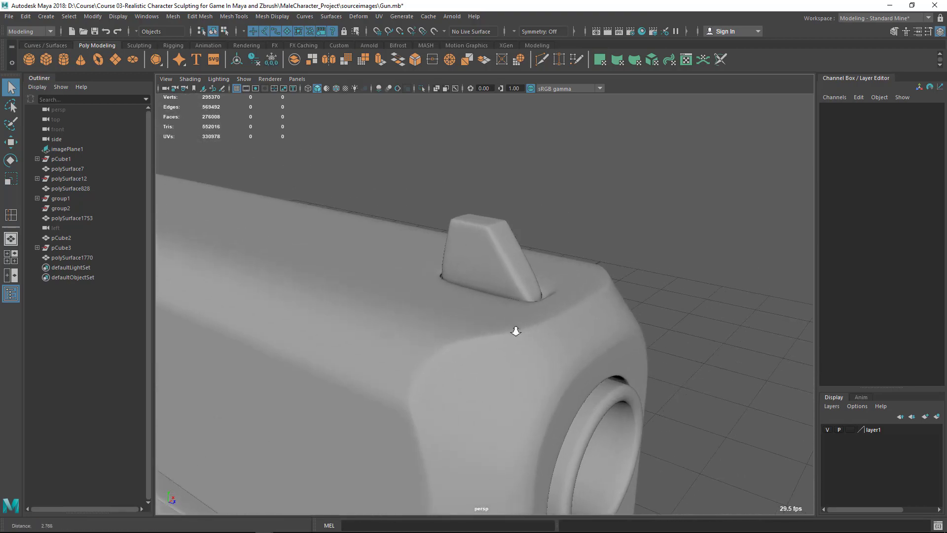
left_click_drag(514, 330, 514, 286, "alt")
left_click(514, 285)
right_click_drag(518, 304, 518, 323, "alt")
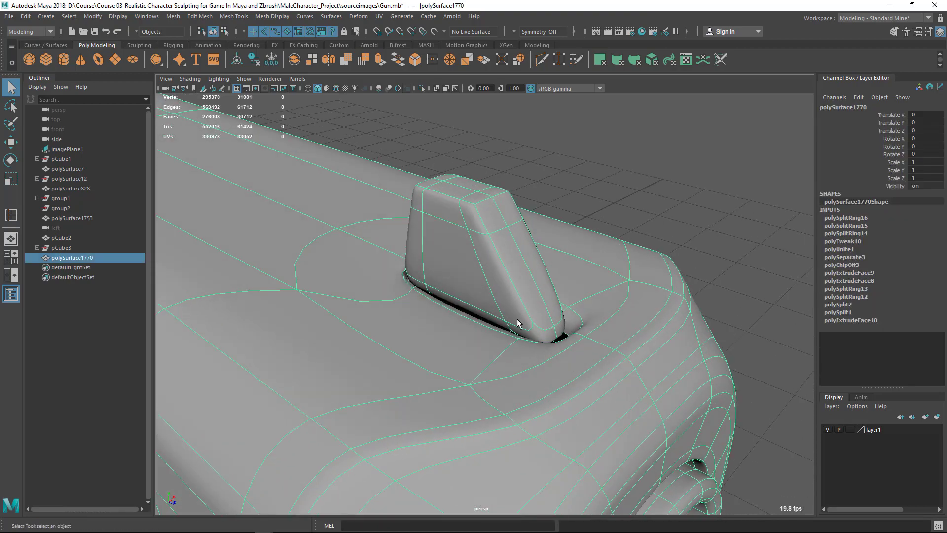
Step: Turn off the smooth preview and separate the combined mesh into its individual pieces
key("1")
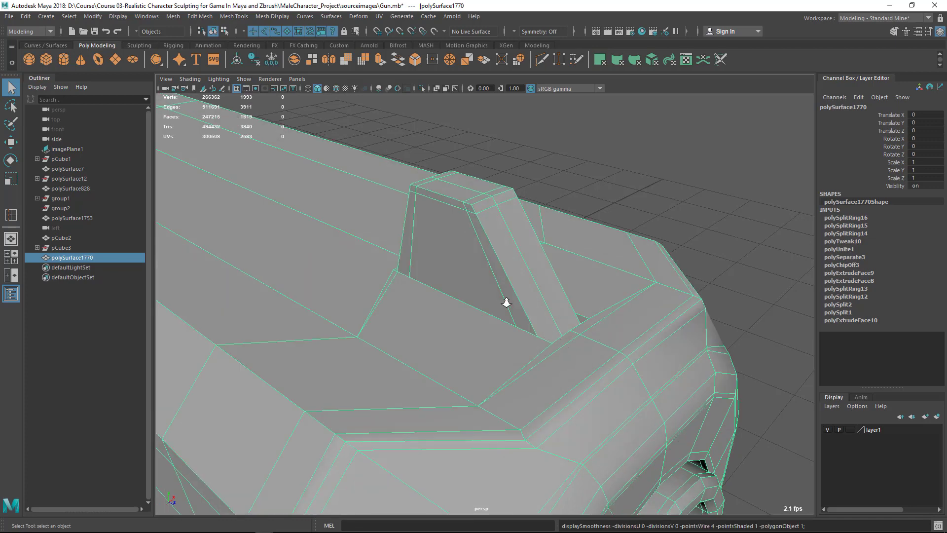
right_click_drag(505, 301, 533, 279, "alt")
right_click_drag(513, 221, 592, 186)
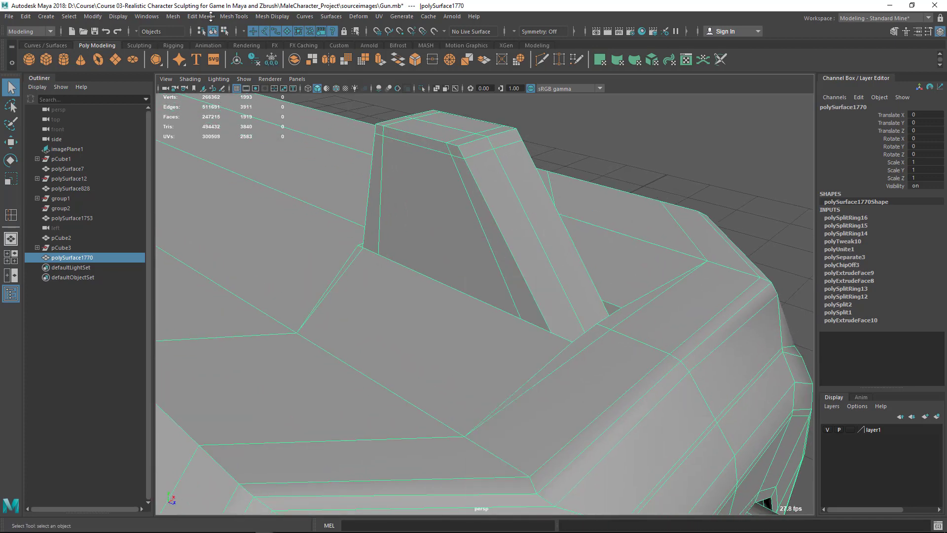
left_click(209, 17)
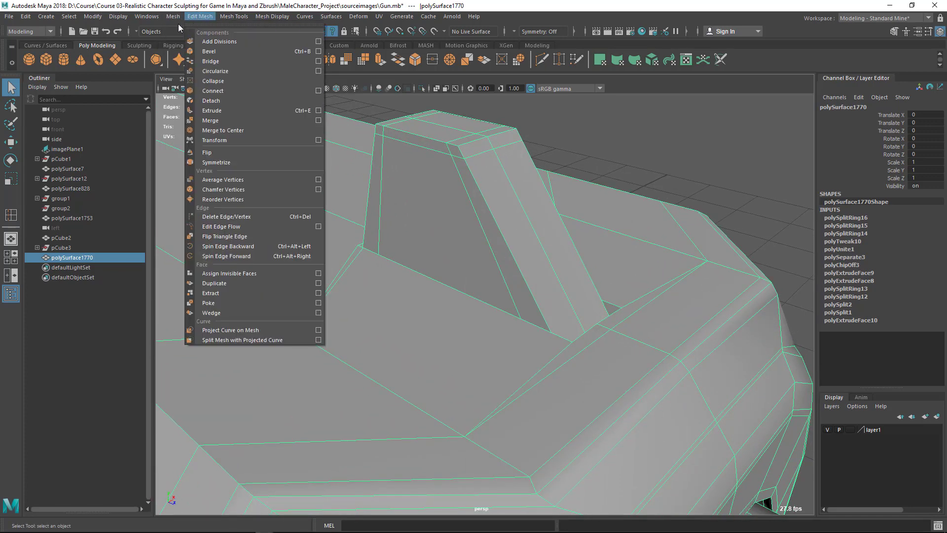
mouse_move(174, 15)
left_click(184, 53)
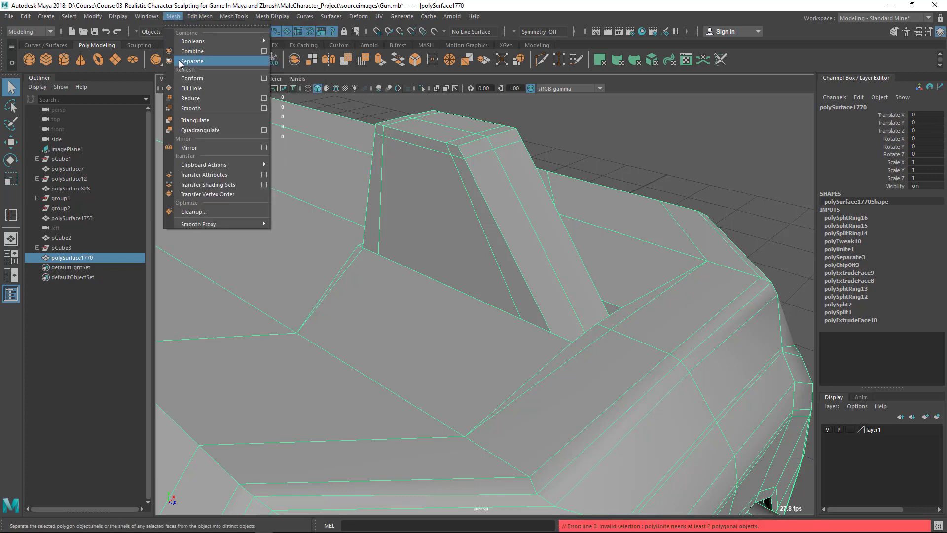
left_click(181, 64)
Step: Isolate the front sight piece and insert an edge loop around it just above its base
left_click_drag(552, 264, 516, 236, "alt")
left_click(515, 234)
left_click(422, 89)
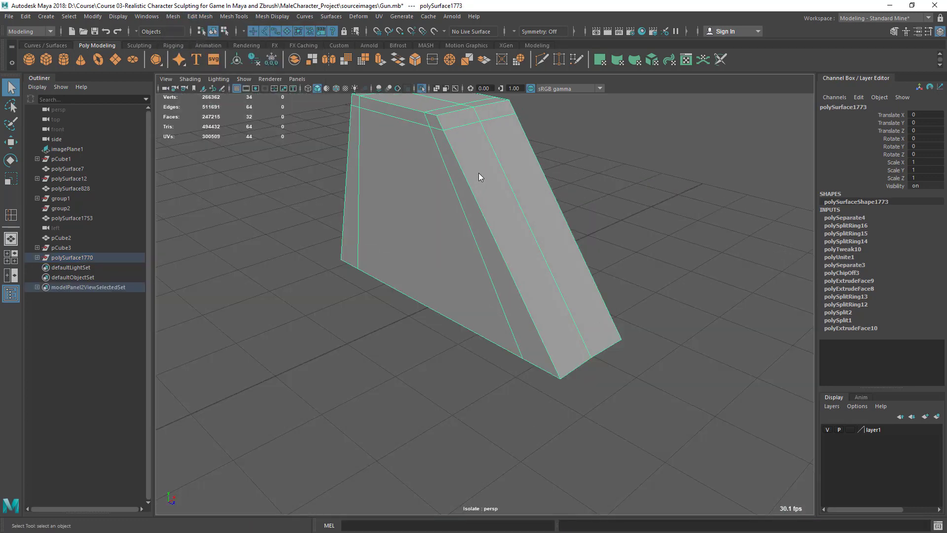
right_click_drag(479, 177, 430, 197, "shift")
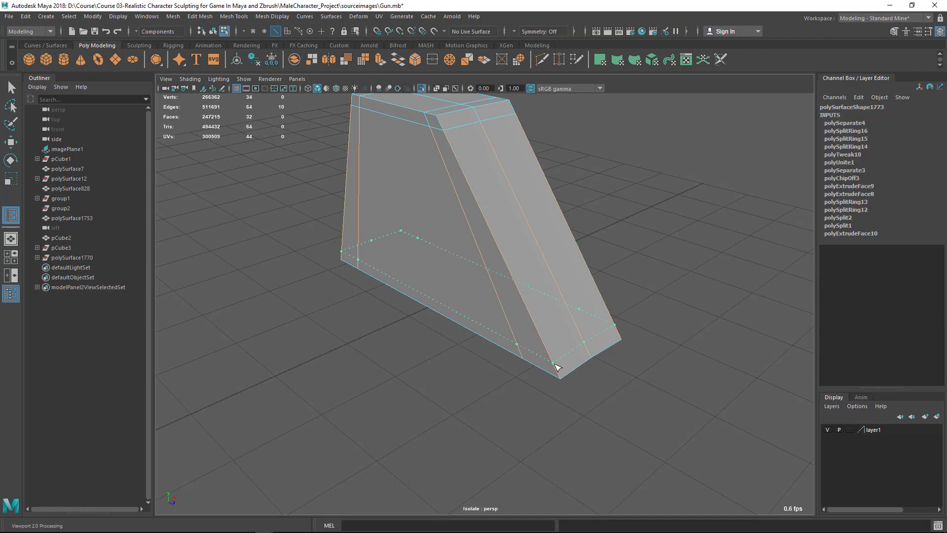
left_click_drag(555, 365, 555, 365)
key("q")
right_click_drag(506, 231, 594, 174)
left_click(613, 190)
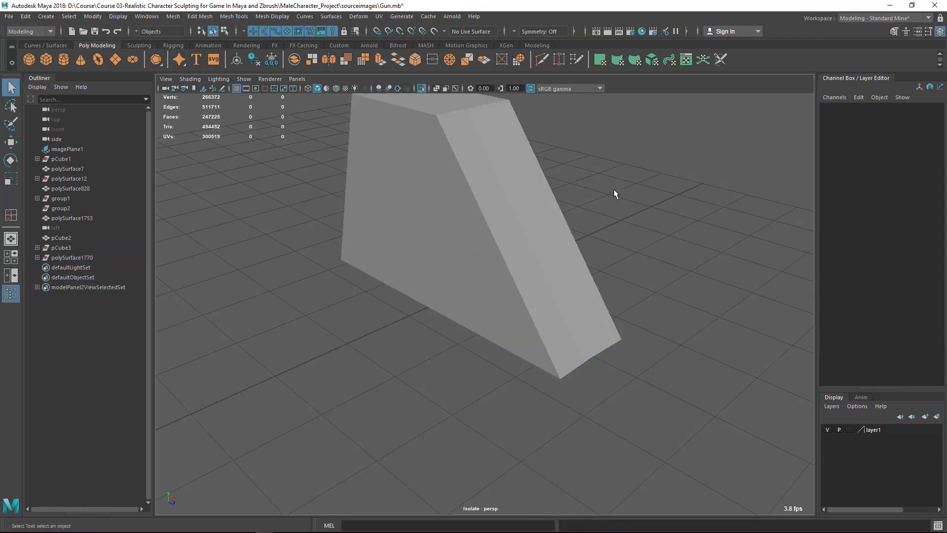
Step: Show all objects again and display the front sight piece smoothed
key("ctrl+1")
left_click(515, 233)
key("3")
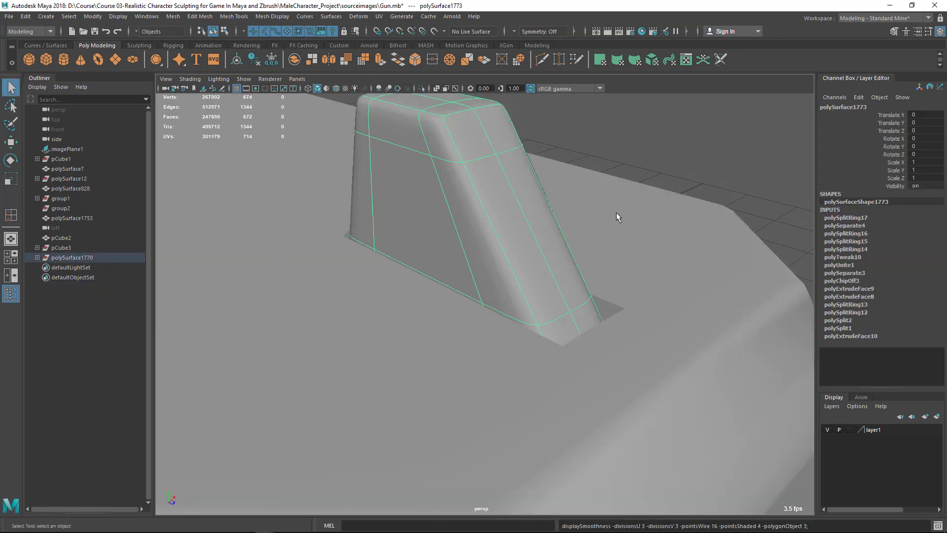
Step: Isolate the unsmoothed slide mesh and insert an edge loop along the sight recess's inner walls near its upper rim
key("1")
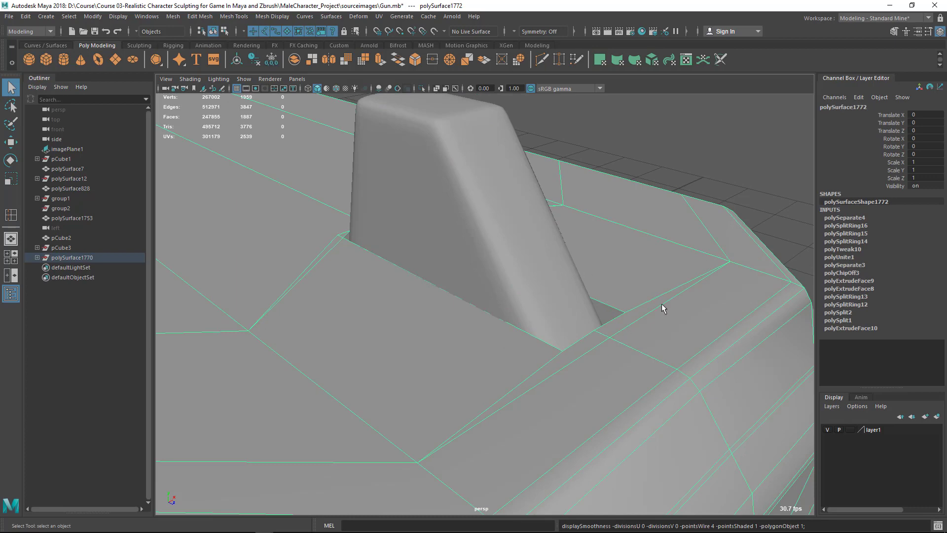
right_click_drag(612, 231, 535, 262, "shift")
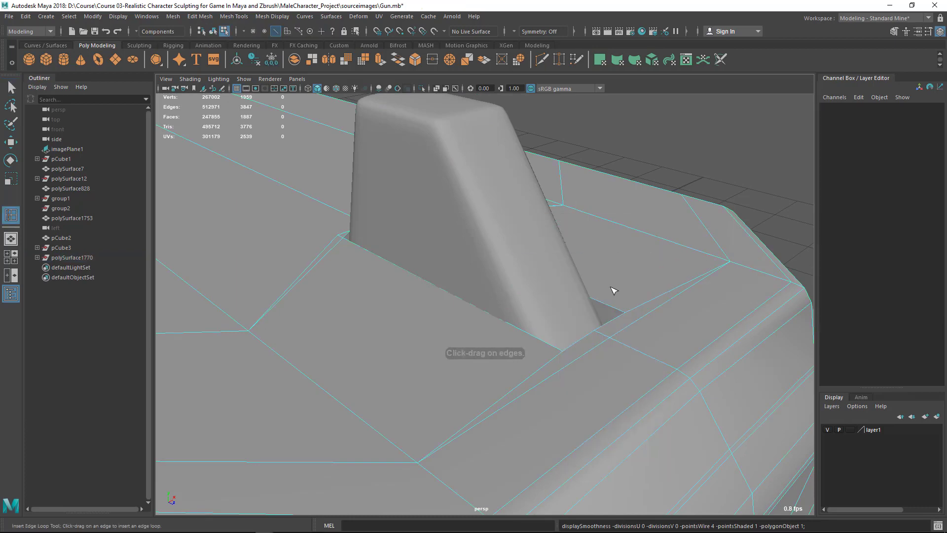
left_click_drag(613, 292, 597, 313, "alt")
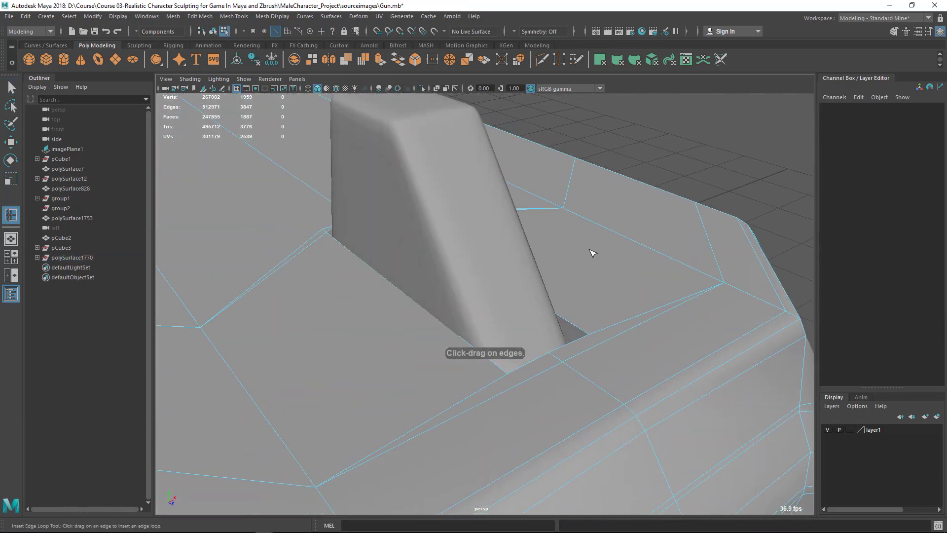
right_click_drag(585, 245, 625, 217)
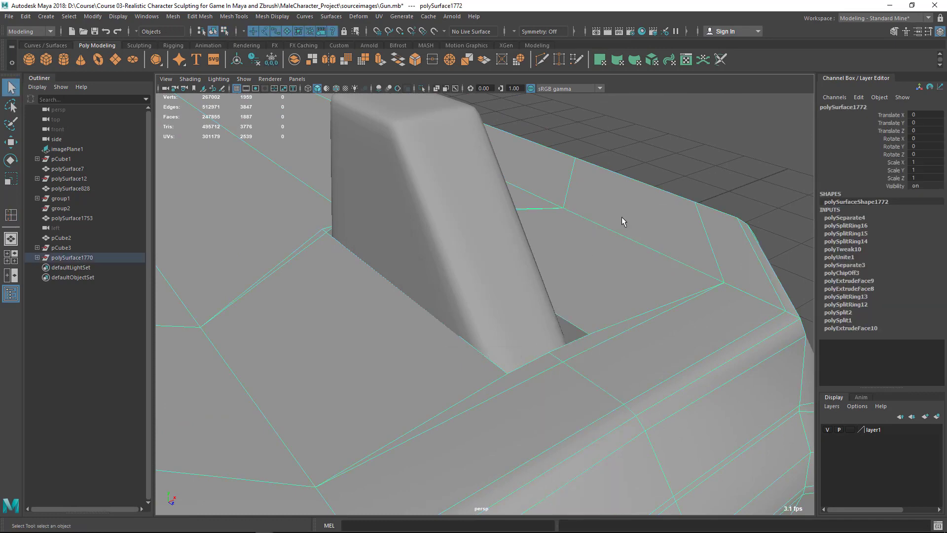
key("ctrl+1")
right_click_drag(554, 210, 498, 218, "shift")
left_click_drag(572, 336, 751, 312, "alt")
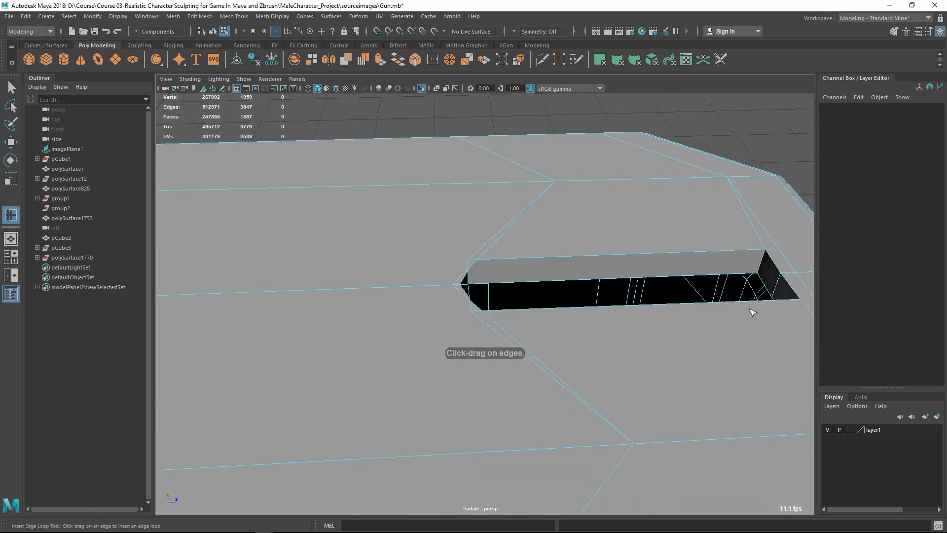
left_click(765, 266)
key("q")
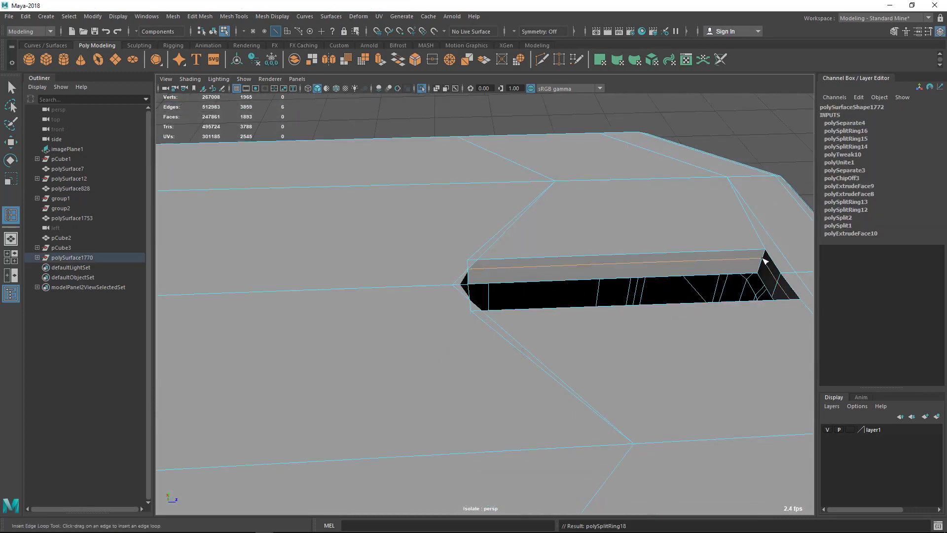
Step: Move the two slide-top vertices on either side of the sight recess toward the rear of the slide
left_click_drag(628, 259, 404, 182, "alt")
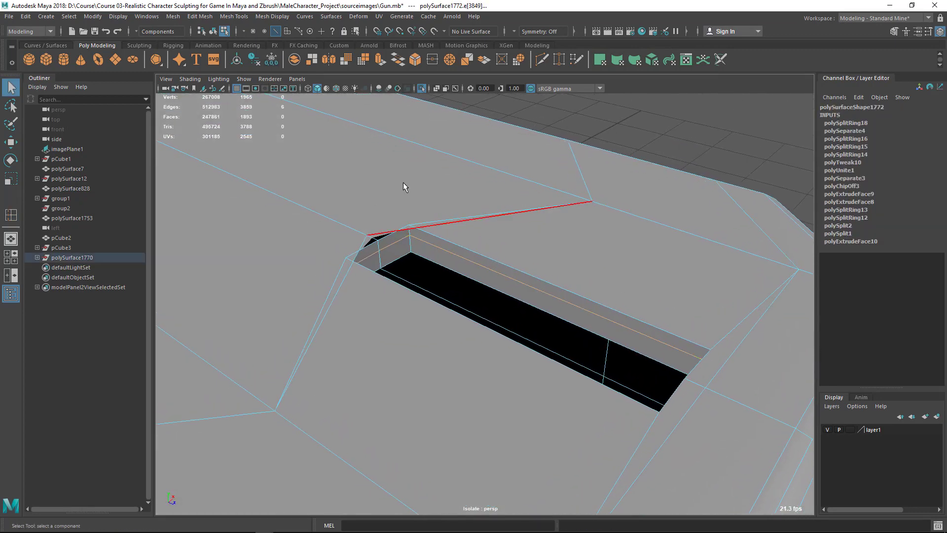
right_click_drag(450, 245, 372, 254)
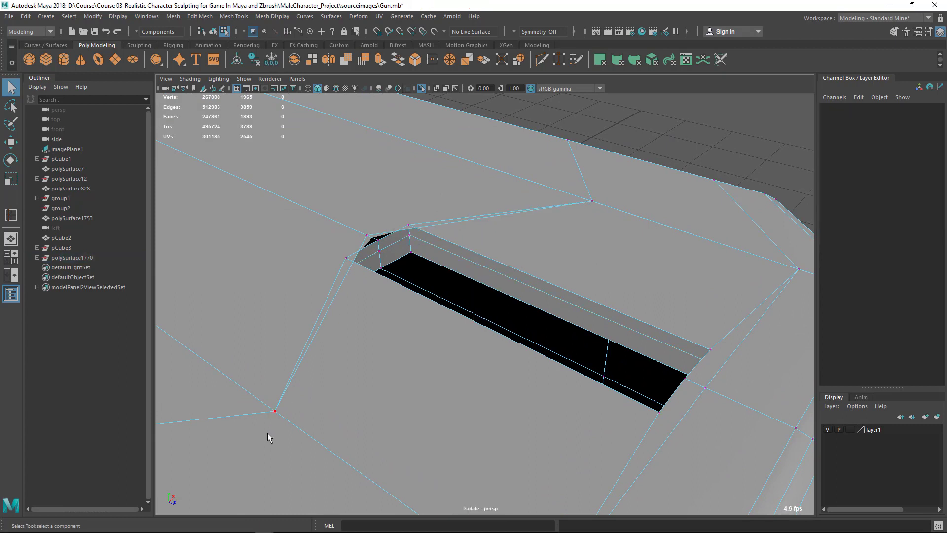
left_click(275, 412)
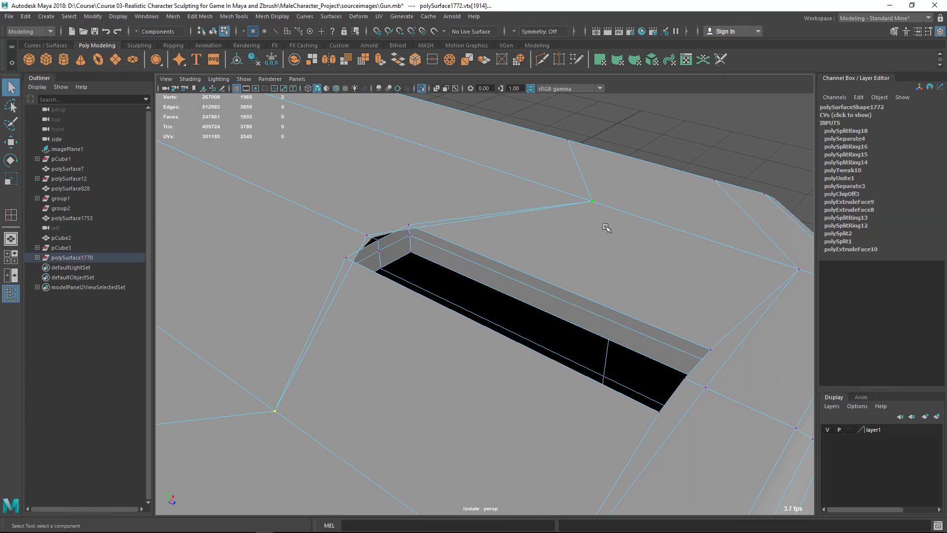
key("w")
left_click_drag(528, 311, 404, 244)
scroll(452, 251, "down", 5)
key("q")
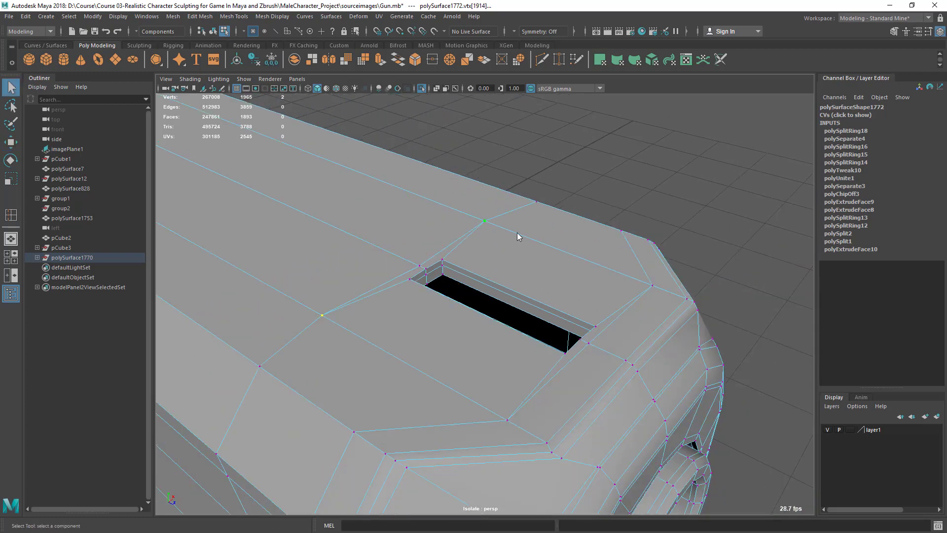
Step: Return to object mode, show all objects again, and display the slide mesh smoothed
right_click_drag(518, 234, 583, 197)
left_click(668, 148)
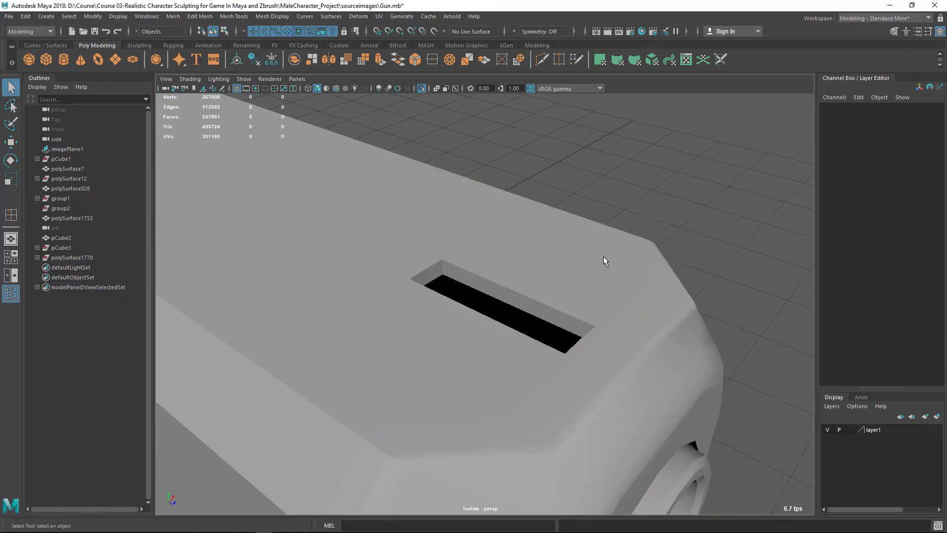
key("ctrl+1")
left_click(572, 282)
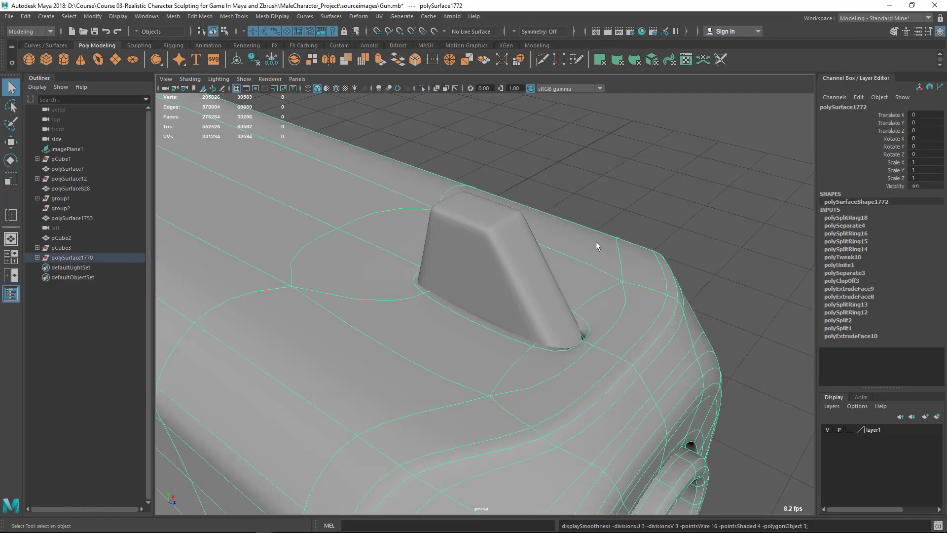
Step: Examine the whole smoothed pistol from the front and compare it with the Glock reference photo in the Photos app
left_click(713, 218)
left_click_drag(712, 217, 427, 217, "alt")
right_click_drag(427, 218, 331, 276, "alt")
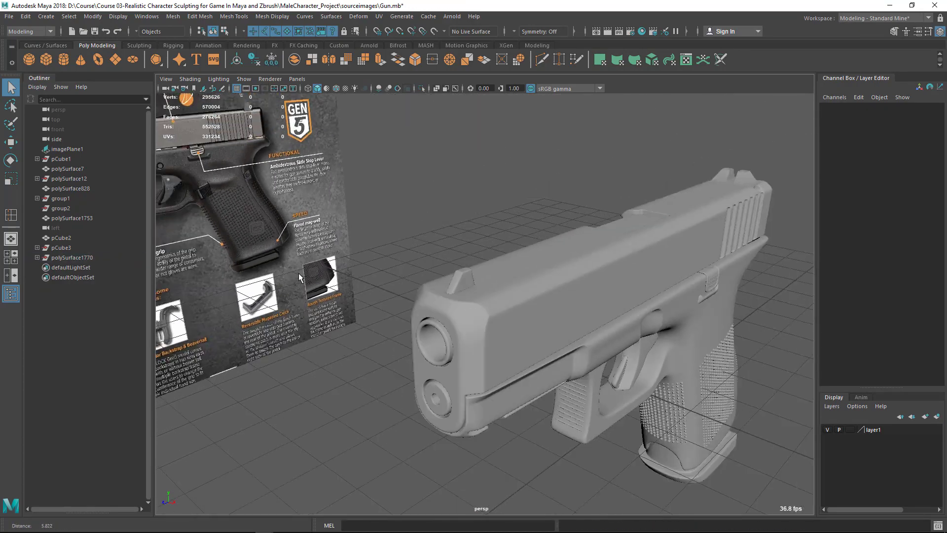
left_click_drag(330, 277, 274, 258, "alt")
middle_click_drag(275, 258, 303, 276, "alt")
left_click_drag(303, 276, 414, 274, "alt")
key("alt+Tab")
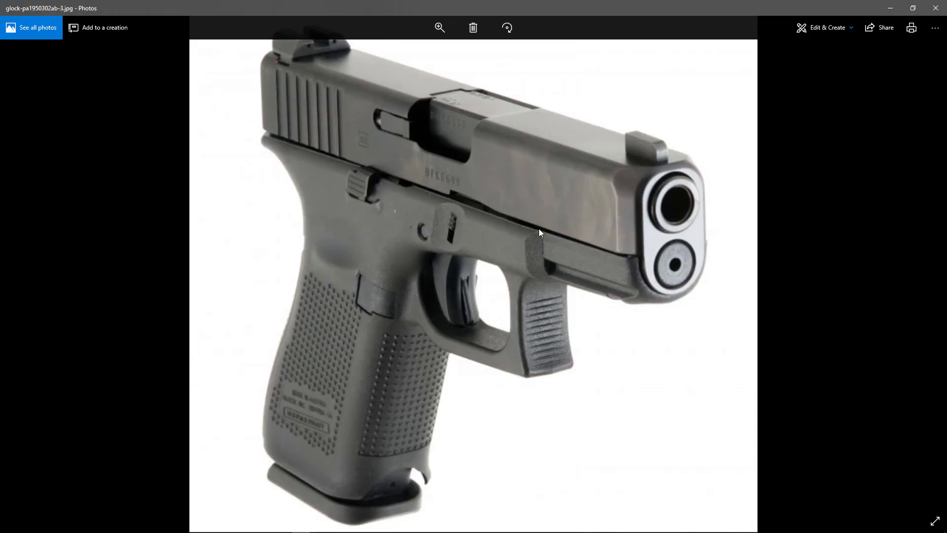
Step: Switch to Maya, select the rear sight mesh, and compare its smoothed and unsmoothed shapes from several sides
key("alt+Tab")
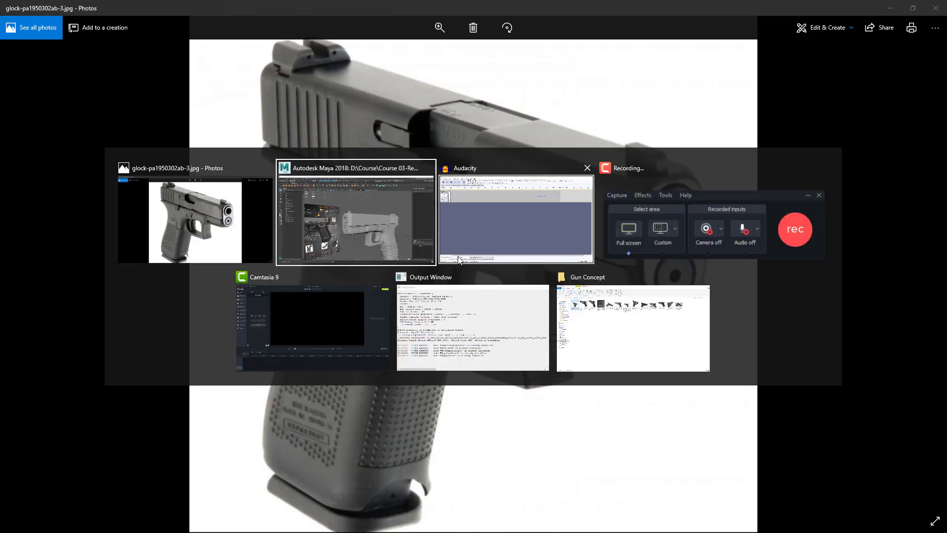
left_click_drag(591, 260, 341, 252, "alt")
right_click_drag(341, 252, 370, 318, "alt")
left_click(434, 267)
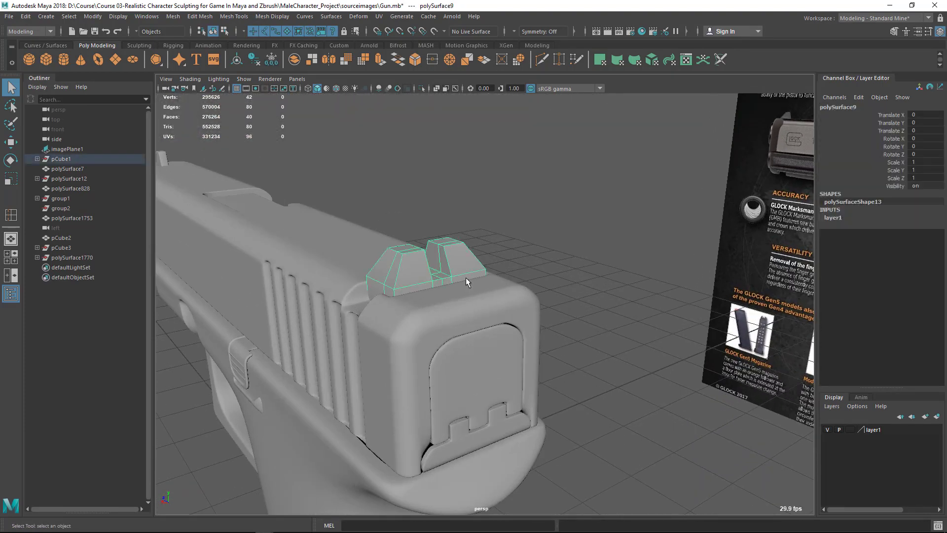
key("3")
left_click(522, 207)
left_click_drag(523, 207, 593, 292, "alt")
left_click(577, 285)
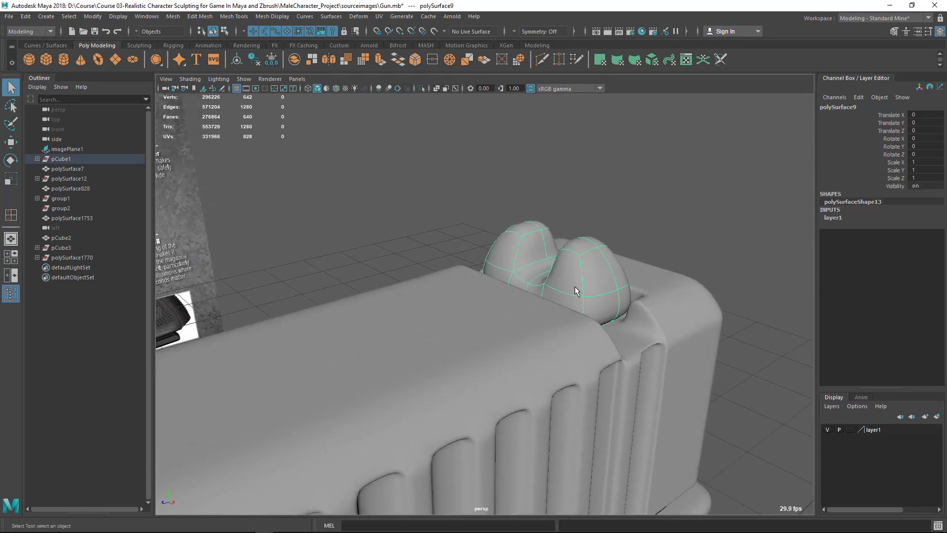
key("1")
left_click_drag(643, 215, 524, 250, "alt")
Step: Check the Glock reference photo and insert an edge loop around the rear sight's vertical base walls, just below their upper edge
key("alt+Tab")
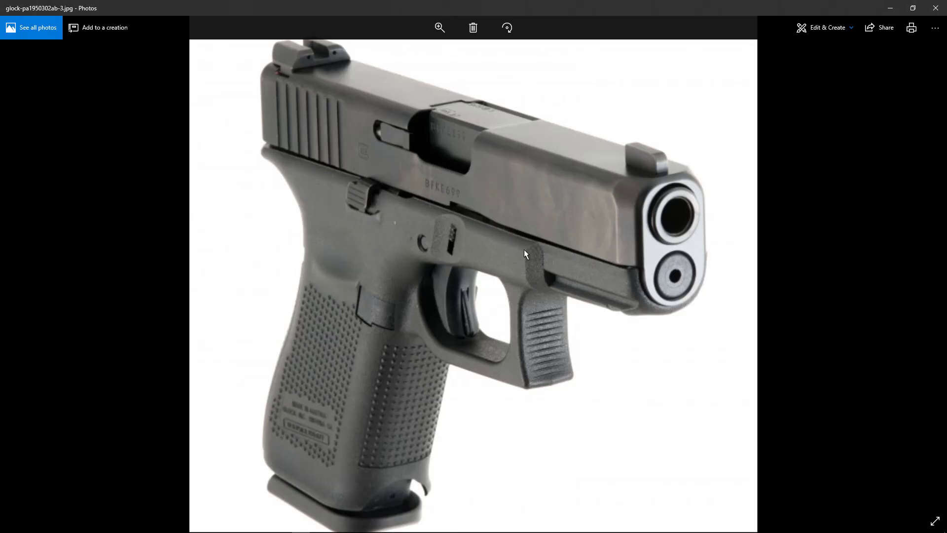
key("alt+Tab")
left_click_drag(401, 179, 408, 247, "alt")
right_click_drag(407, 247, 349, 256, "shift")
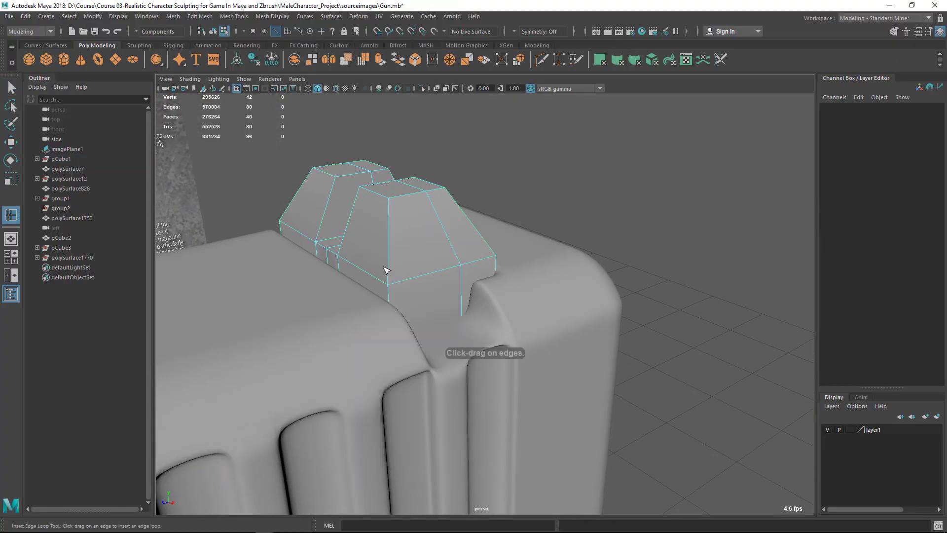
left_click(389, 290)
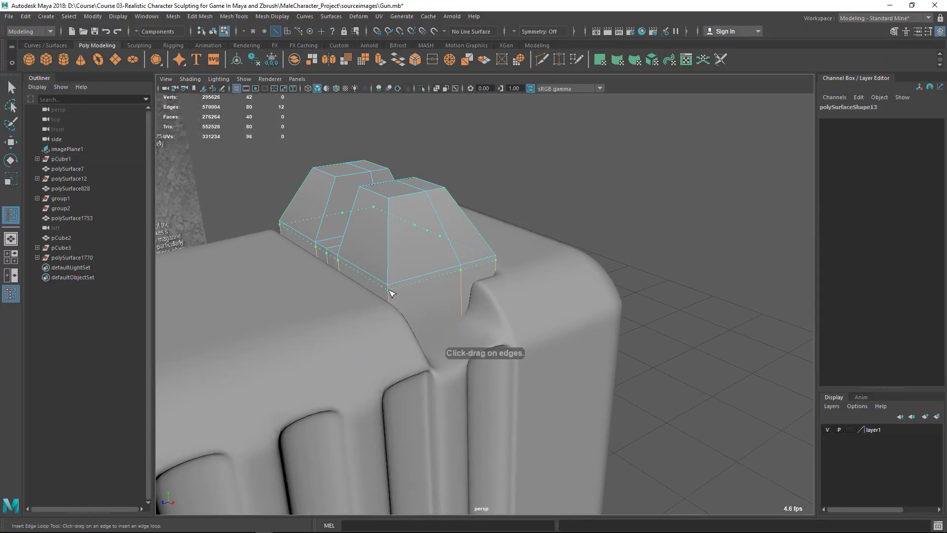
left_click_drag(469, 262, 400, 259, "alt")
Step: Recheck the reference photo and insert one edge loop on each rear sight post, close beside the central notch
key("alt+Tab")
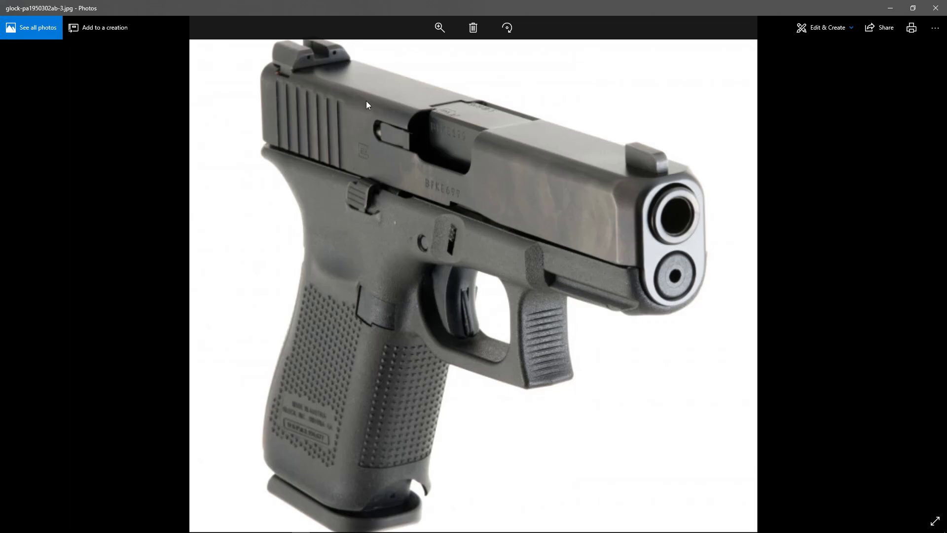
key("alt+Tab")
left_click_drag(389, 154, 548, 242, "alt")
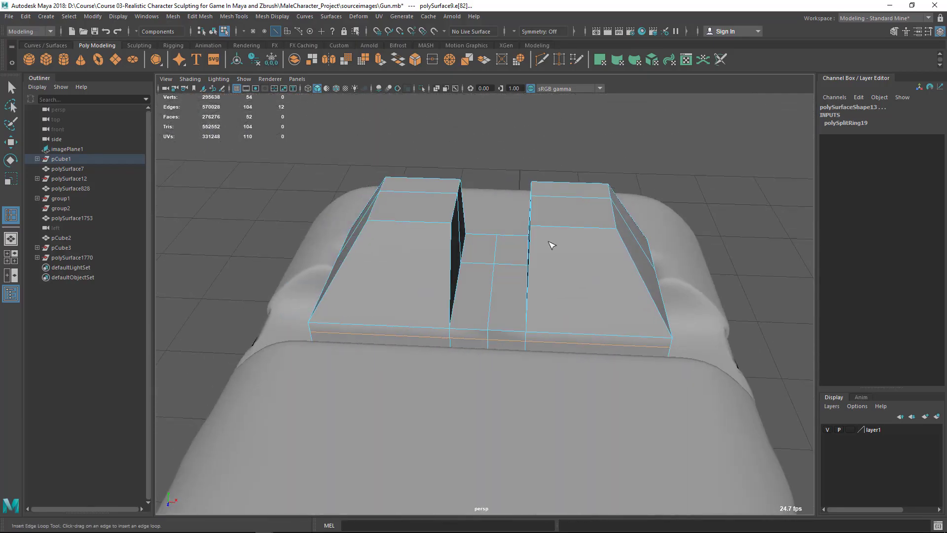
left_click(541, 231)
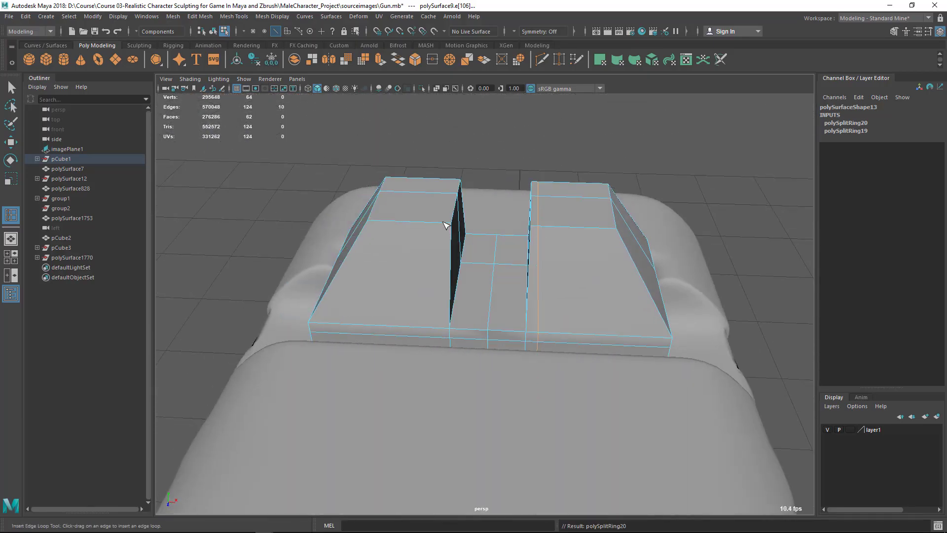
left_click(446, 227)
left_click_drag(446, 227, 543, 229, "alt")
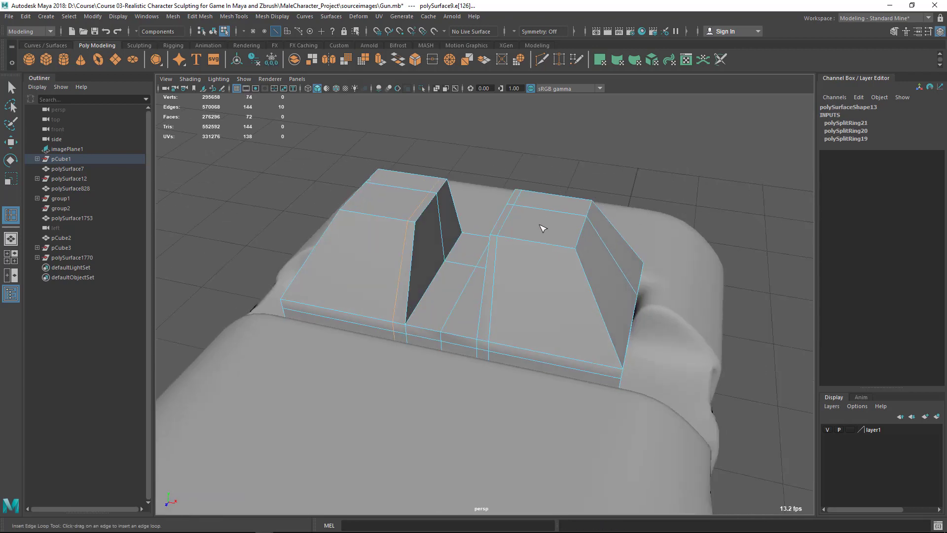
Step: Insert edge loops along the rear sight's width near its front and rear edges, and return to object mode
left_click_drag(577, 283, 549, 283, "alt")
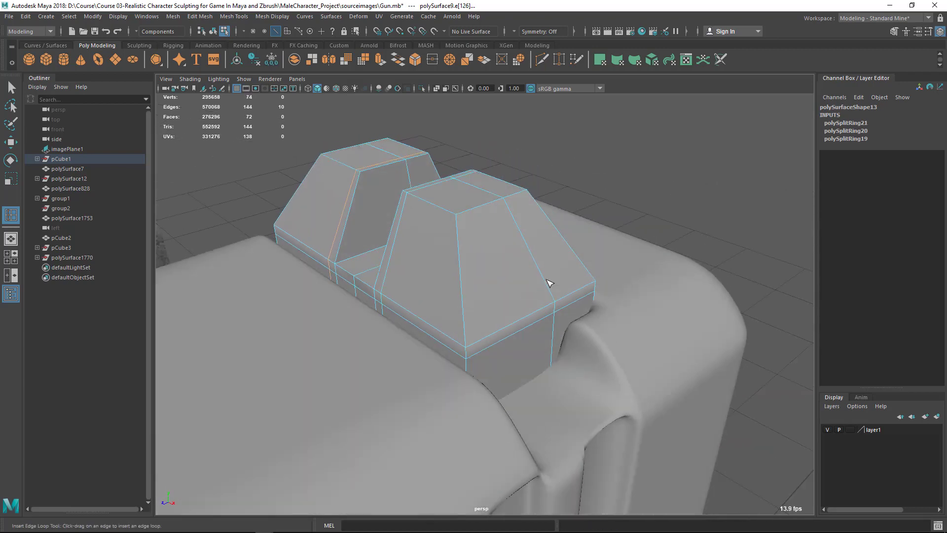
left_click_drag(502, 250, 450, 218, "alt")
left_click(420, 226)
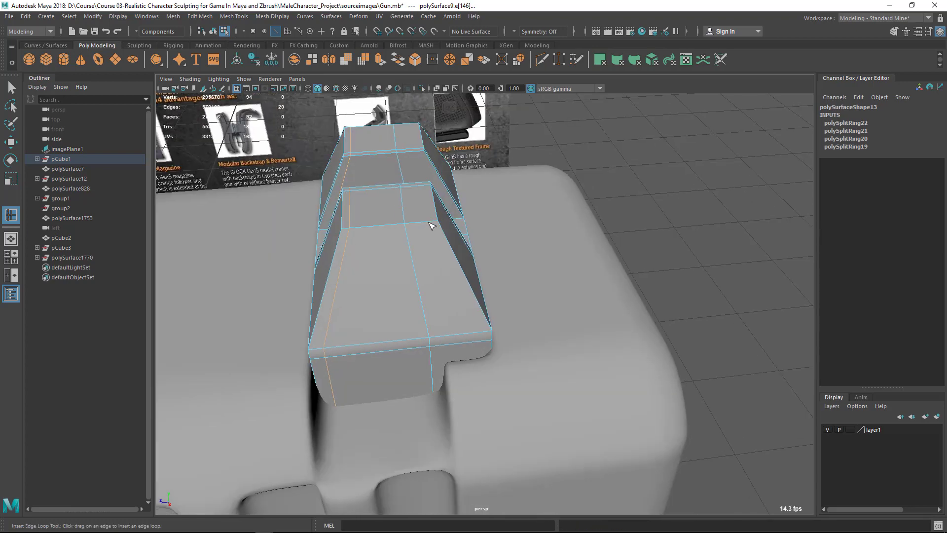
left_click(432, 226)
key("q")
key("F8")
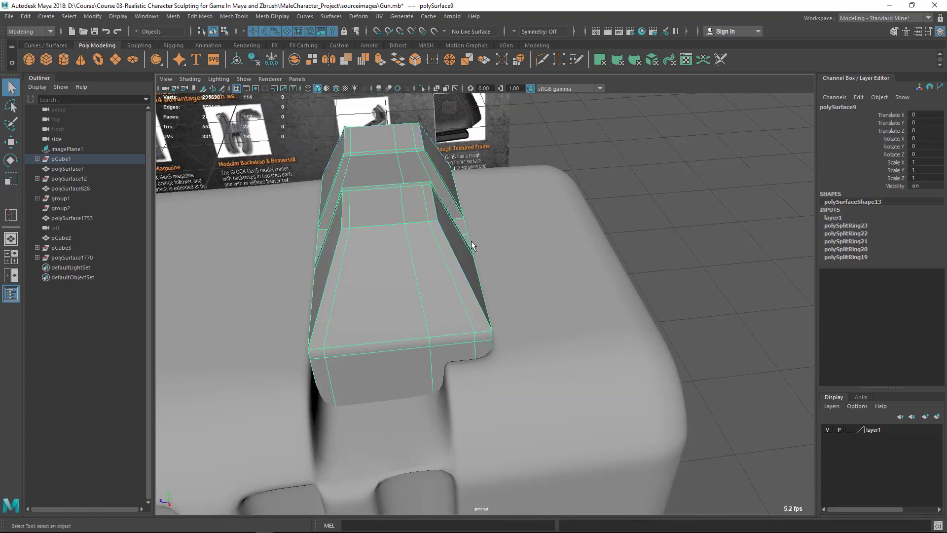
Step: Preview the rear sight smoothed, isolate its unsmoothed mesh, and insert an edge loop just above its bottom edge
key("3")
left_click_drag(624, 199, 530, 318, "alt")
key("1")
key("ctrl+1")
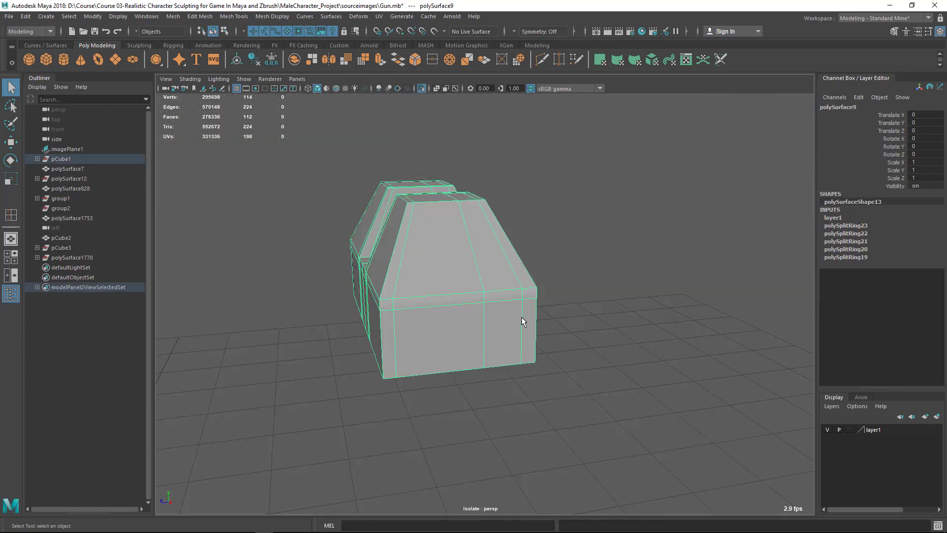
right_click_drag(460, 232, 414, 405, "shift")
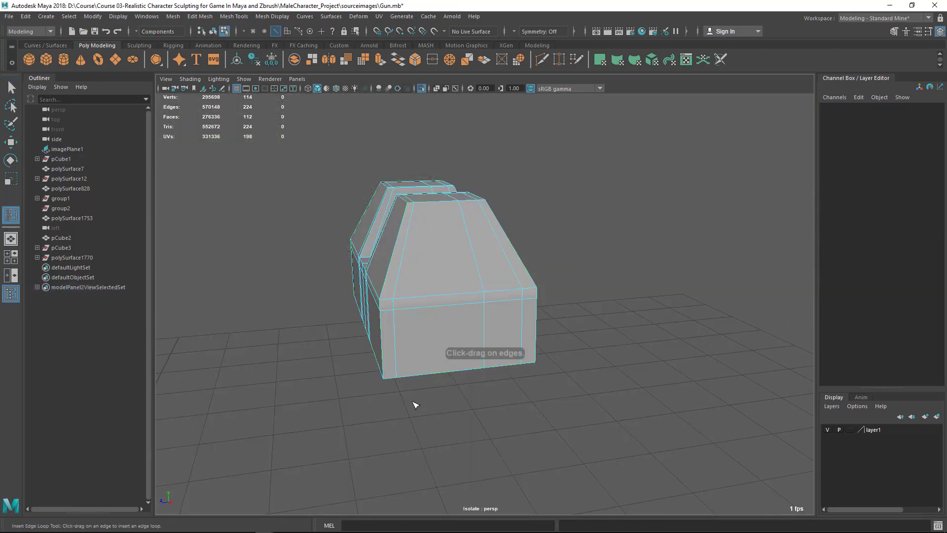
left_click_drag(400, 371, 393, 373)
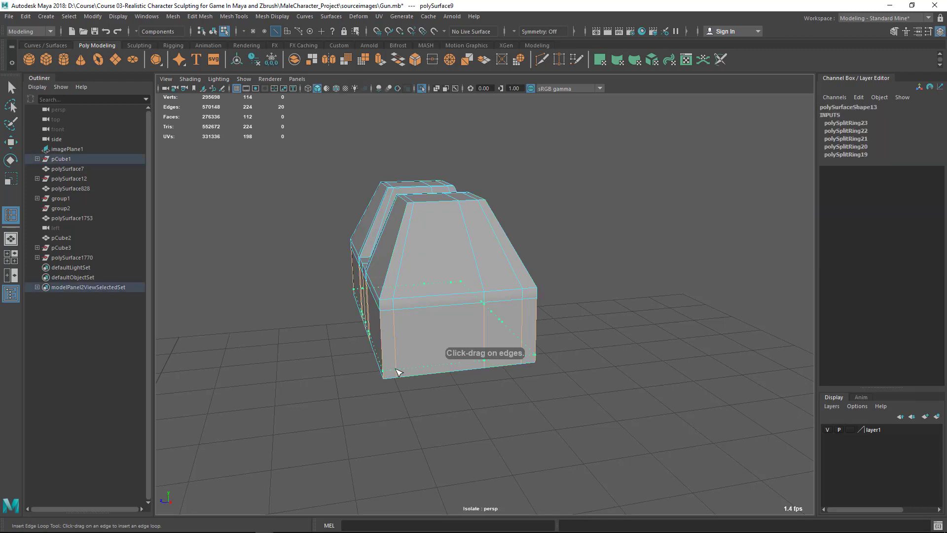
key("q")
Step: Return to object mode, show all objects again, and display the rear sight smoothed
right_click_drag(450, 241, 517, 230)
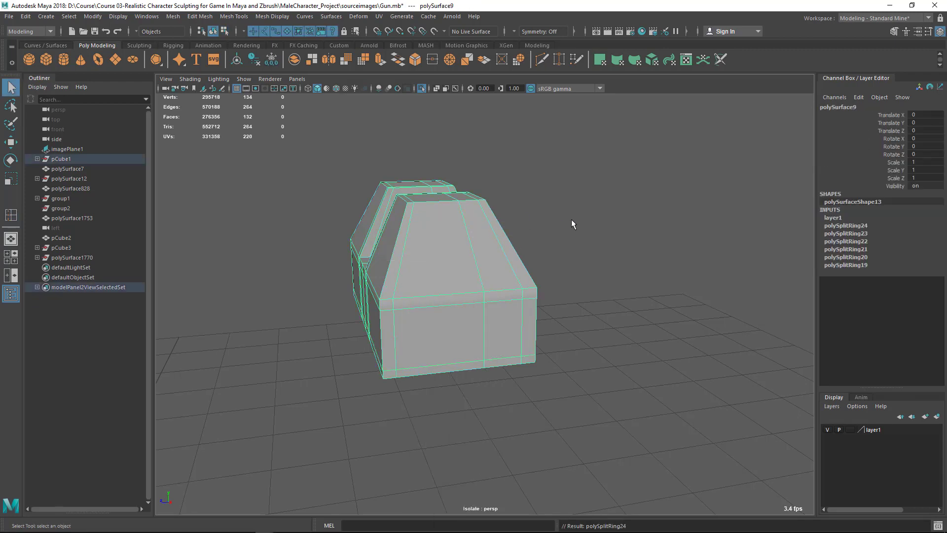
left_click(513, 221)
left_click(442, 277)
key("3")
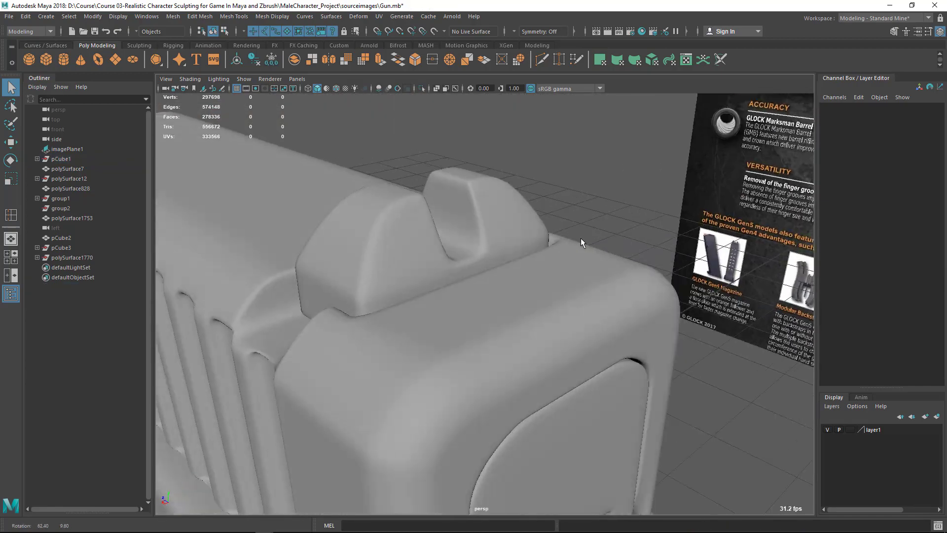
Step: Examine the smoothed rear sight on the slide and browse the Glock reference photos to the rear view in 21360-DEFAULT-I.jpg
left_click_drag(581, 238, 375, 260, "alt")
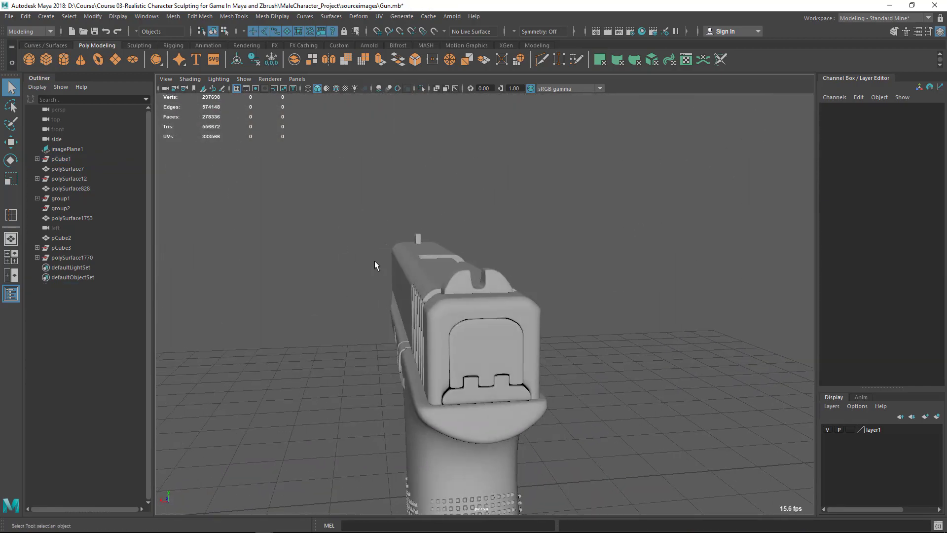
scroll(491, 346, "up", 1)
left_click_drag(492, 346, 508, 338, "alt")
scroll(415, 254, "up", 4)
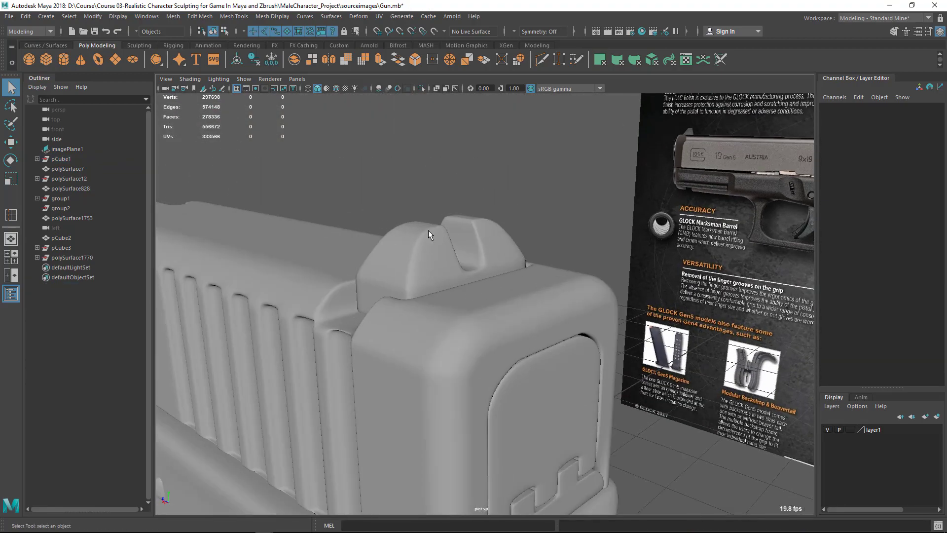
scroll(521, 291, "down", 2)
key("alt+Tab")
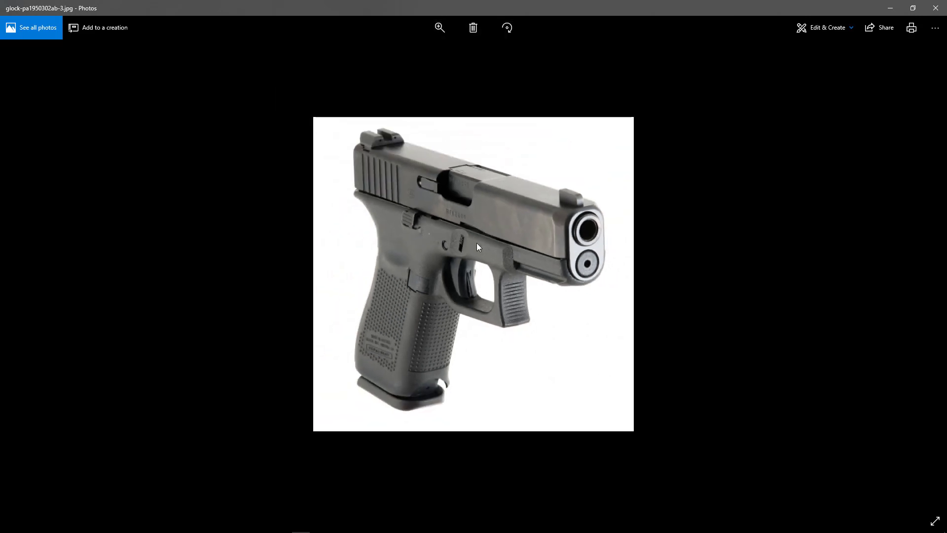
key("Right")
key("Right")
key("Right")
key("Right")
key("Right")
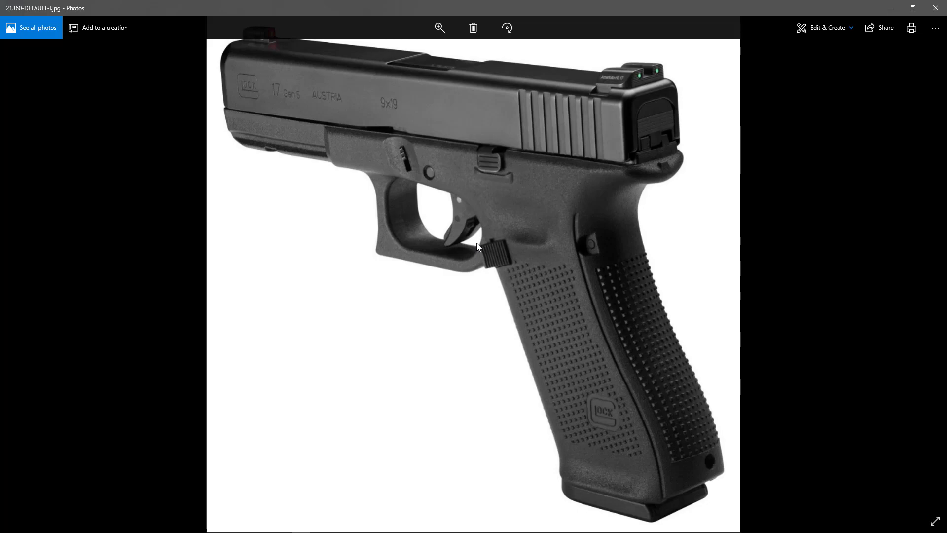
key("alt+Tab")
Step: Display the rear sight unsmoothed and insert an edge loop around the lower part of each post, just above the base ledge
left_click_drag(504, 235, 415, 306, "alt")
left_click(406, 279)
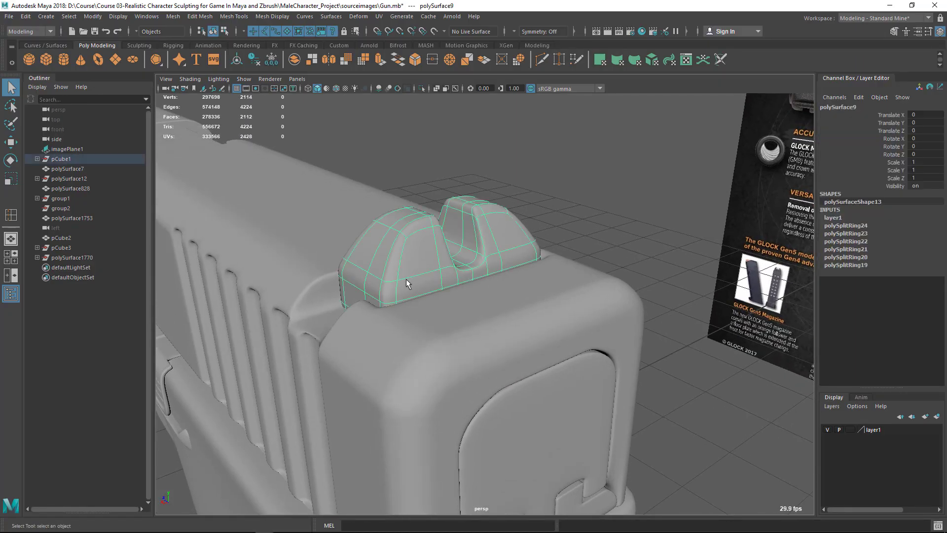
scroll(407, 283, "down", 3)
key("alt+Tab")
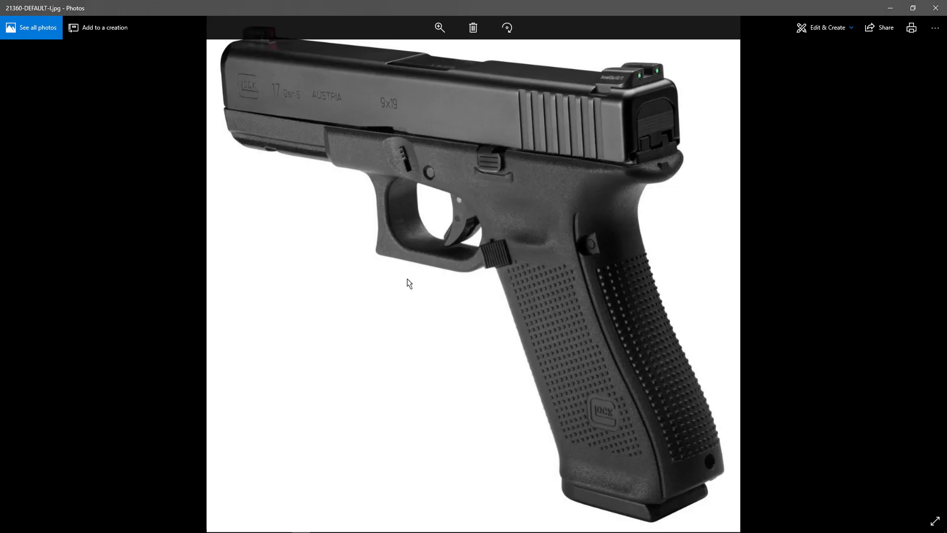
key("alt+Tab")
scroll(427, 250, "up", 3)
key("1")
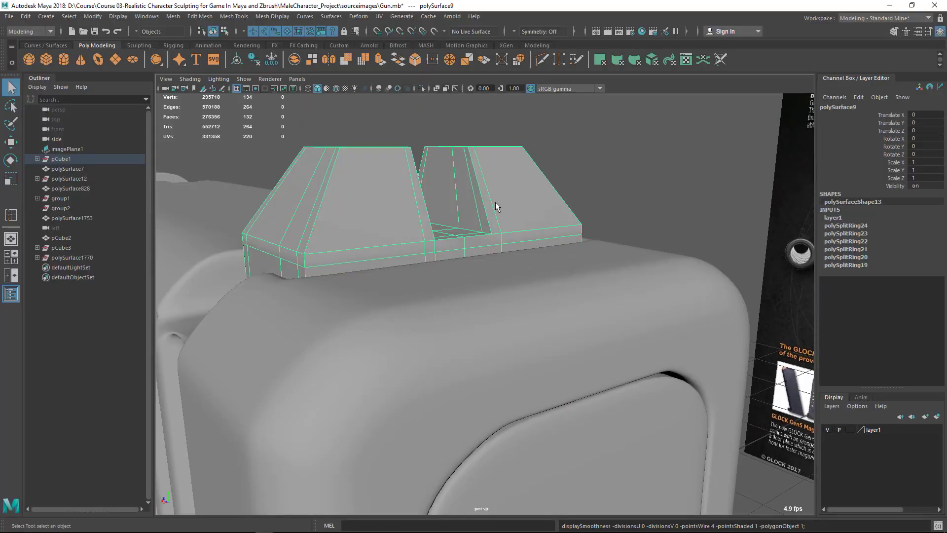
left_click_drag(496, 203, 503, 239, "alt")
right_click_drag(503, 238, 478, 220, "shift")
left_click_drag(478, 219, 423, 218, "alt")
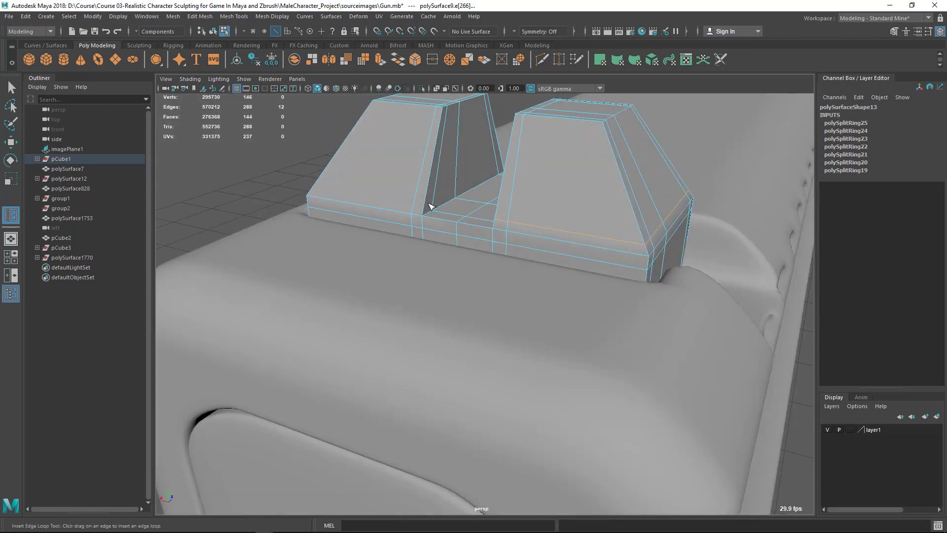
left_click_drag(426, 205, 425, 205)
left_click_drag(425, 205, 528, 217, "alt")
Step: Return to object mode, display the rear sight smoothed, and inspect it together with the whole pistol
key("q")
right_click_drag(345, 171, 358, 159)
right_click_drag(472, 229, 405, 207, "alt")
key("3")
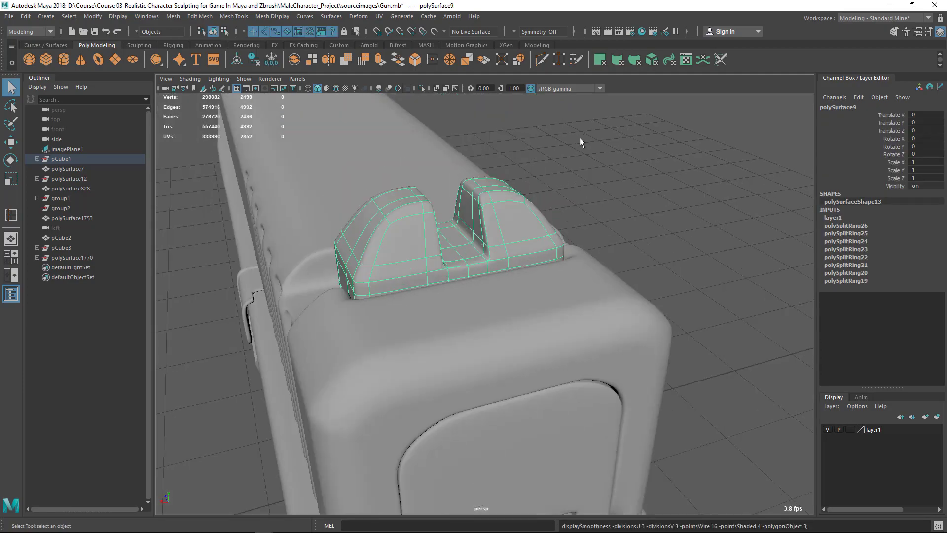
left_click(584, 138)
left_click_drag(640, 207, 457, 187, "alt")
right_click_drag(457, 187, 376, 226, "alt")
left_click_drag(376, 226, 342, 258, "alt")
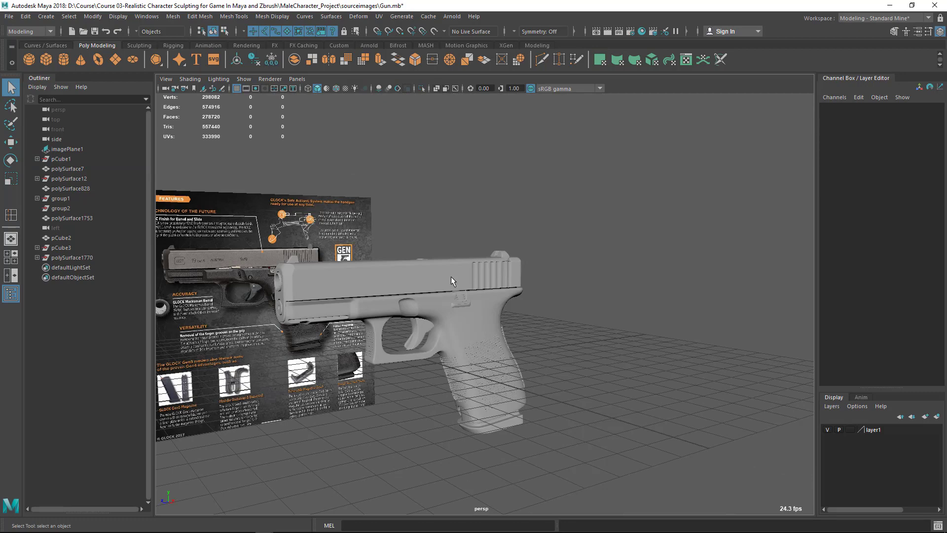
left_click_drag(444, 311, 476, 303, "alt")
Step: Select the pistol's frame mesh, inspect it from the front and side, and show it unsmoothed in the front orthographic view
left_click(520, 371)
left_click(476, 302)
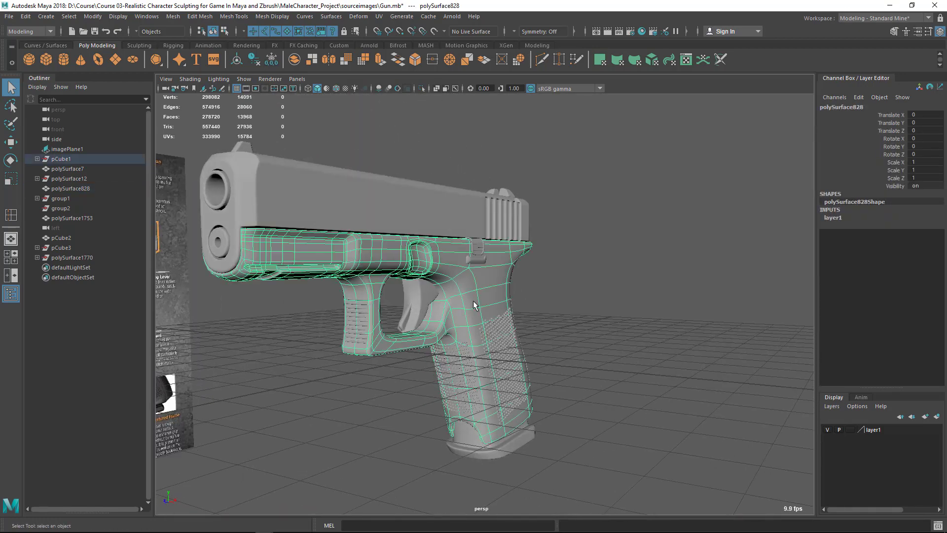
key("f")
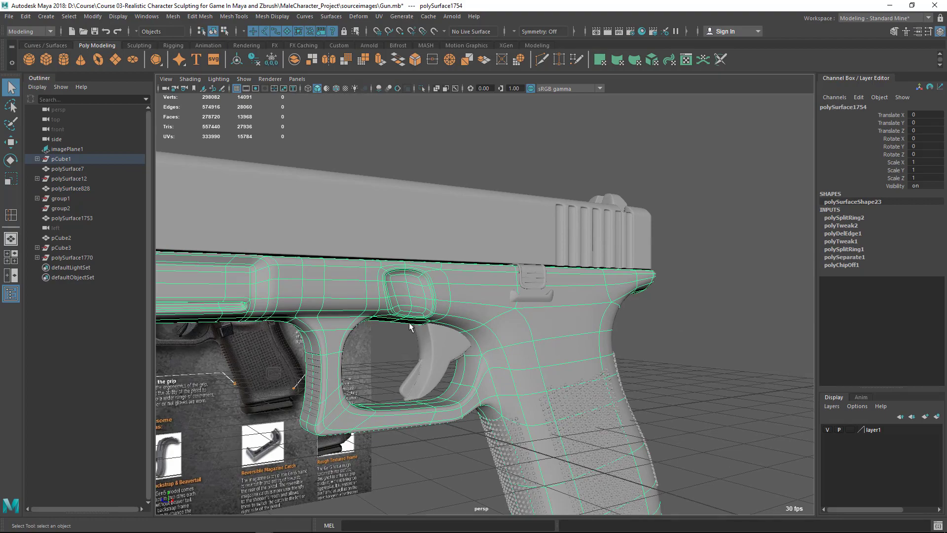
left_click_drag(409, 325, 549, 325, "alt")
left_click_drag(641, 271, 493, 247, "alt")
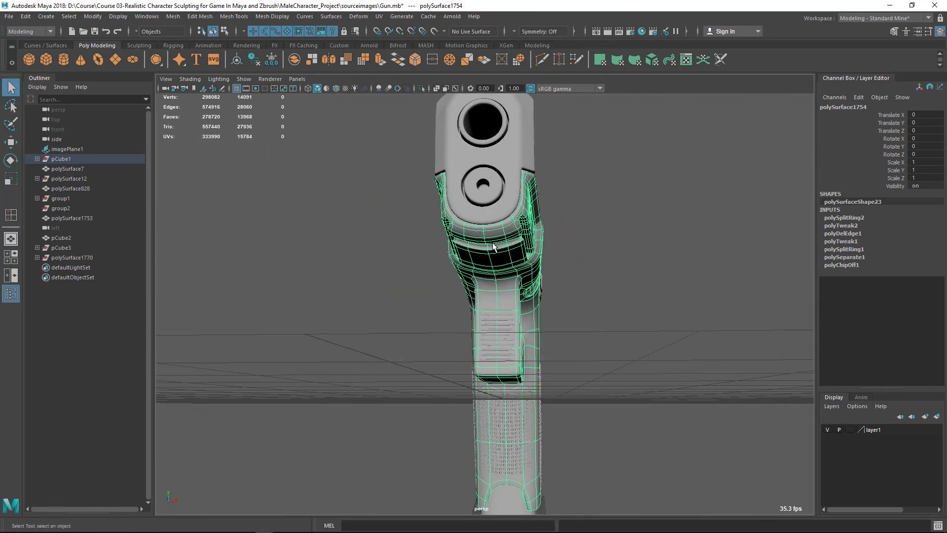
left_click_drag(329, 291, 327, 301, "alt")
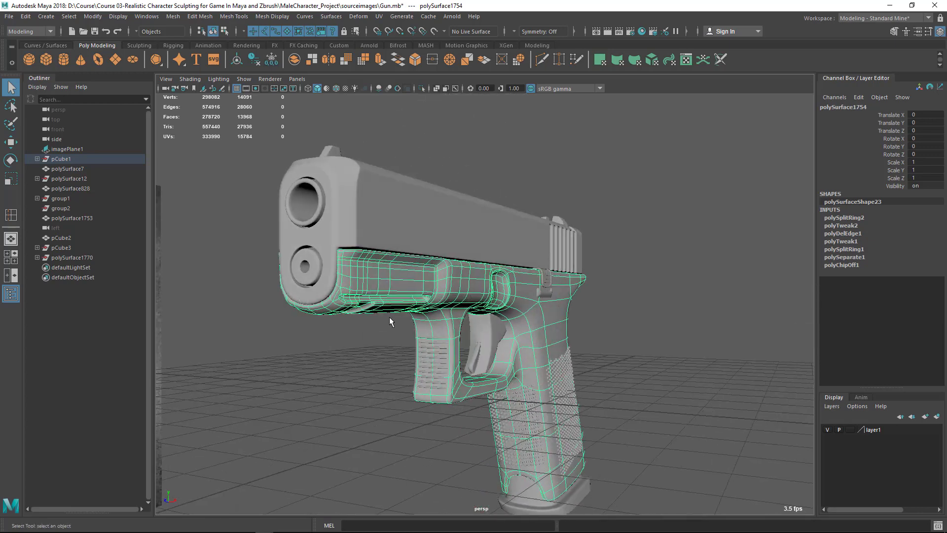
key("space")
left_click_drag(493, 273, 498, 307)
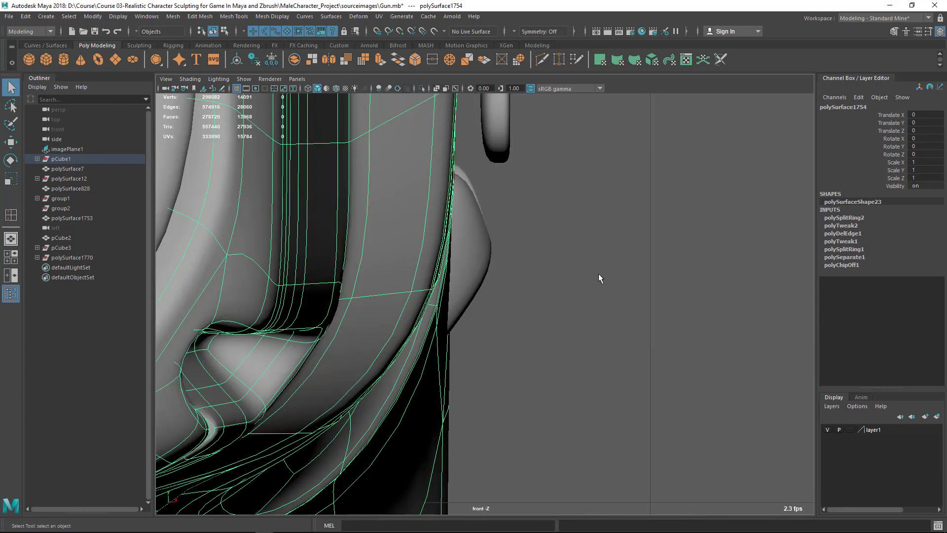
scroll(582, 272, "down", 8)
scroll(500, 291, "down", 1)
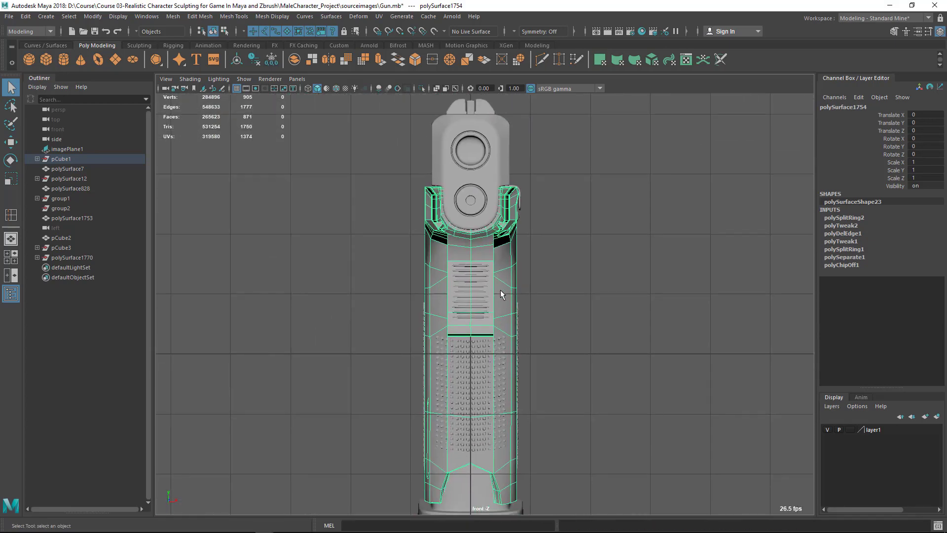
Step: Select all faces on one side of the frame's centre line in the front view and delete that half
middle_click_drag(500, 294, 495, 218, "alt")
right_click_drag(565, 148, 566, 175)
middle_click_drag(538, 179, 538, 194, "alt")
left_click_drag(336, 169, 466, 509)
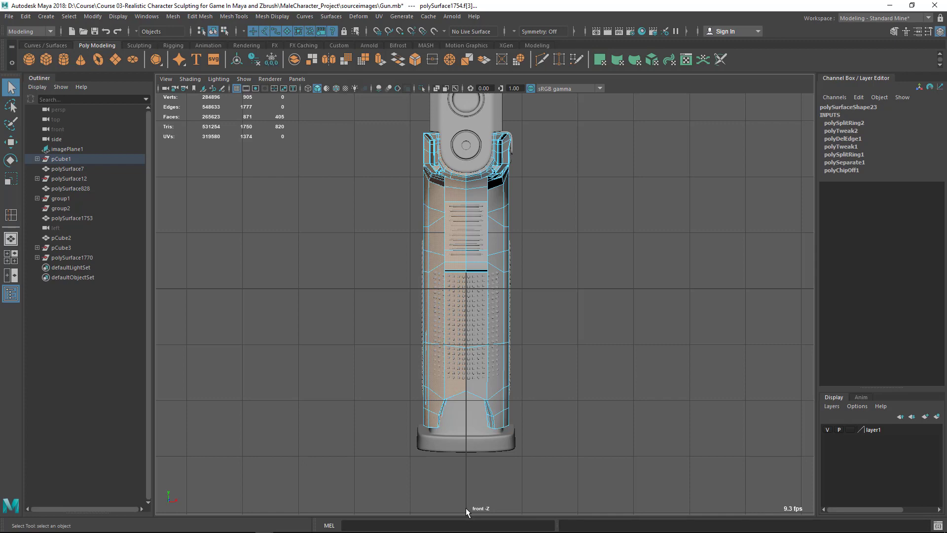
key("Delete")
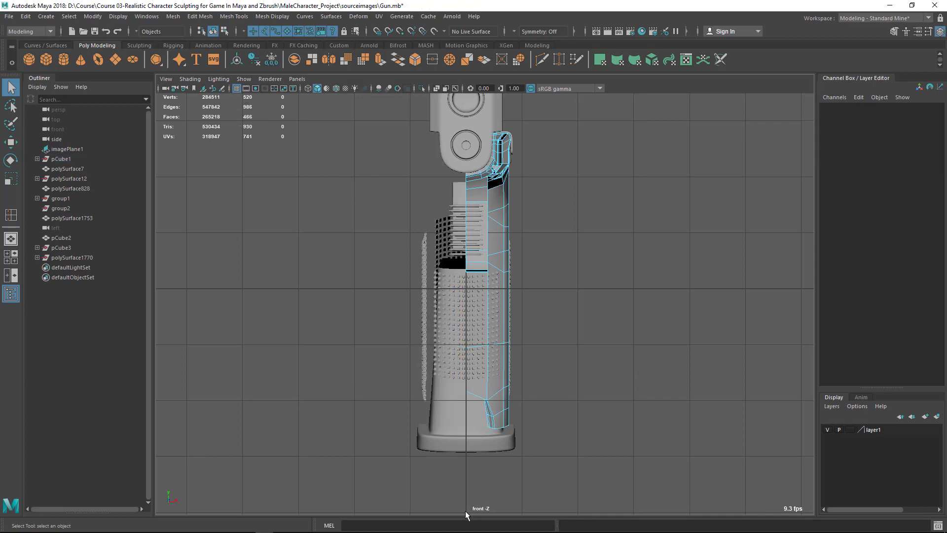
Step: Check the remaining frame half from behind in perspective, then isolate it in object mode in the front view
scroll(603, 391, "up", 2)
key("space")
left_click_drag(587, 320, 442, 232)
middle_click_drag(487, 286, 479, 249, "alt")
left_click_drag(478, 253, 501, 256, "alt")
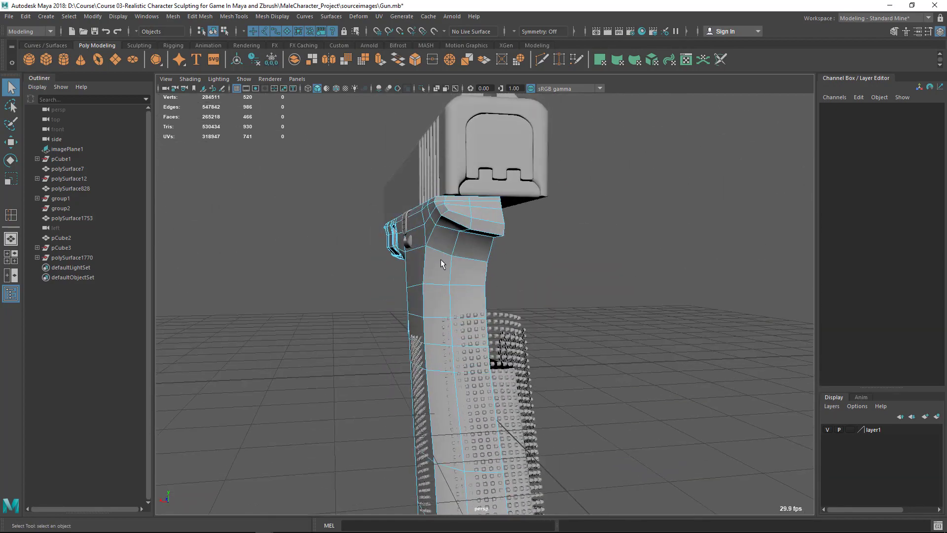
left_click_drag(441, 264, 493, 272, "alt")
key("space")
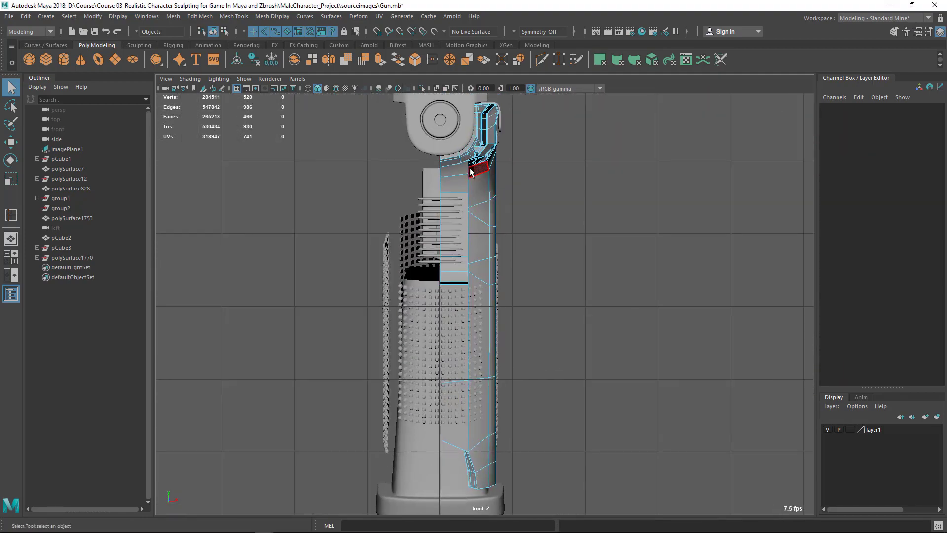
left_click(470, 171)
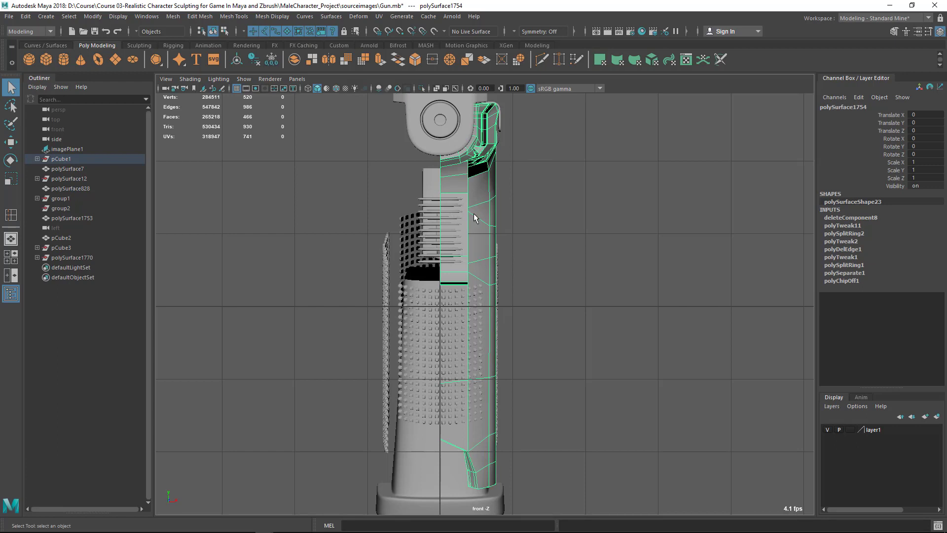
key("ctrl+1")
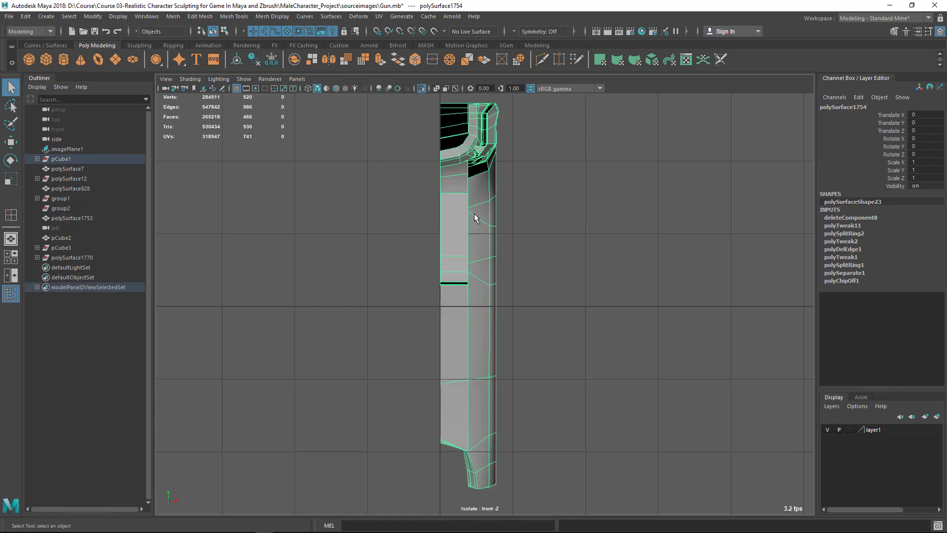
Step: Examine the isolated frame half's open centre border up close along its full height against the grid's centre line
middle_click_drag(431, 167, 427, 187, "alt")
right_click_drag(427, 186, 474, 222, "alt")
middle_click_drag(440, 213, 449, 236, "alt")
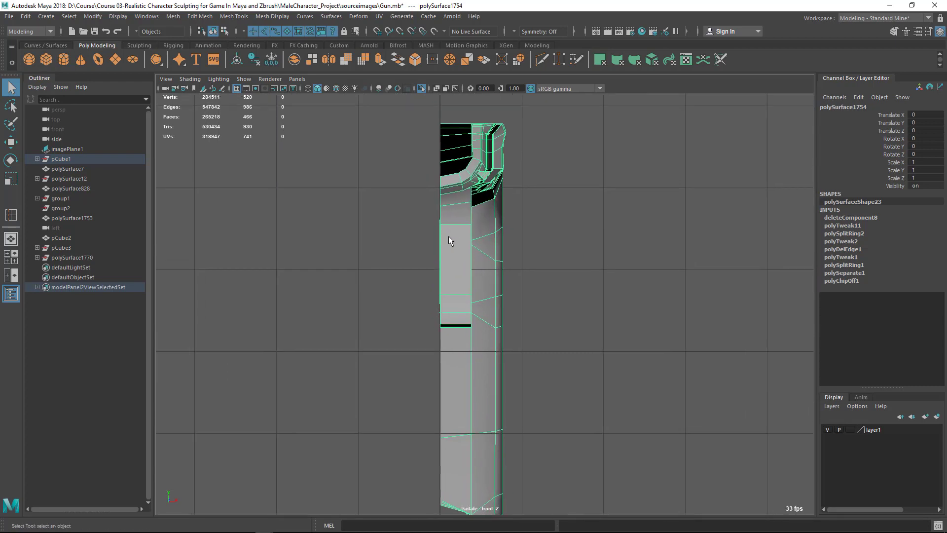
right_click_drag(355, 239, 376, 207, "alt")
middle_click_drag(377, 207, 392, 260, "alt")
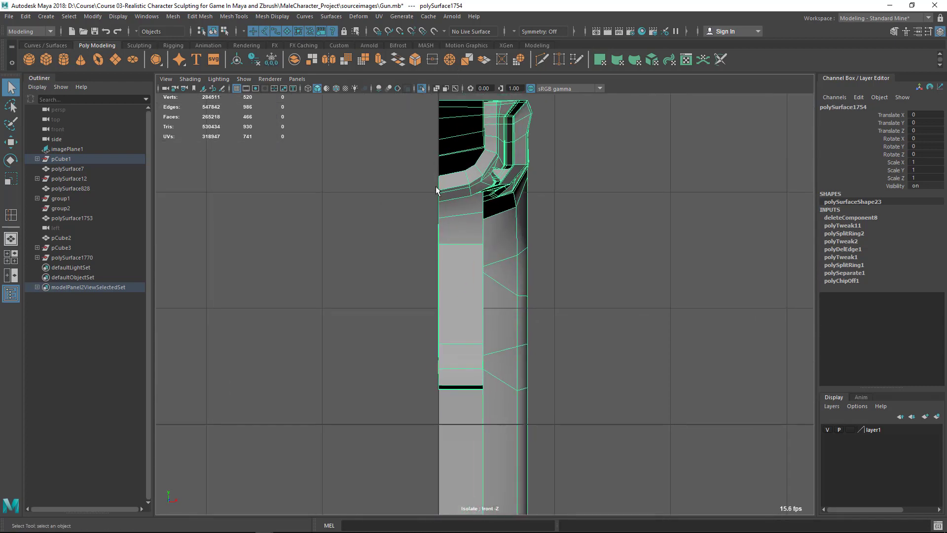
right_click_drag(433, 324, 442, 241, "alt")
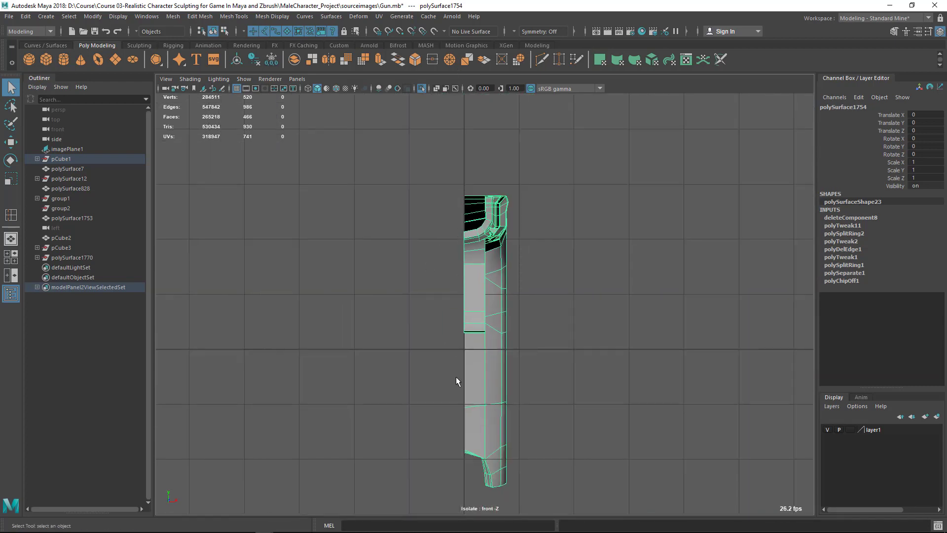
right_click_drag(433, 377, 544, 397, "alt")
middle_click_drag(477, 508, 492, 414, "alt")
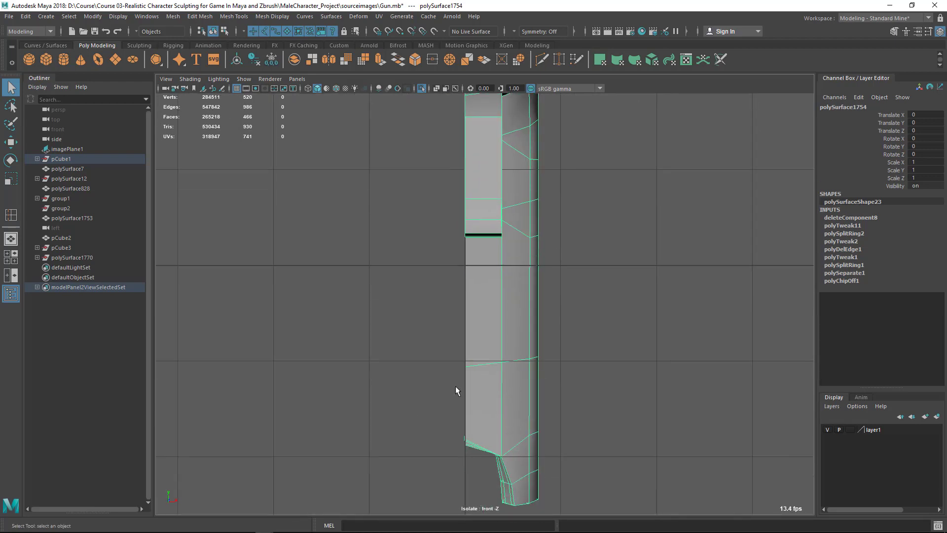
middle_click_drag(456, 387, 467, 298, "alt")
right_click_drag(451, 199, 561, 486, "alt")
middle_click_drag(560, 486, 570, 315, "alt")
right_click_drag(424, 207, 503, 240, "alt")
middle_click_drag(418, 144, 423, 251, "alt")
right_click_drag(422, 251, 481, 268, "alt")
middle_click_drag(469, 354, 488, 381, "alt")
right_click_drag(488, 381, 514, 385, "alt")
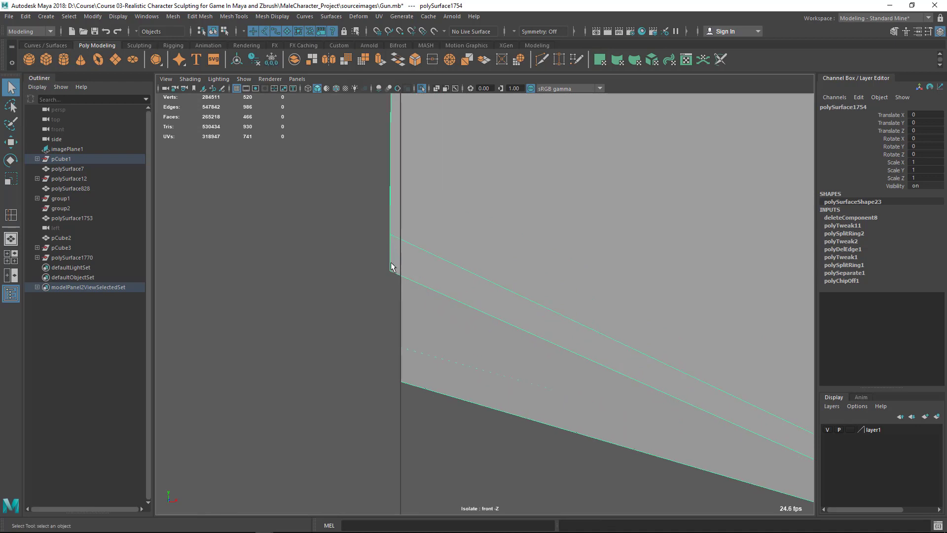
middle_click_drag(428, 323, 429, 311, "alt")
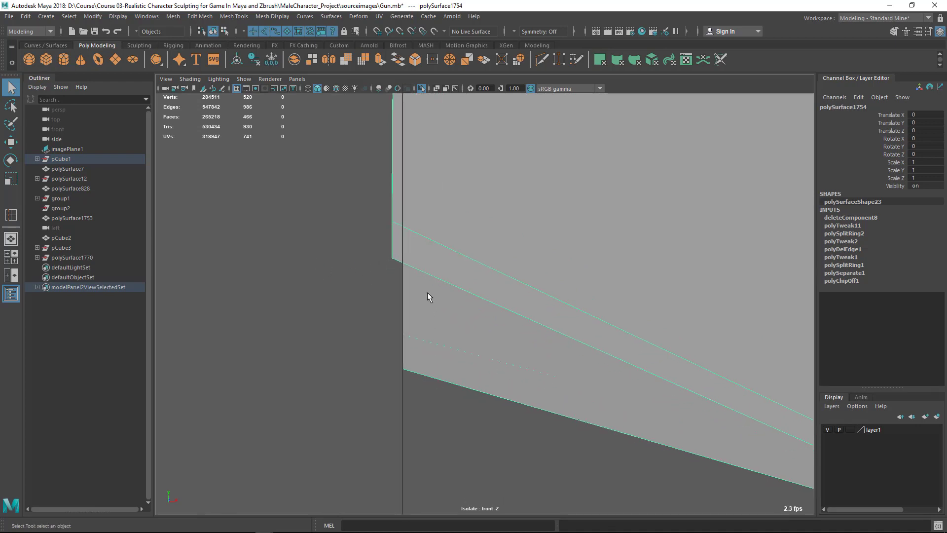
right_click_drag(504, 237, 406, 187, "alt")
middle_click_drag(406, 187, 421, 287, "alt")
right_click_drag(421, 287, 627, 316, "alt")
middle_click_drag(510, 251, 417, 147, "alt")
middle_click_drag(378, 302, 386, 255, "alt")
Step: Select all the vertices along the frame half's open centre border and activate the Move tool
right_click_drag(436, 211, 368, 203)
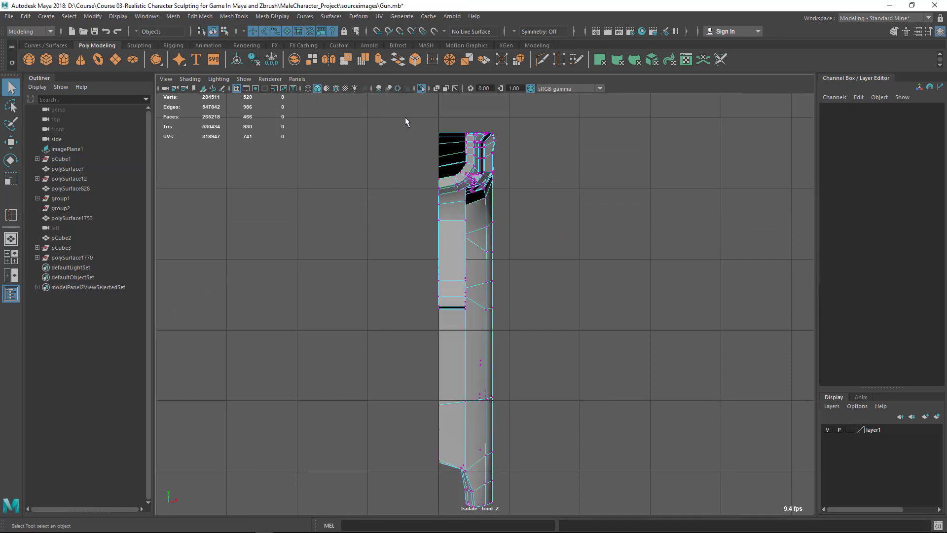
left_click_drag(406, 109, 449, 481)
key("space")
left_click_drag(579, 292, 487, 291)
key("space")
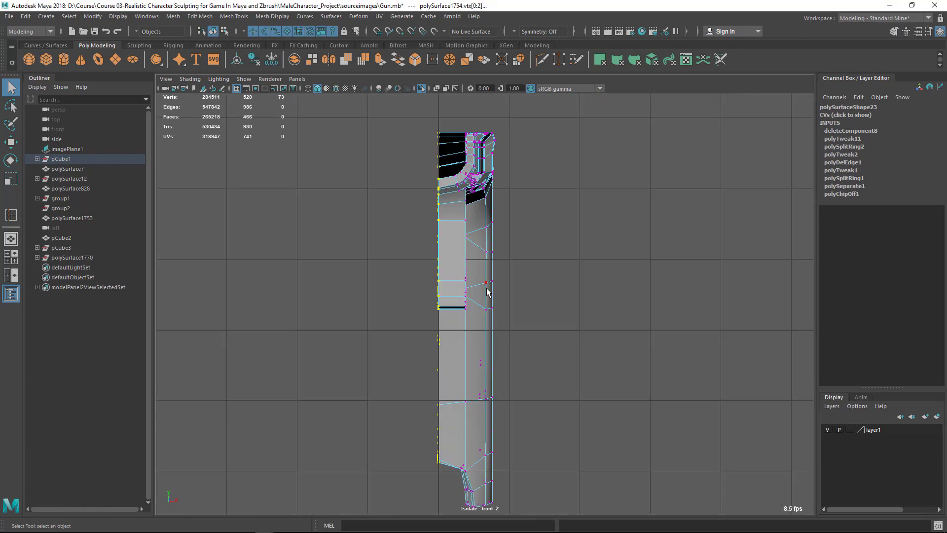
key("w")
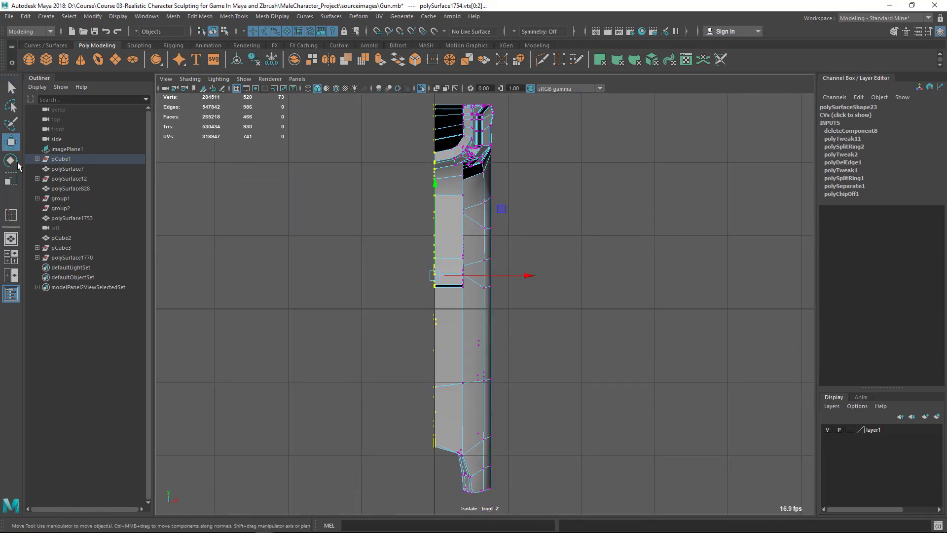
Step: Open the Move tool's snap settings and disable Retain component spacing
double_click(11, 142)
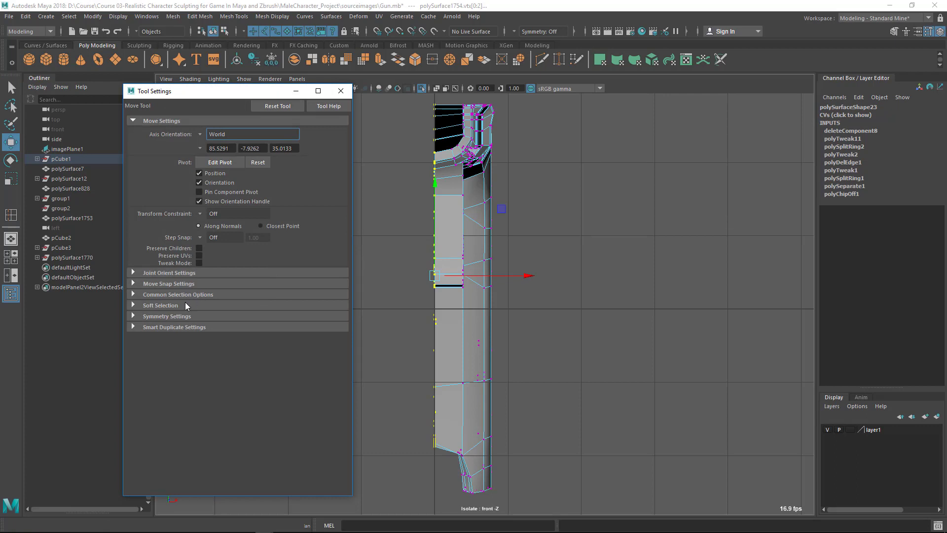
left_click(153, 284)
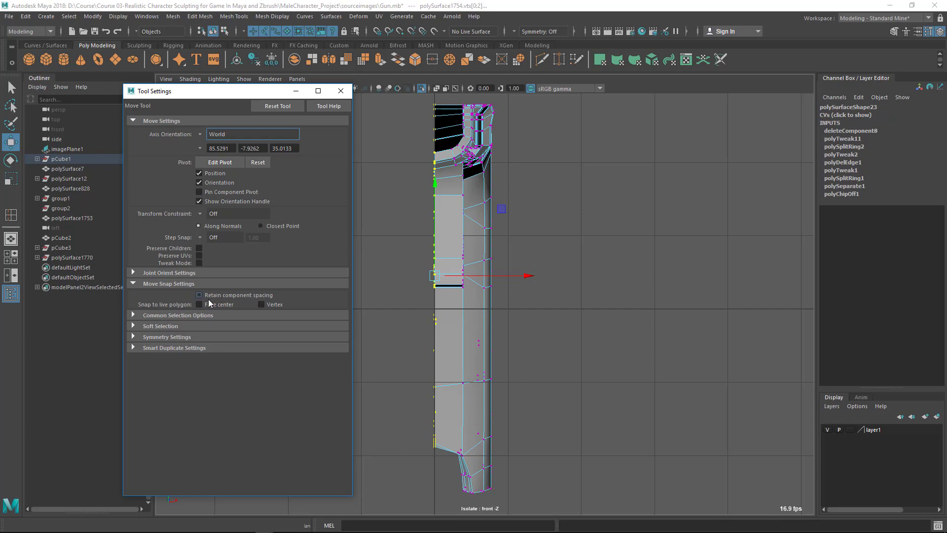
middle_click_drag(585, 235, 615, 235, "alt")
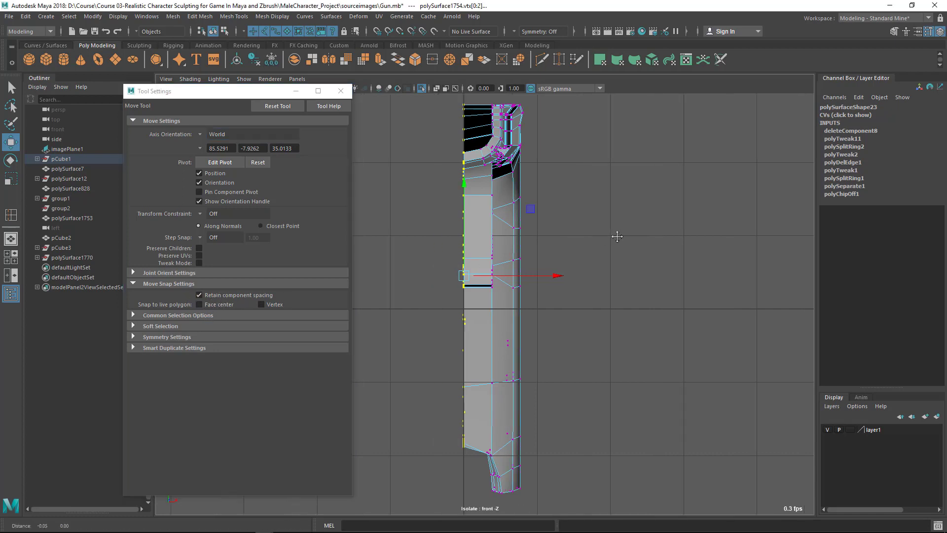
right_click_drag(615, 235, 610, 260, "alt")
middle_click_drag(609, 260, 605, 302, "alt")
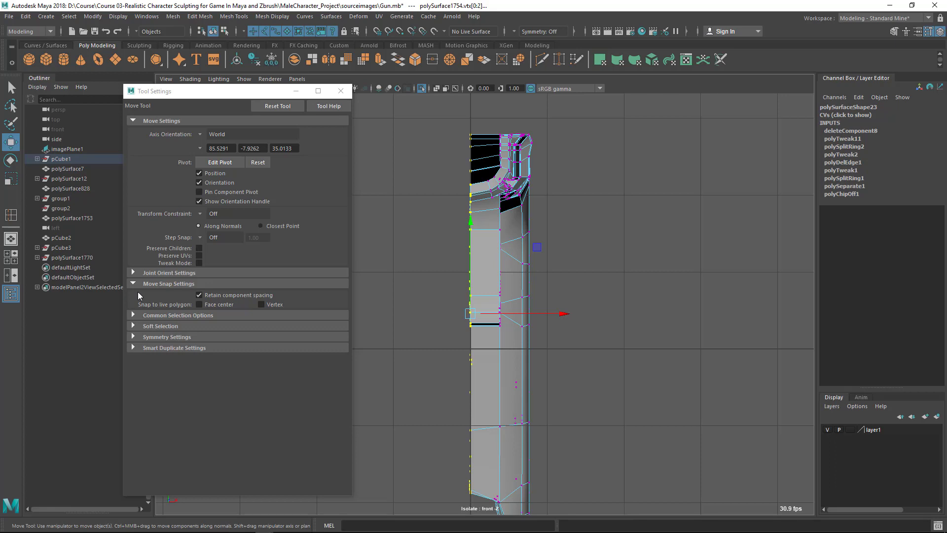
left_click(209, 296)
middle_click_drag(579, 282, 605, 262, "alt")
right_click_drag(604, 261, 773, 322, "alt")
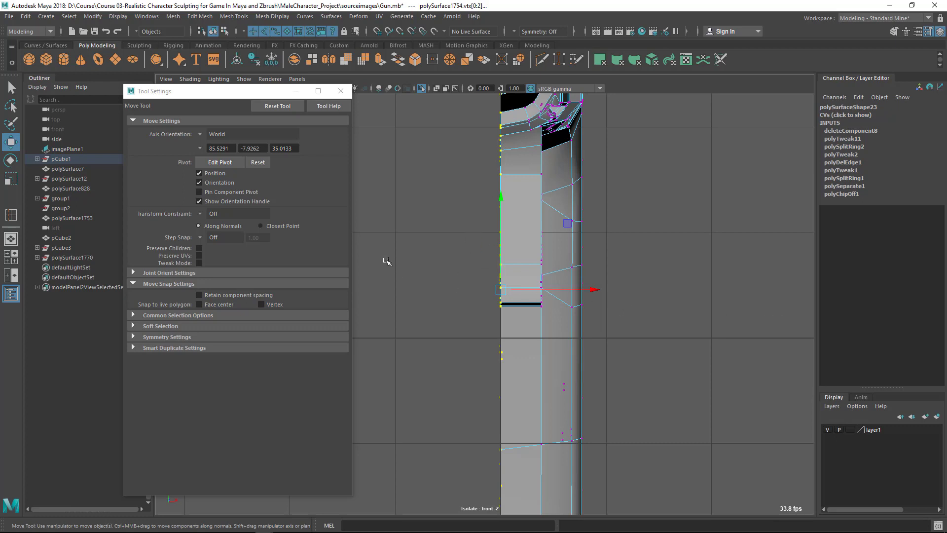
middle_click_drag(444, 278, 465, 288, "alt")
middle_click_drag(486, 347, 483, 349, "alt")
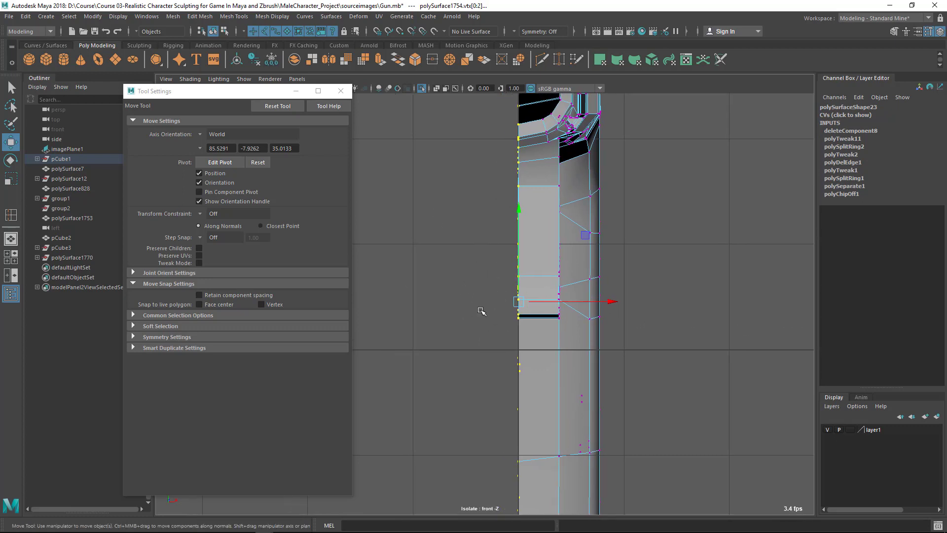
Step: Try to shift the centre border vertices sideways along X with Retain component spacing enabled
left_click(199, 295)
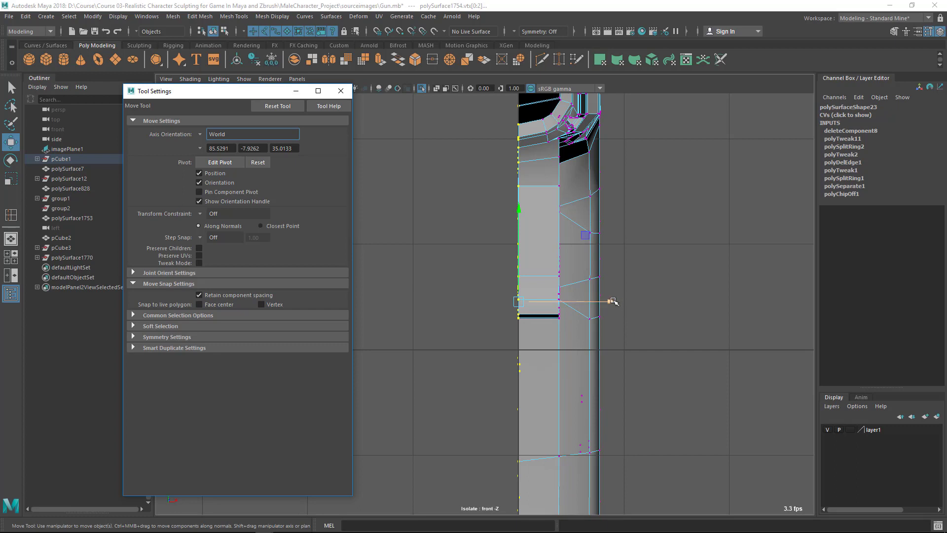
left_click_drag(611, 301, 567, 306)
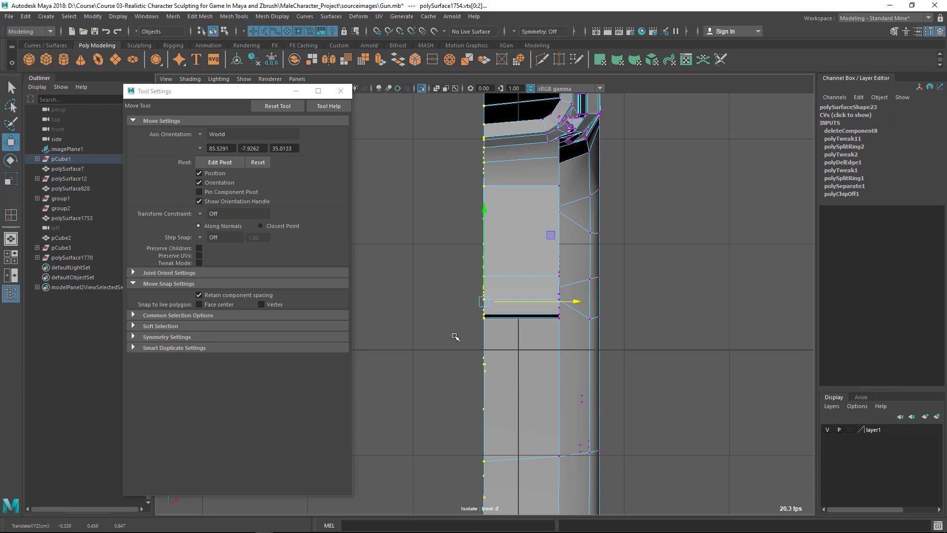
middle_click_drag(455, 338, 447, 362)
middle_click_drag(567, 400, 522, 333, "alt")
scroll(523, 333, "up", 1)
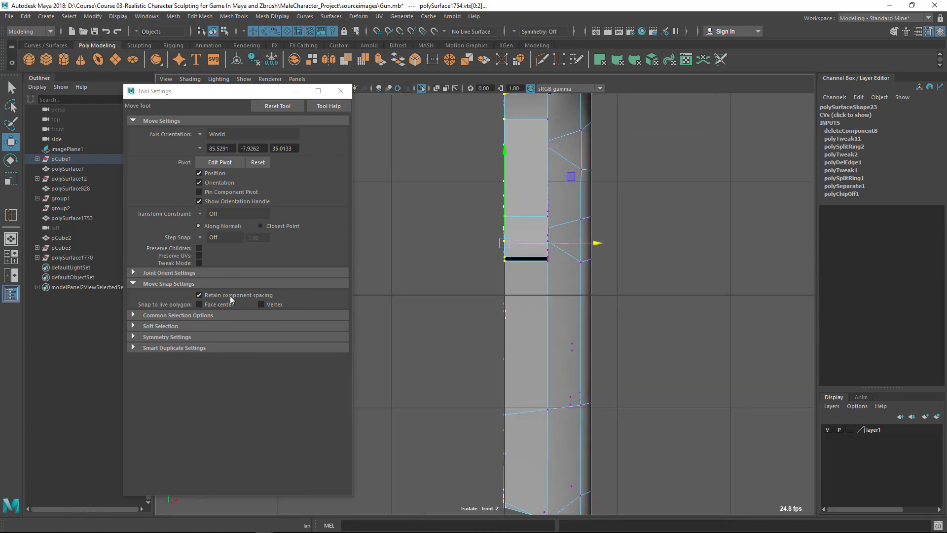
Step: Disable Retain component spacing, enable grid snapping, and snap the centre border vertices along X onto the grid's centre line
left_click(217, 297)
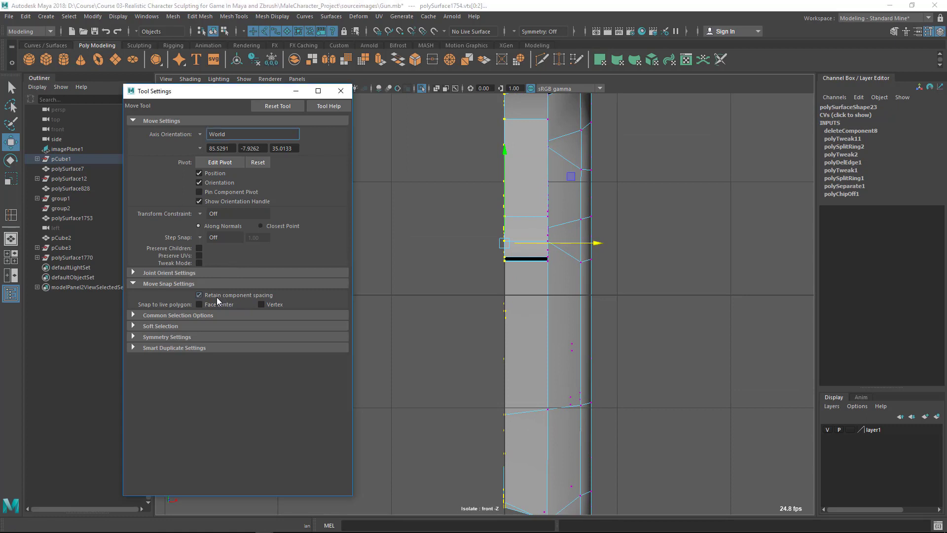
middle_click_drag(625, 278, 618, 321, "alt")
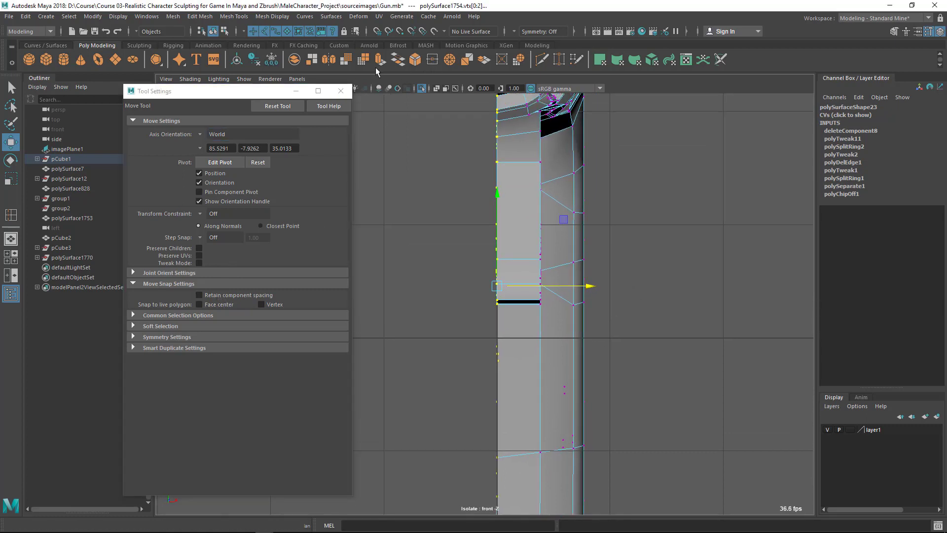
left_click(377, 31)
scroll(556, 327, "up", 2)
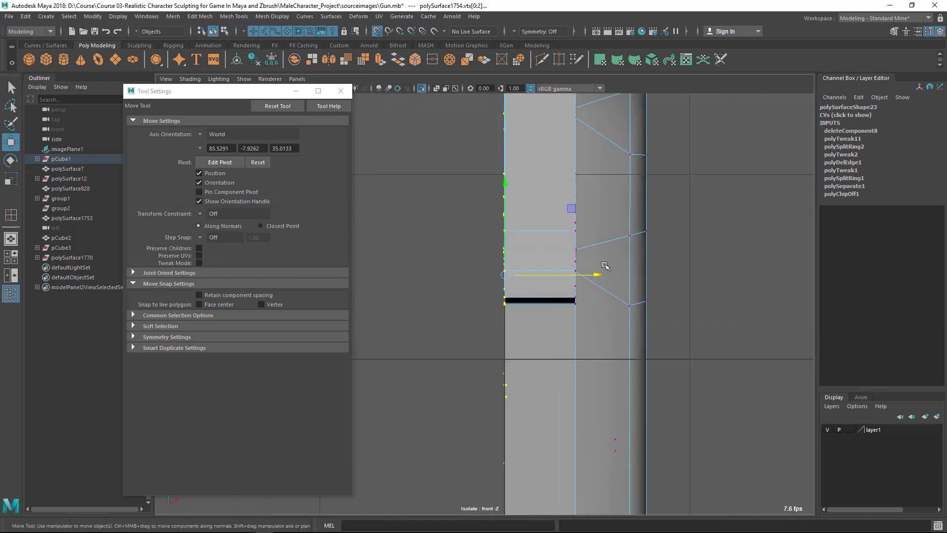
scroll(493, 304, "down", 2)
scroll(489, 361, "up", 2)
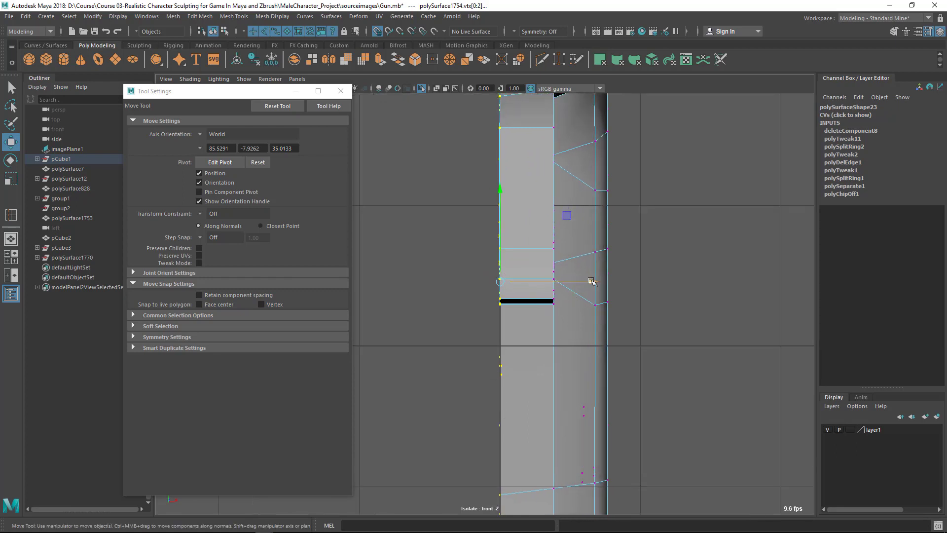
left_click(592, 281)
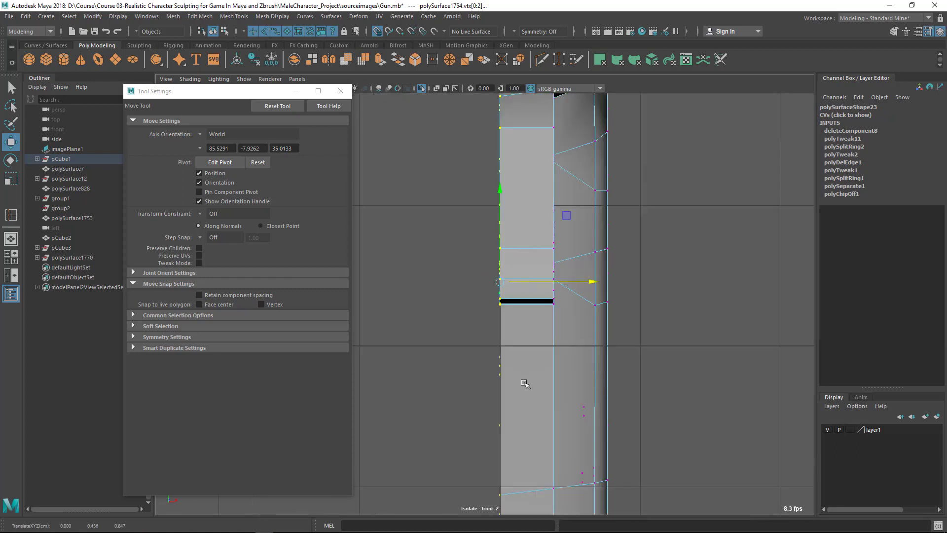
Step: Examine the snapped centre border vertices up close along the lower part of the frame for alignment with the centre line
middle_click_drag(513, 427, 537, 228, "alt")
scroll(493, 212, "up", 3)
middle_click_drag(604, 494, 514, 322, "alt")
scroll(514, 321, "up", 3)
middle_click_drag(491, 262, 544, 338, "alt")
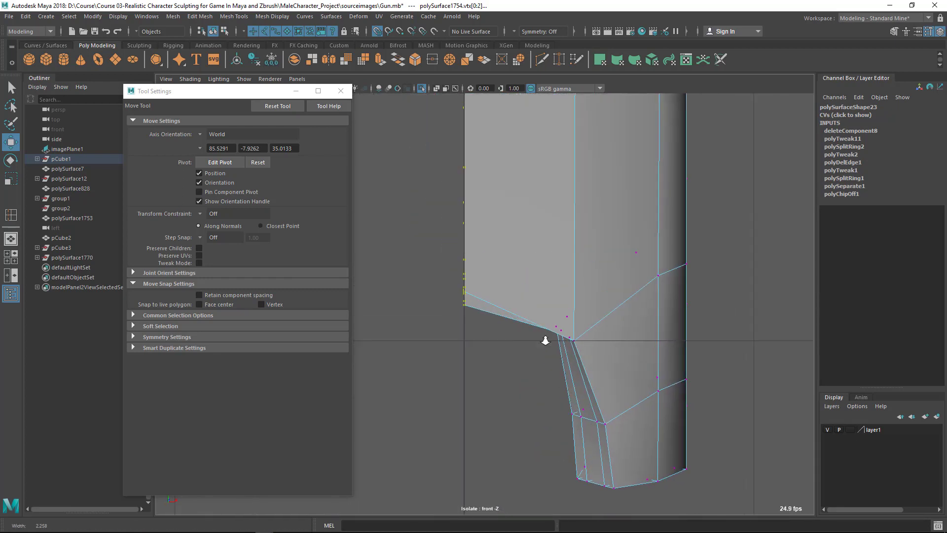
scroll(543, 338, "up", 3)
middle_click_drag(607, 353, 647, 374, "alt")
scroll(552, 338, "up", 4)
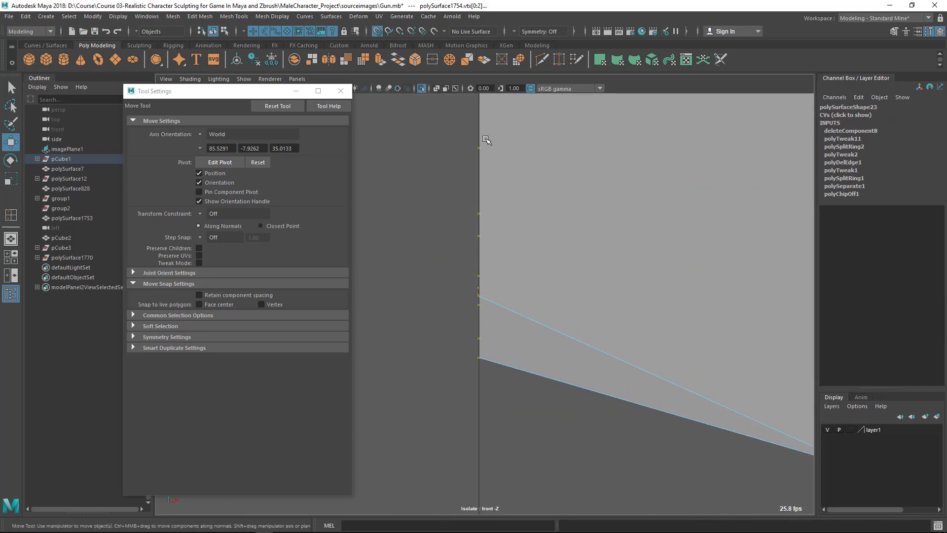
scroll(454, 357, "down", 5)
scroll(498, 397, "up", 3)
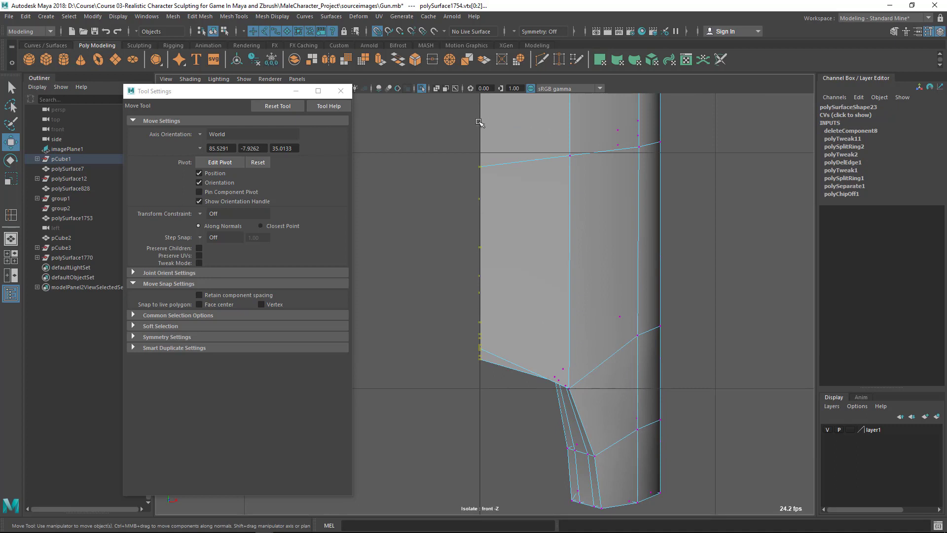
Step: Close the Move tool's settings and return the frame half to object mode with the Select tool active
left_click(340, 91)
scroll(454, 277, "down", 4)
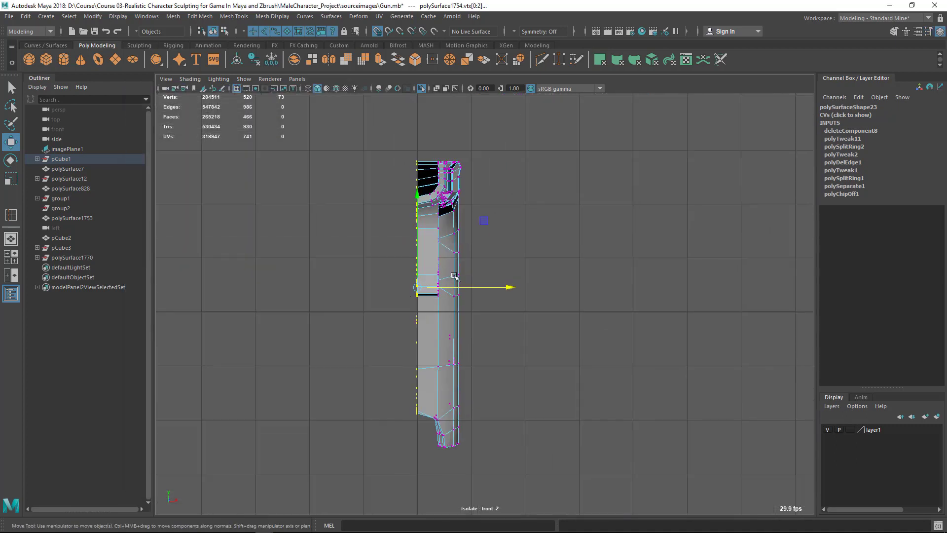
key("q")
scroll(414, 254, "up", 3)
key("F8")
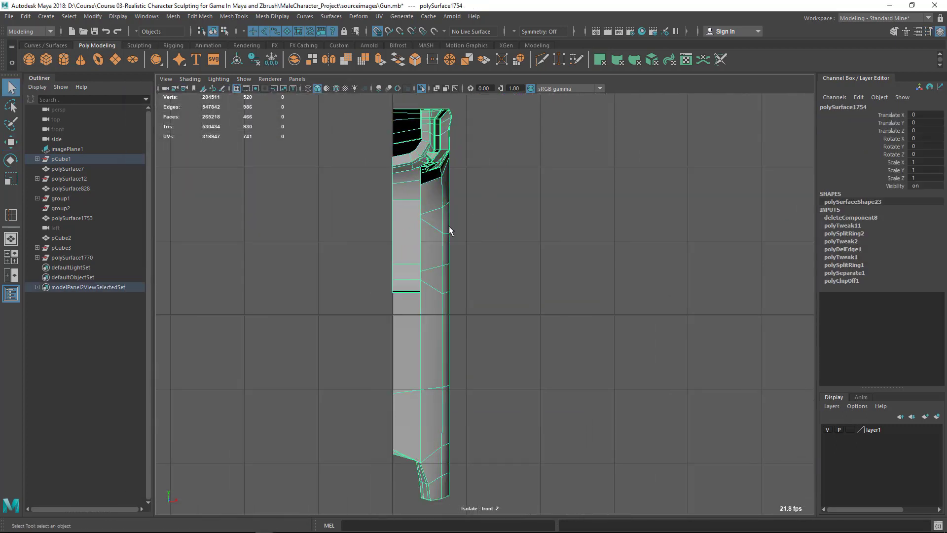
middle_click_drag(457, 246, 505, 225, "alt")
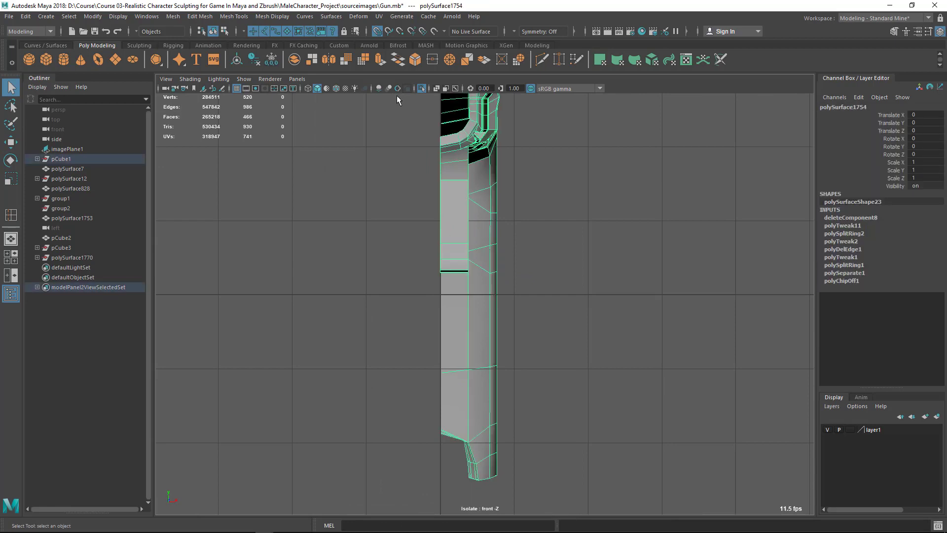
Step: Mirror the frame half across the world X axis and inspect the merged geometry around the front opening
left_click(173, 16)
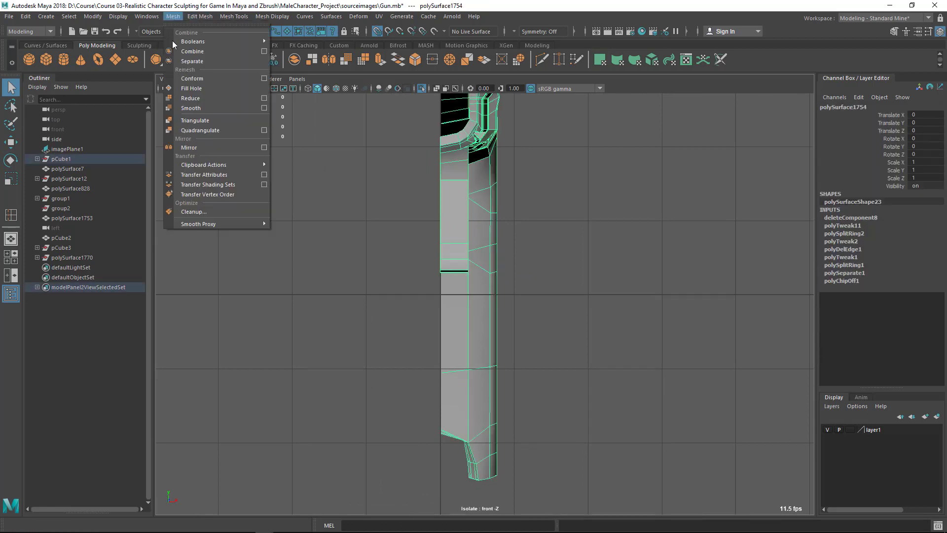
left_click(188, 147)
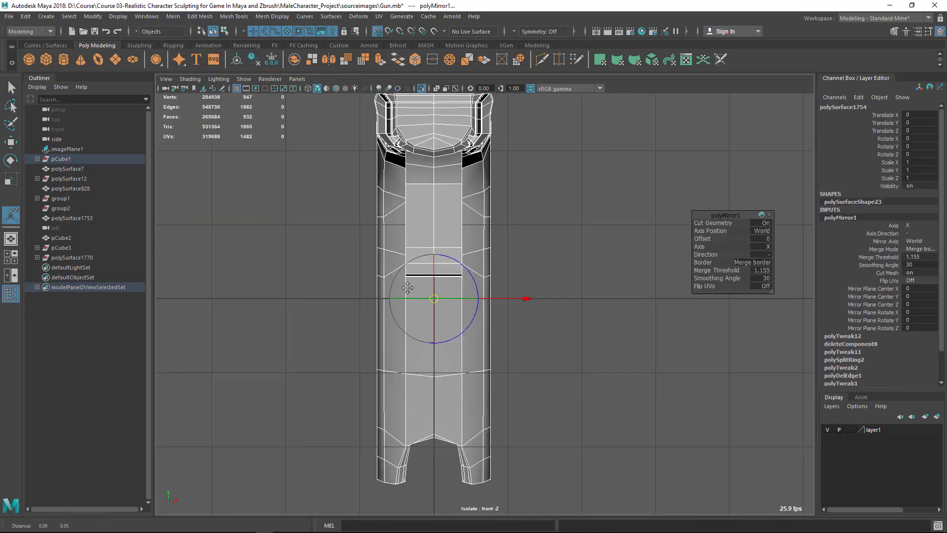
middle_click_drag(408, 287, 392, 307, "alt")
key("space")
mouse_move(553, 306)
left_mouse_down()
mouse_move(548, 203)
mouse_move(448, 218)
mouse_move(466, 243)
mouse_move(520, 262)
left_mouse_up()
right_click_drag(521, 261, 535, 251, "alt")
mouse_move(535, 251)
middle_mouse_down("alt")
mouse_move(466, 205)
mouse_move(536, 241)
middle_mouse_up("alt")
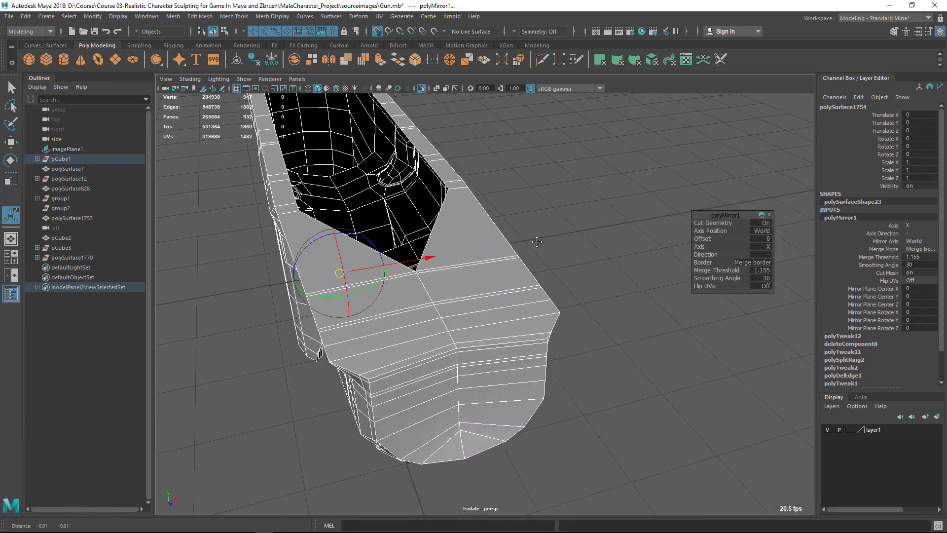
left_click_drag(524, 256, 488, 323, "alt")
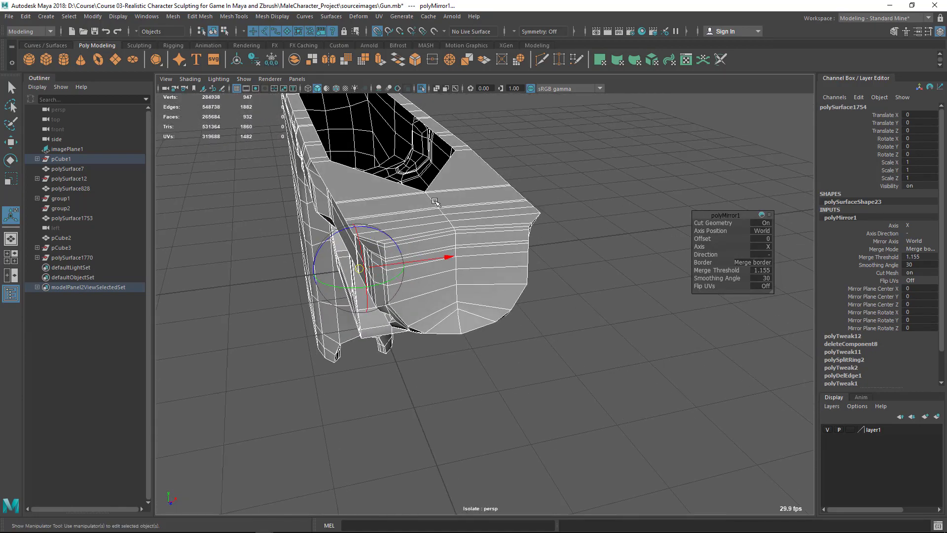
right_click_drag(435, 201, 448, 208, "alt")
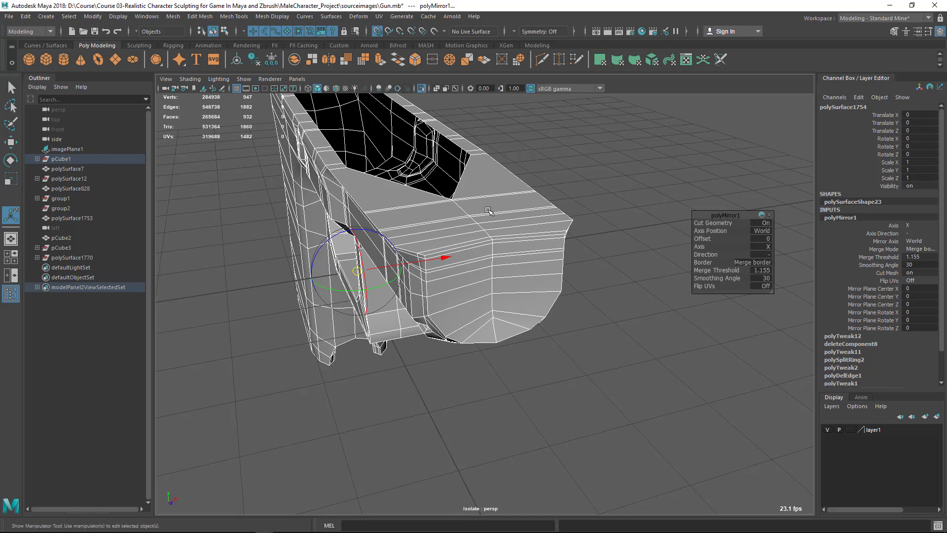
Step: Set the mirror's Merge Threshold to 0.001 and return to the Select tool
left_click(761, 270)
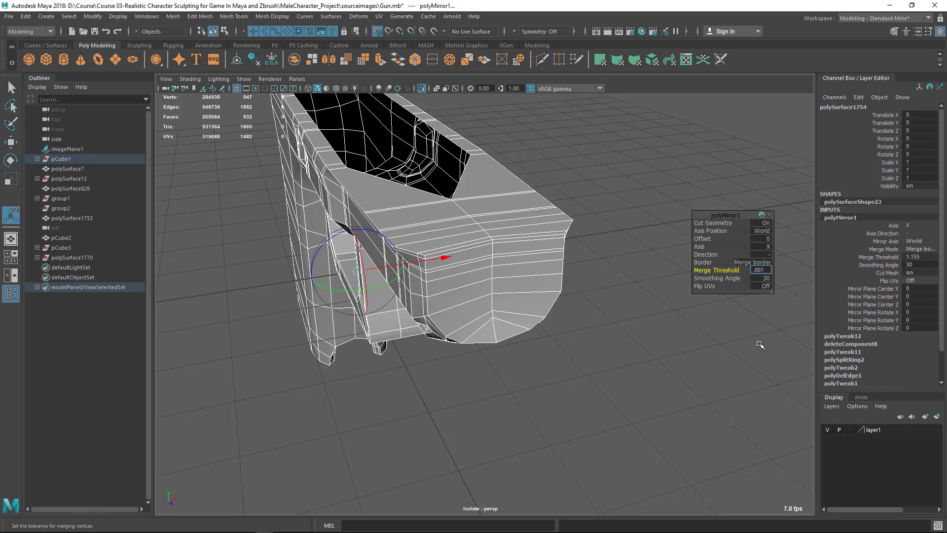
type(".001")
key("Return")
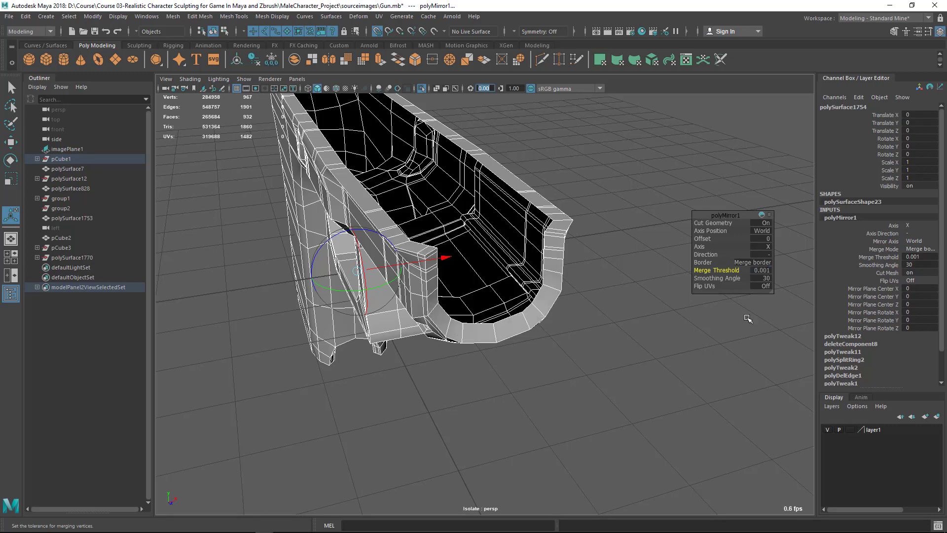
left_click_drag(625, 167, 631, 178, "alt")
key("q")
Step: Return the mirrored frame to object mode, display it in smooth preview and clear the selection
mouse_move(464, 326)
left_mouse_down("alt")
mouse_move(457, 345)
mouse_move(510, 194)
mouse_move(463, 326)
left_mouse_up("alt")
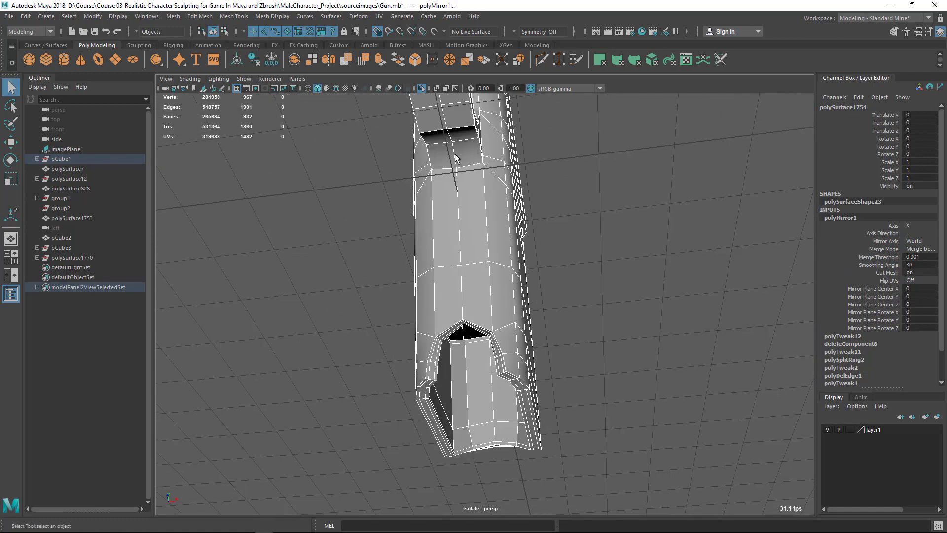
right_click_drag(454, 162, 514, 230)
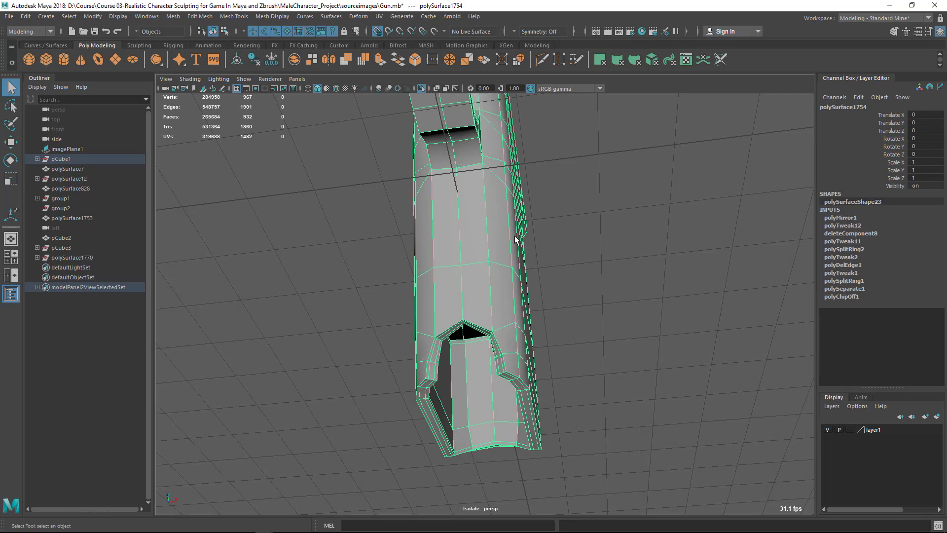
left_click(623, 260)
Step: Examine the smoothed frame from all around, checking the centre seam along the grip, trigger guard and front rail
left_click_drag(611, 261, 641, 296, "alt")
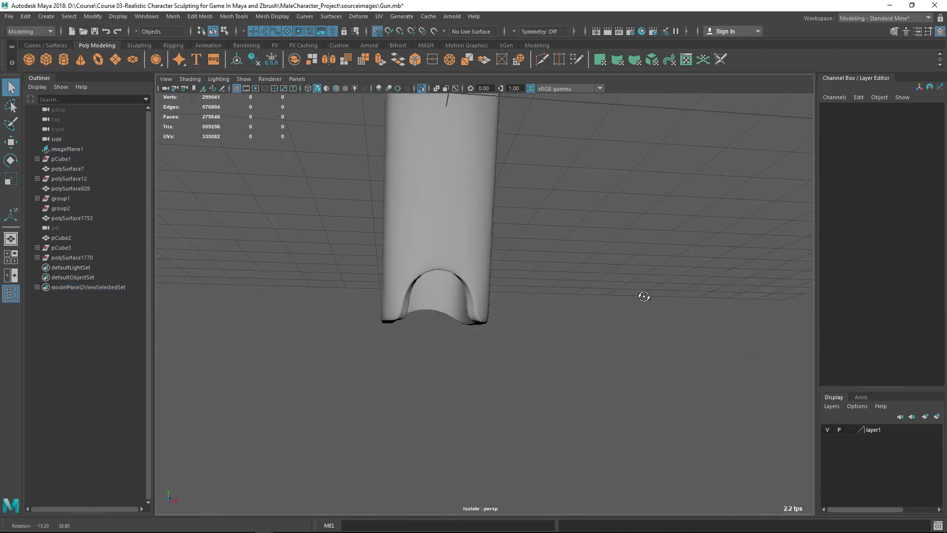
middle_click_drag(641, 296, 627, 467, "alt")
right_click_drag(627, 467, 548, 341, "alt")
left_click_drag(548, 341, 483, 431, "alt")
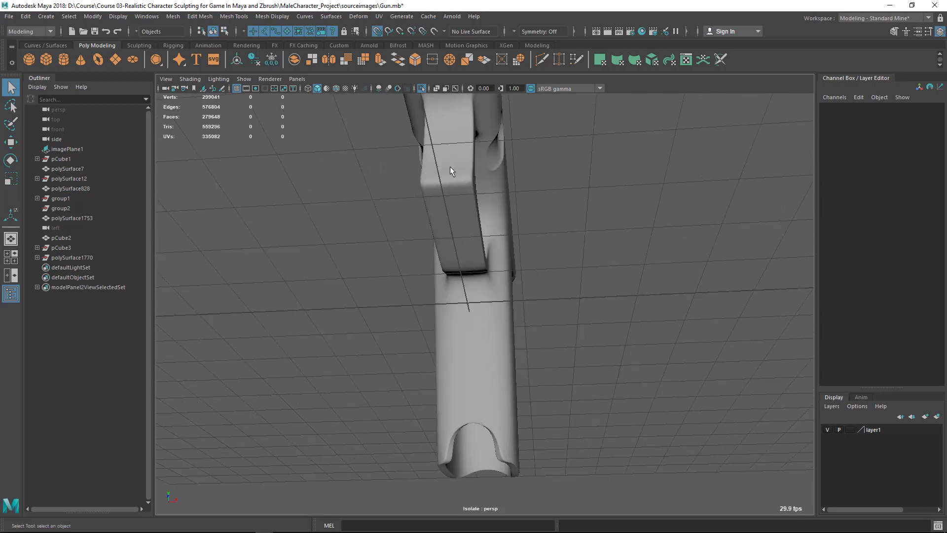
middle_click_drag(452, 131, 461, 260, "alt")
left_click_drag(461, 259, 488, 280, "alt")
left_click_drag(485, 199, 425, 273, "alt")
middle_click_drag(424, 272, 508, 203, "alt")
left_click_drag(509, 202, 446, 160, "alt")
left_click_drag(508, 267, 561, 394, "alt")
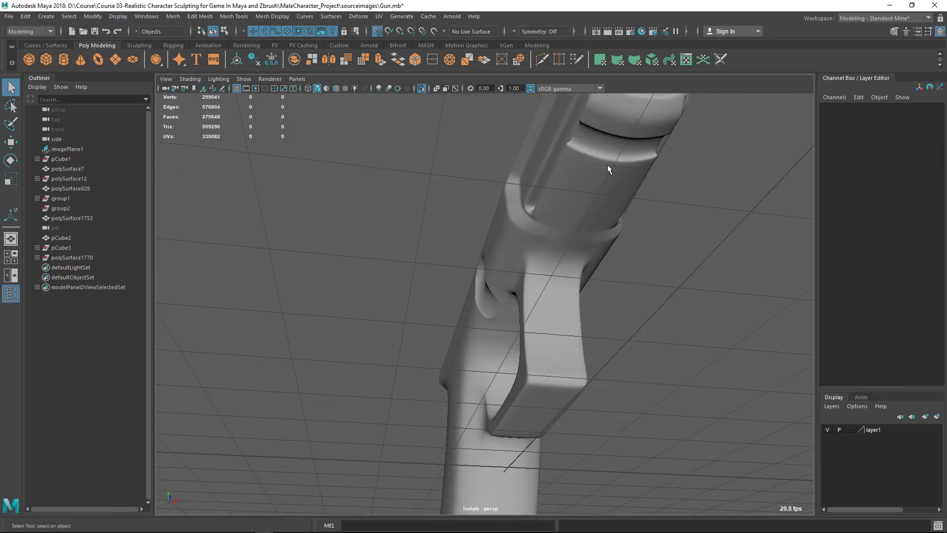
left_click_drag(643, 105, 535, 120, "alt")
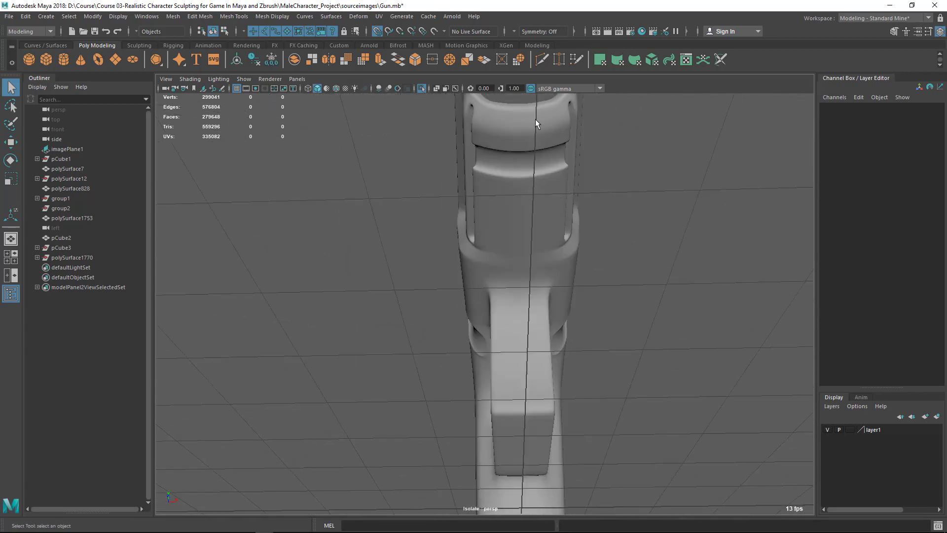
left_click_drag(563, 302, 477, 252, "alt")
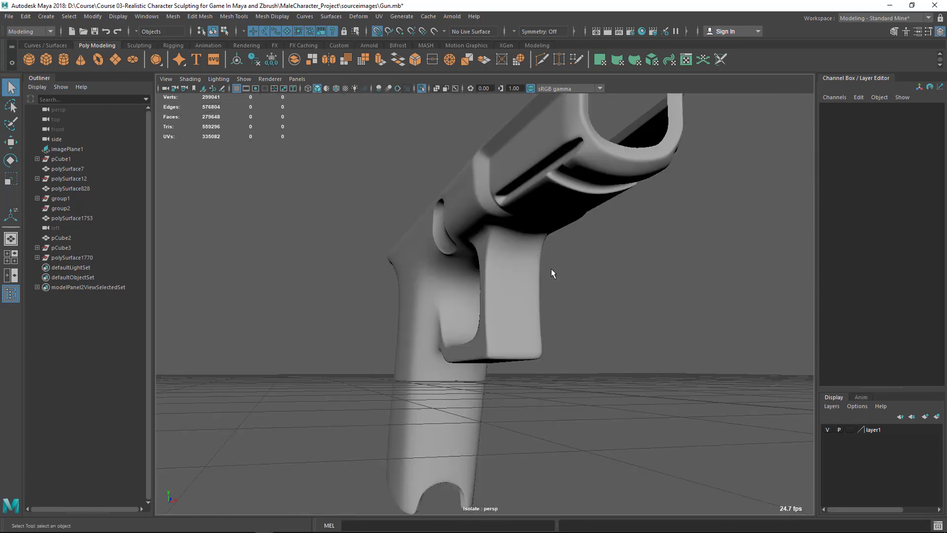
left_click_drag(551, 271, 501, 223, "alt")
left_click_drag(552, 352, 476, 315, "alt")
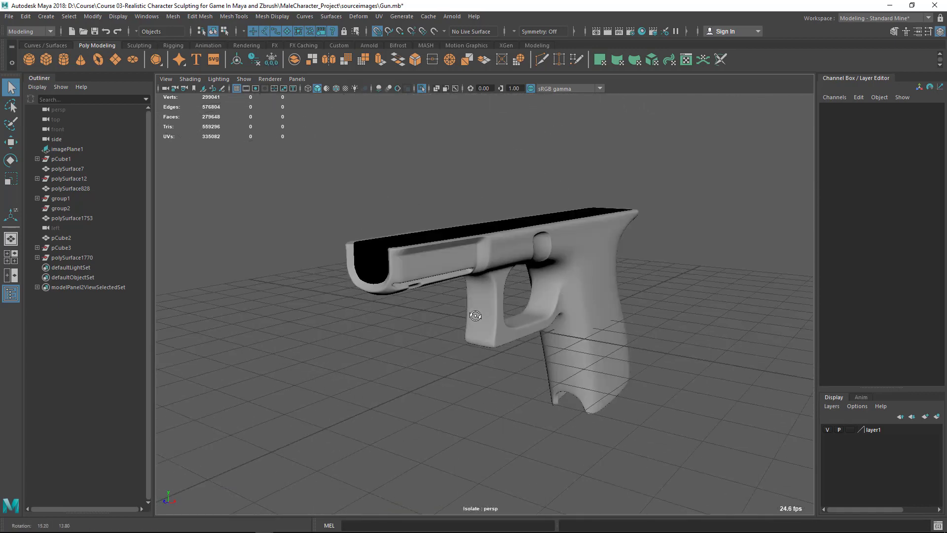
left_click_drag(556, 313, 599, 279, "alt")
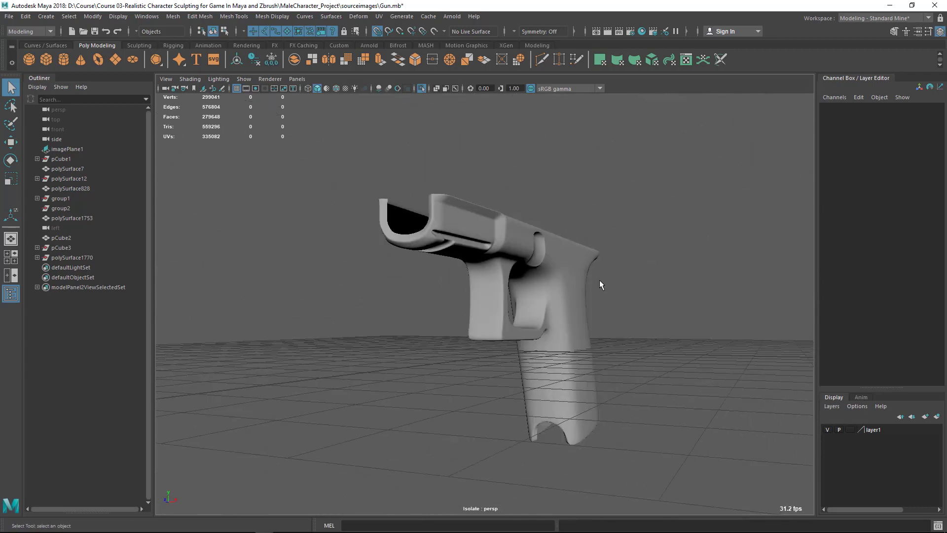
Step: Exit isolation to show the whole pistol and turn off smooth preview on the frame and the slide
key("ctrl+1")
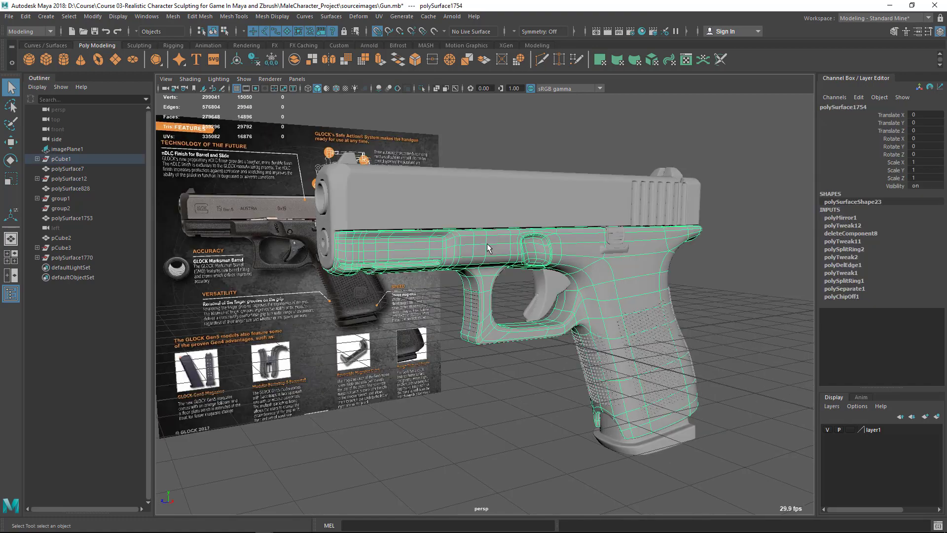
key("1")
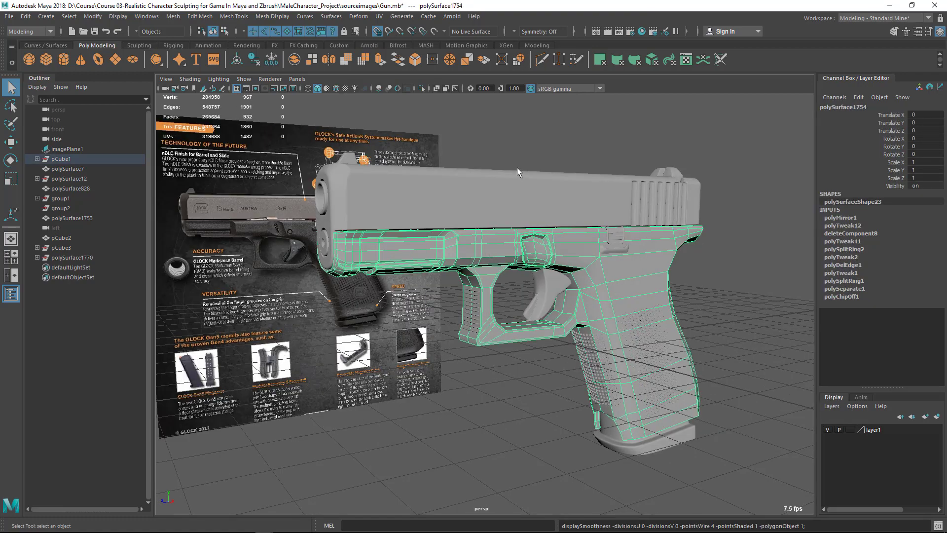
left_click(516, 184)
left_click_drag(493, 254, 534, 258, "alt")
key("1")
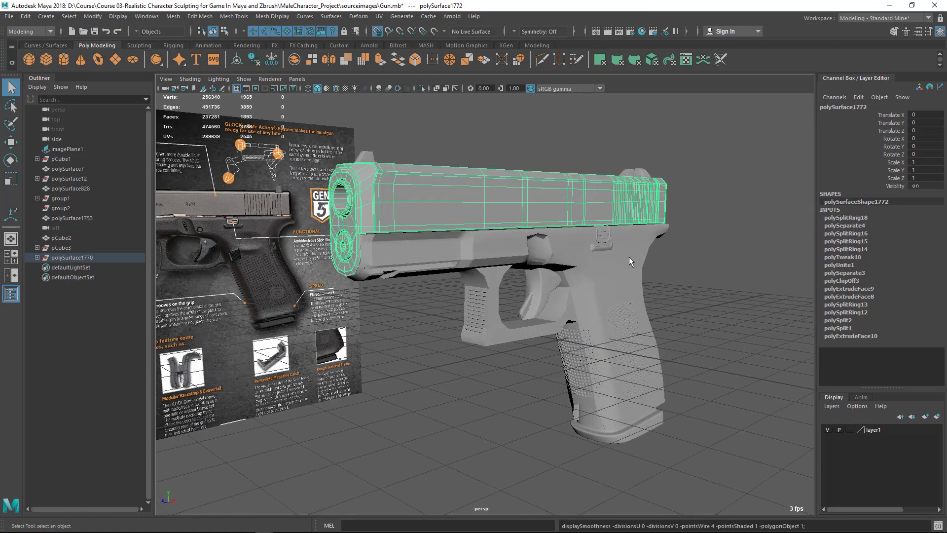
left_click(647, 262)
left_click_drag(647, 262, 581, 283, "alt")
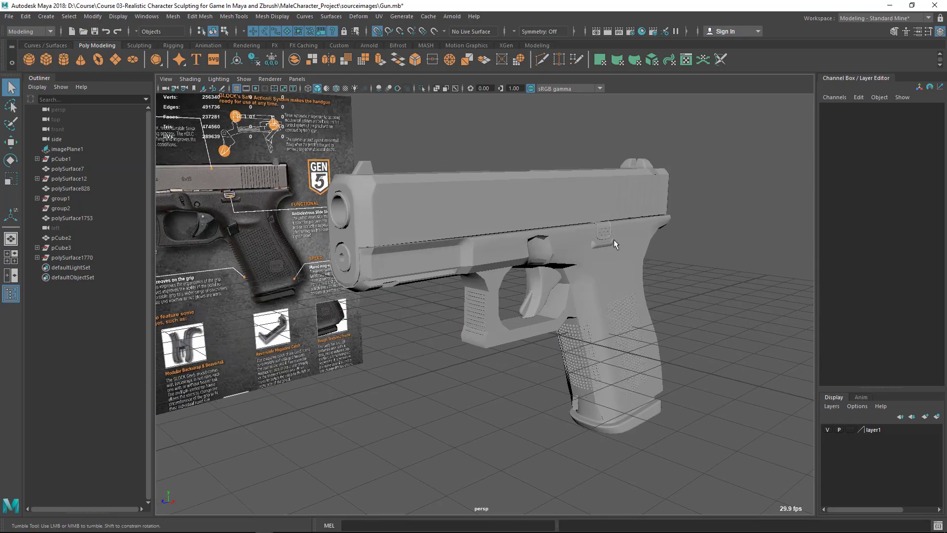
Step: Select all the pistol's parts together to inspect their wireframes, and clear the selection
mouse_move(614, 238)
left_mouse_down("alt")
mouse_move(706, 238)
mouse_move(670, 231)
mouse_move(604, 240)
left_mouse_up("alt")
left_click(540, 239)
left_click(539, 240)
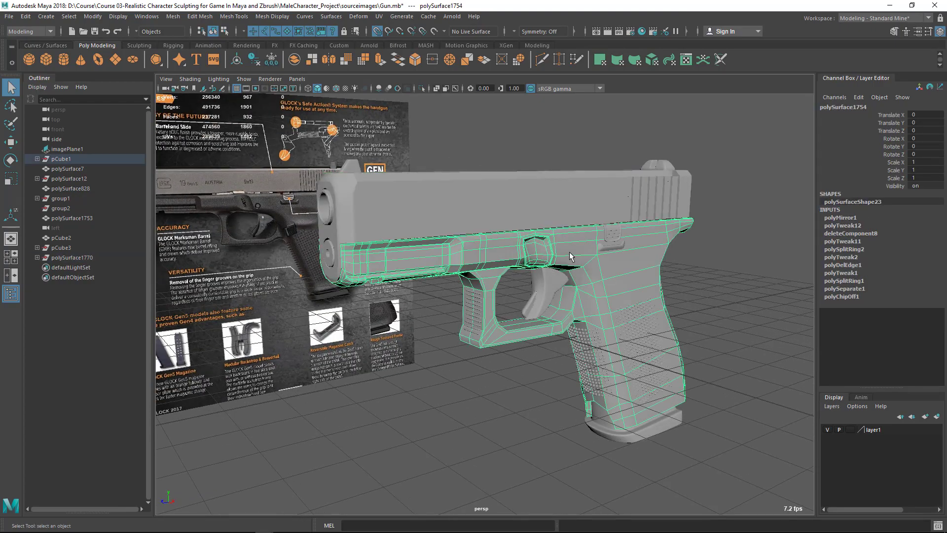
key("ctrl+z")
left_click_drag(569, 282, 674, 282, "alt")
left_click_drag(344, 129, 570, 374)
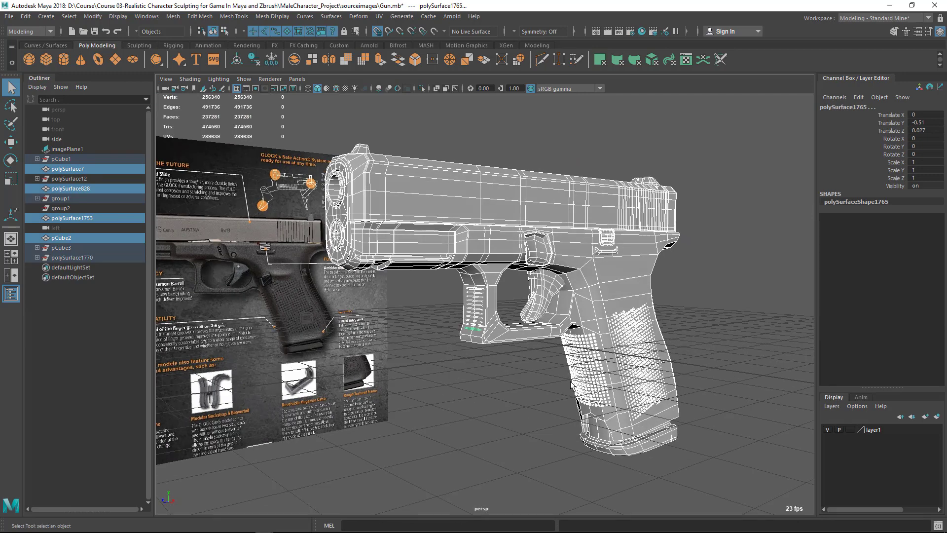
left_click(706, 301)
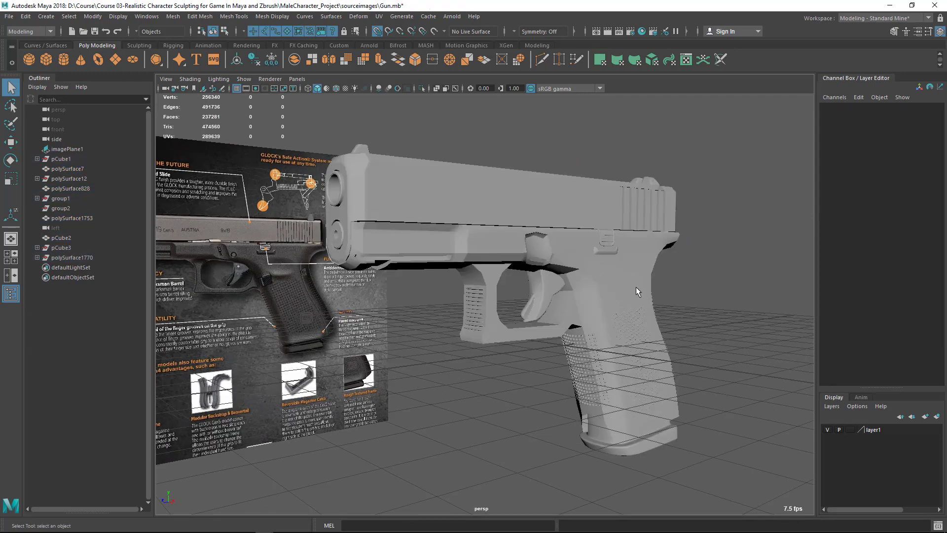
Step: Select the frame and examine its edge flow around the grip, trigger guard and rear tang
left_click(635, 287)
left_click_drag(627, 296, 685, 327, "alt")
middle_click_drag(685, 327, 546, 323, "alt")
left_click_drag(546, 323, 584, 325, "alt")
right_click_drag(584, 324, 567, 332, "alt")
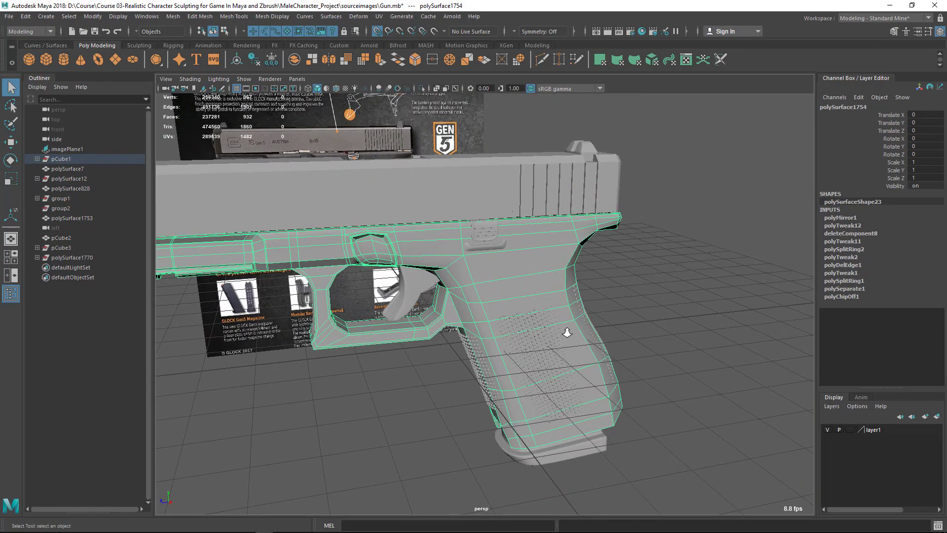
left_click_drag(567, 332, 595, 321, "alt")
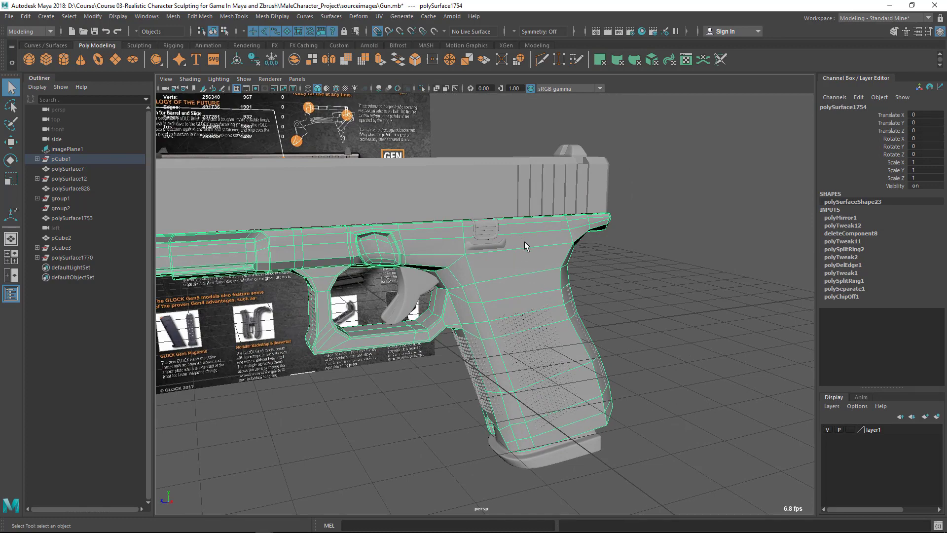
left_click_drag(617, 268, 625, 251, "alt")
right_click_drag(625, 252, 608, 314, "alt")
middle_click_drag(608, 314, 605, 310, "alt")
left_click_drag(605, 310, 553, 290, "alt")
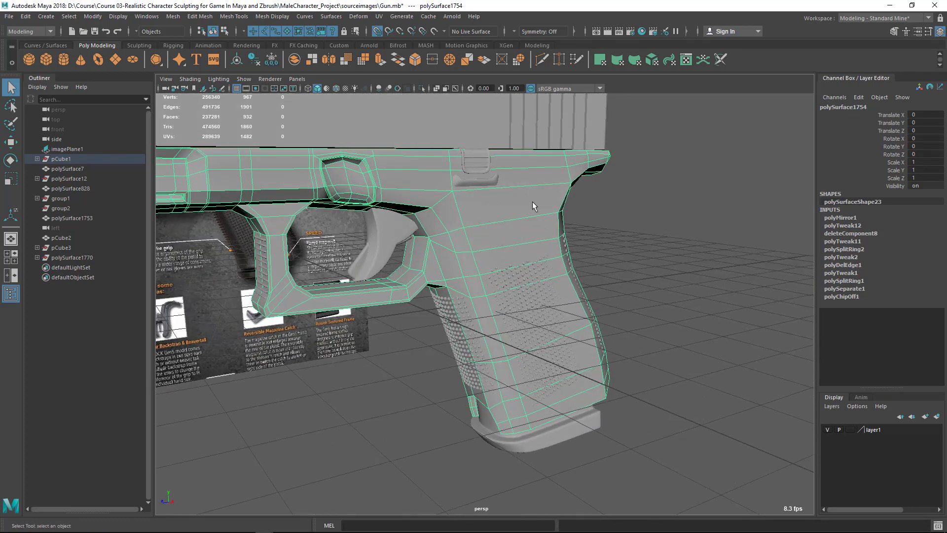
left_click_drag(621, 376, 596, 336, "alt")
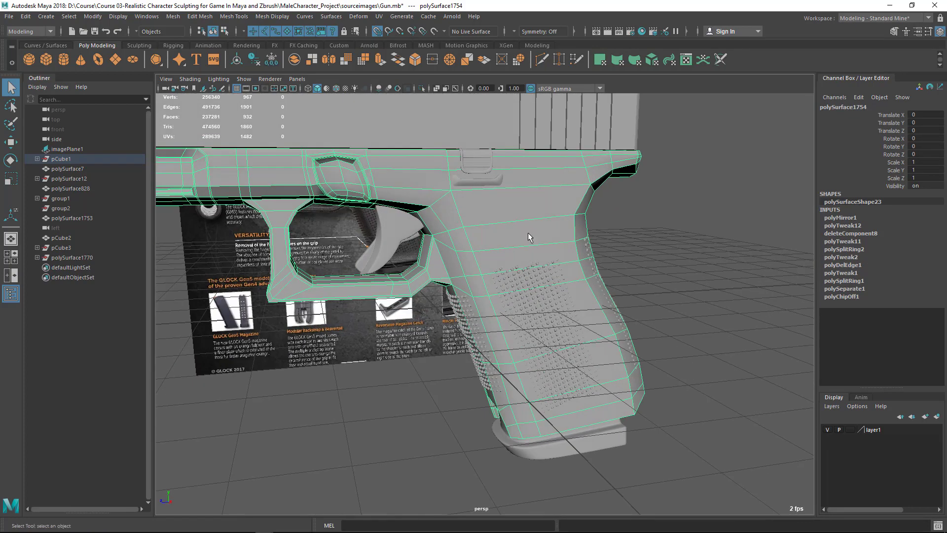
Step: Pick the wide face on the grip's side above the dotted texture and return the frame to object mode
right_click_drag(467, 233, 494, 246)
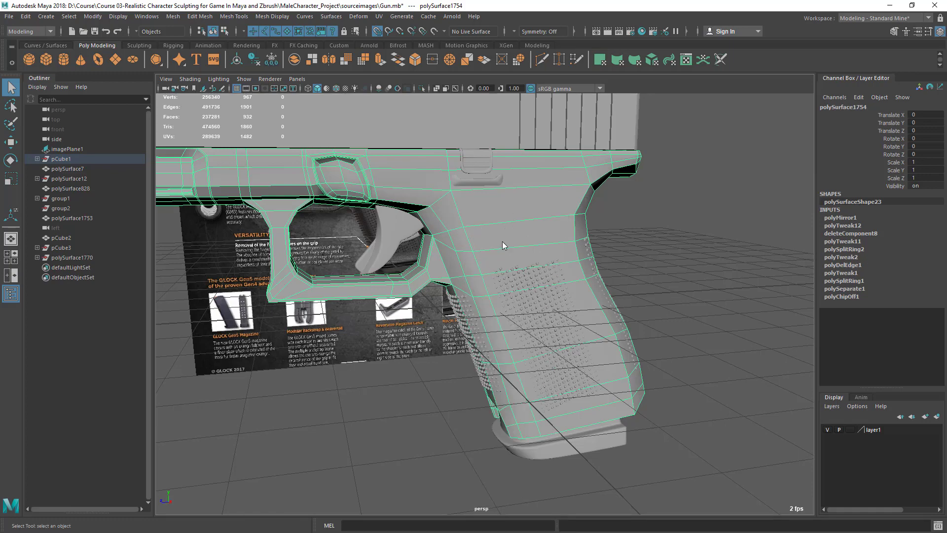
left_click(498, 231)
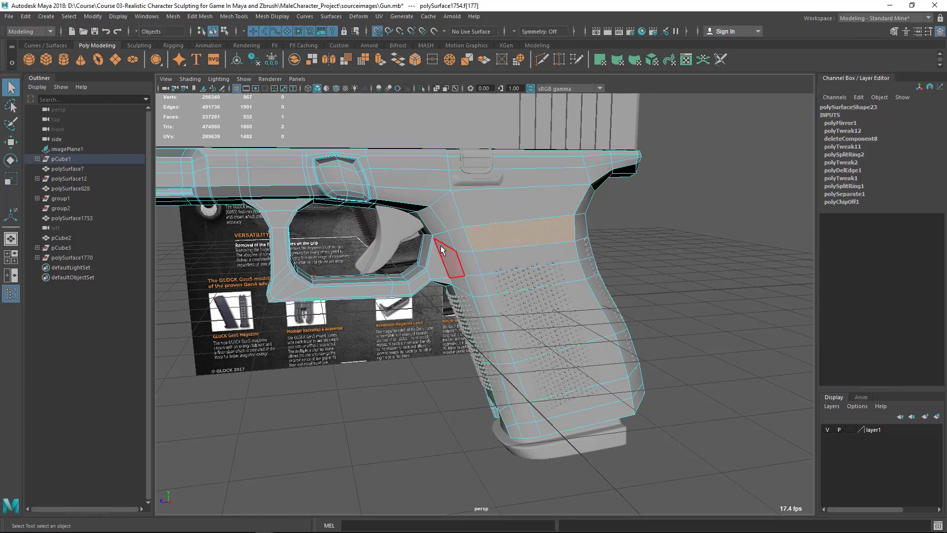
left_click_drag(468, 262, 502, 248, "alt")
right_click_drag(502, 229, 527, 215)
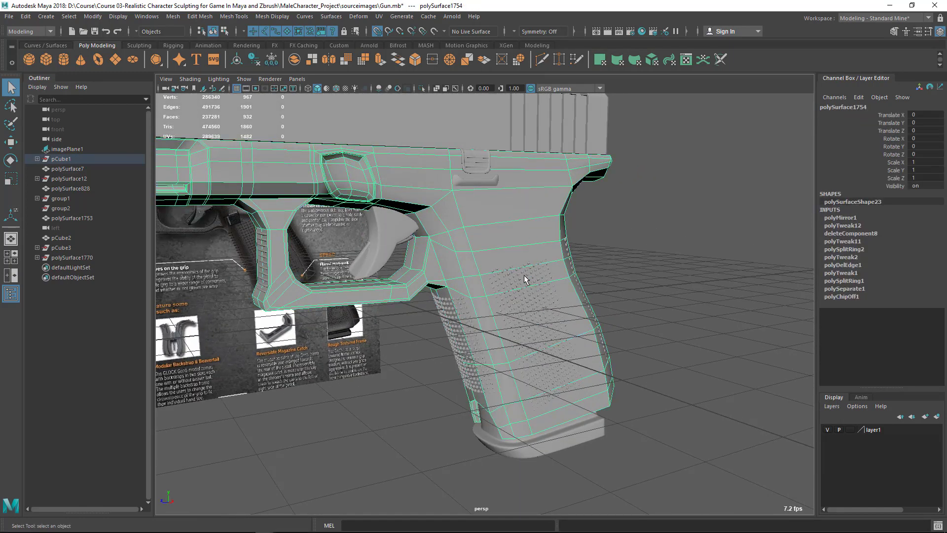
Step: Examine the frame's topology up close around the dotted grip texture and trigger guard, keeping the frame selected
left_click_drag(492, 296, 468, 302, "alt")
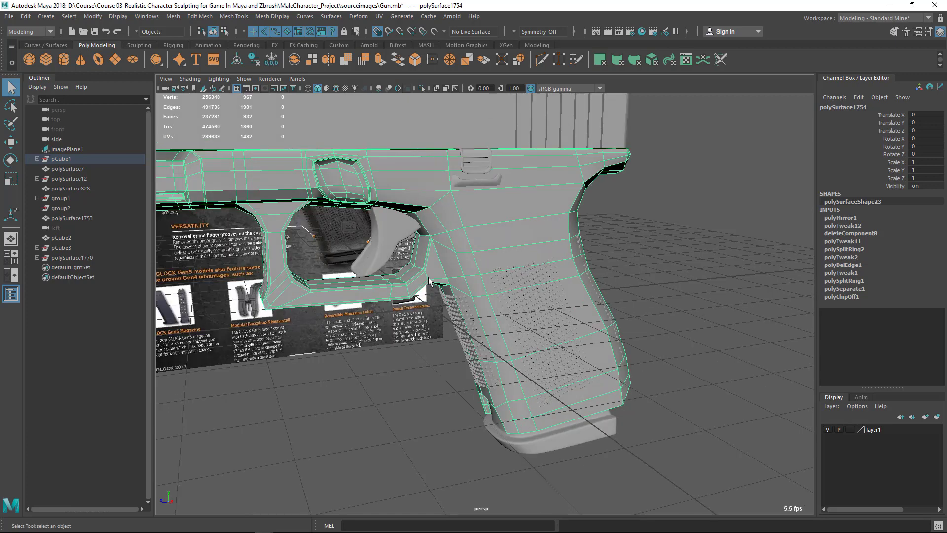
left_click_drag(626, 299, 497, 320, "alt")
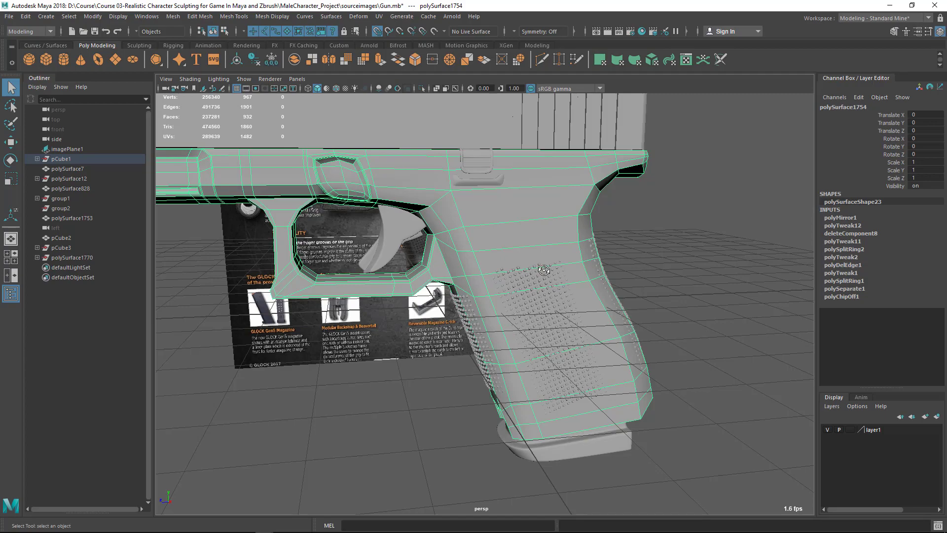
left_click_drag(544, 270, 501, 319, "alt")
right_click_drag(501, 320, 523, 313, "alt")
mouse_move(522, 313)
left_mouse_down("alt")
mouse_move(550, 318)
mouse_move(535, 323)
left_mouse_up("alt")
right_click_drag(535, 323, 544, 324, "alt")
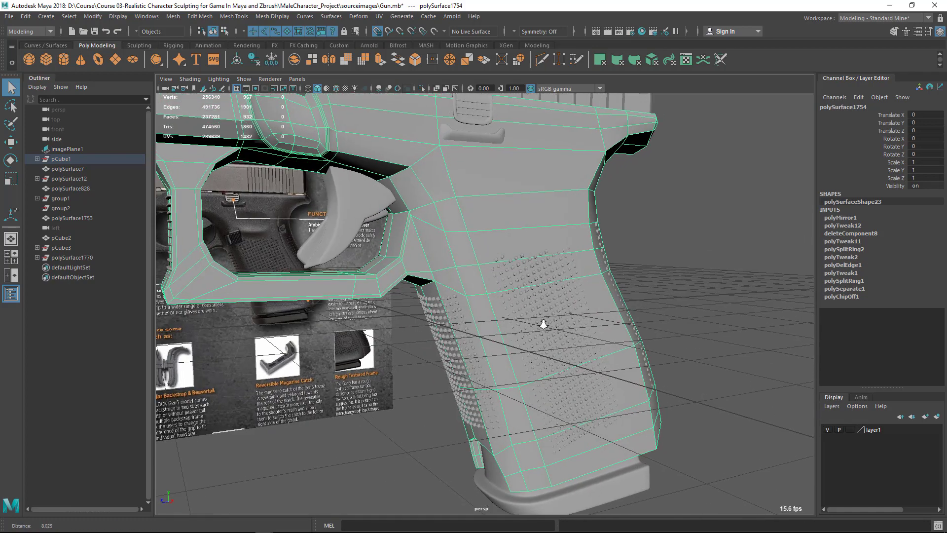
left_click_drag(544, 324, 535, 318, "alt")
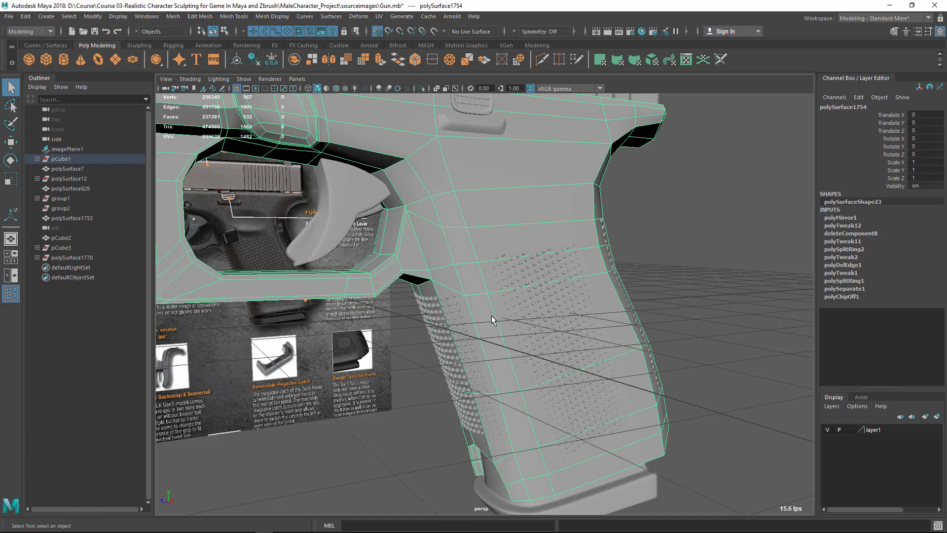
left_click_drag(497, 297, 448, 287, "alt")
left_click(659, 244)
left_click(553, 215)
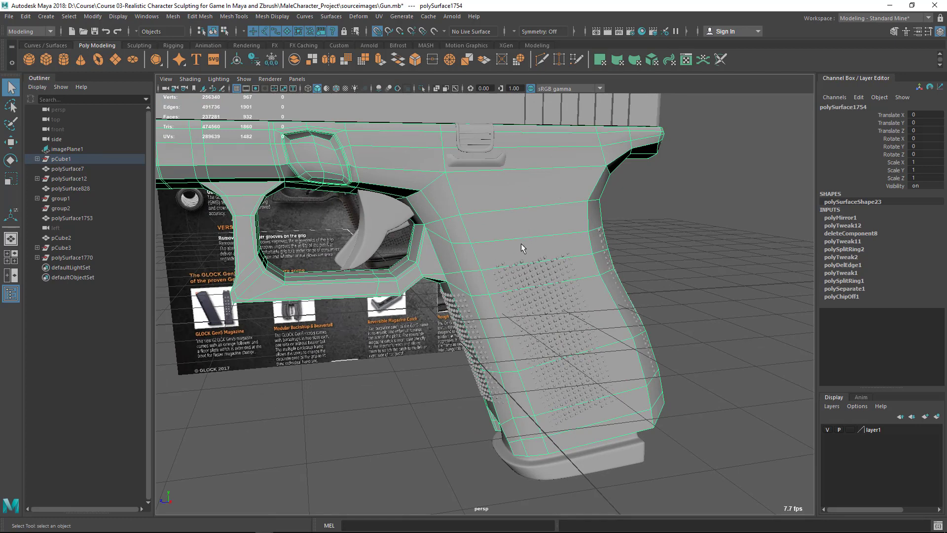
Step: Pick the two wide faces on the grip's side above the dotted texture to examine their size
left_click_drag(514, 239, 471, 225, "alt")
right_click_drag(518, 164, 516, 190)
left_click(517, 213)
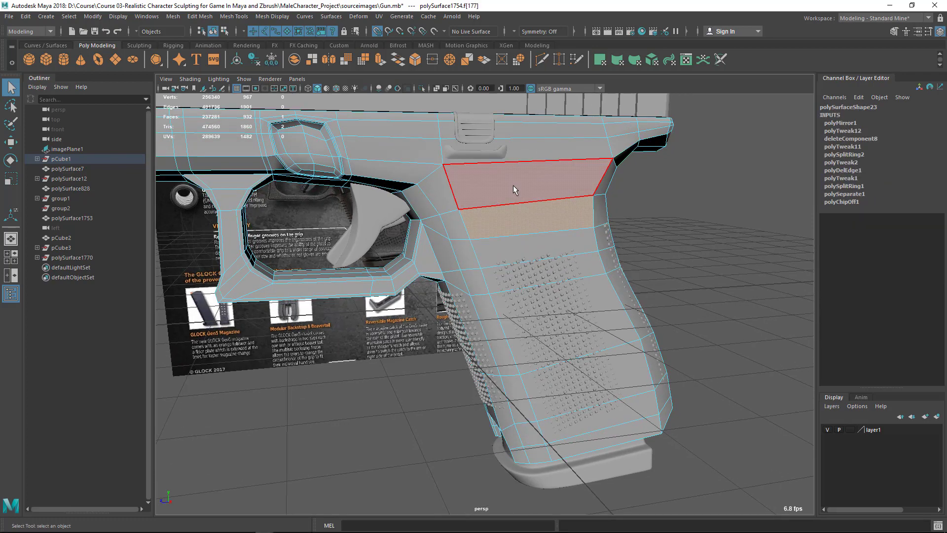
left_click(513, 185, "shift")
left_click_drag(528, 199, 505, 198, "alt")
Step: Split the edge ring across the wide faces on one side of the grip with a vertical edge loop
right_click_drag(505, 199, 463, 198)
left_click_drag(526, 228, 516, 240, "alt")
key("q")
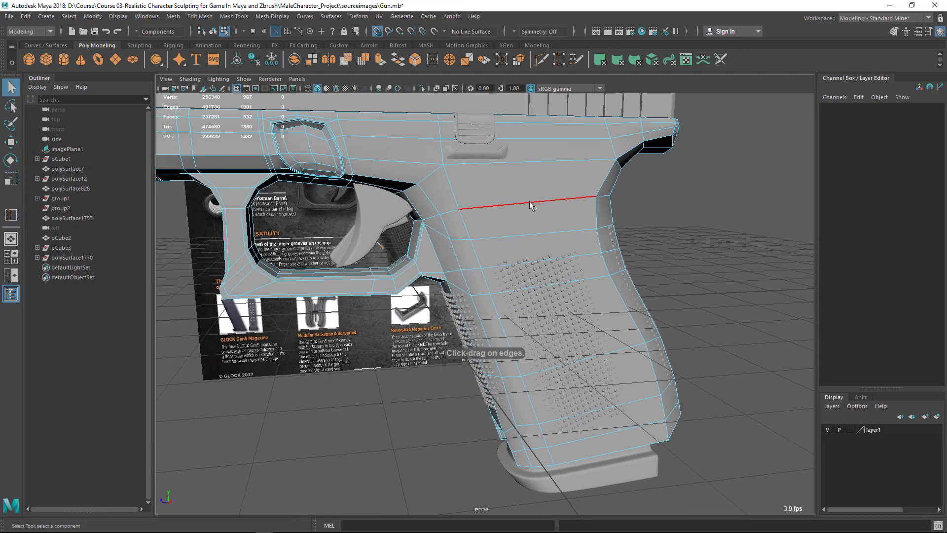
left_click(530, 202)
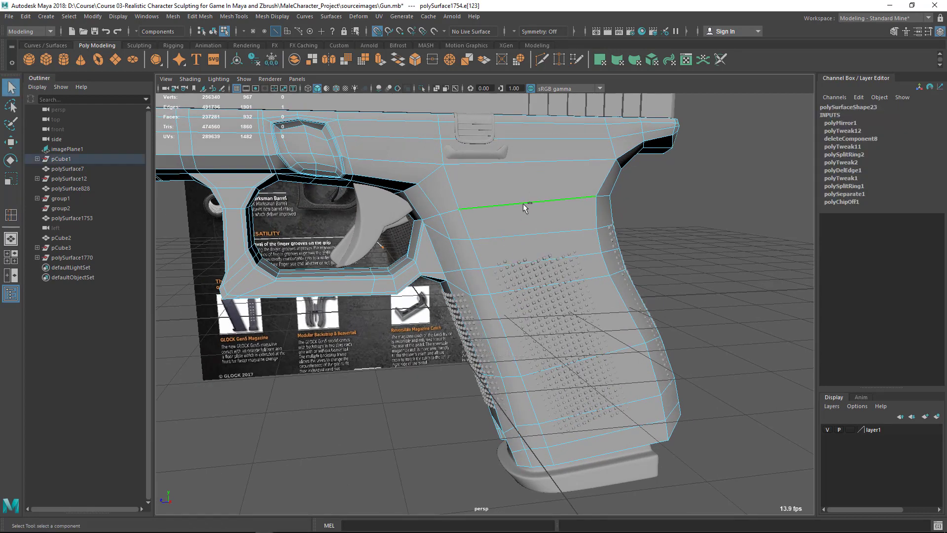
right_click_drag(516, 186, 500, 239, "ctrl")
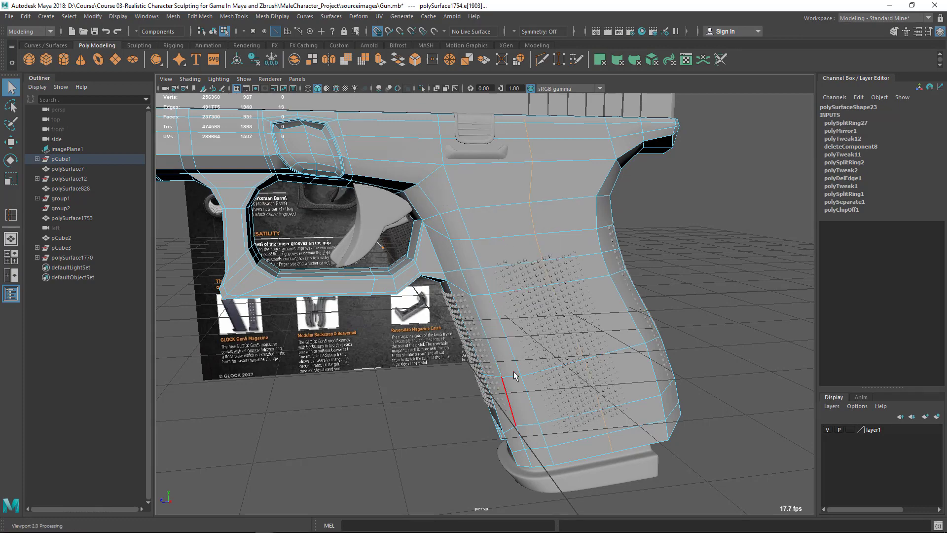
left_click_drag(566, 329, 498, 261, "alt")
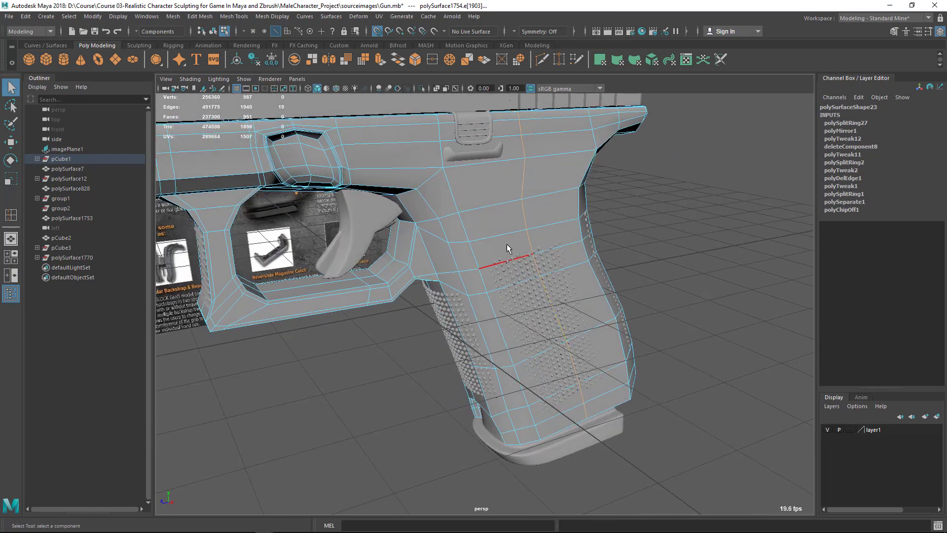
Step: Insert a matching vertical edge loop through the wide faces on the opposite side of the grip
left_click_drag(500, 340, 364, 276, "alt")
left_click(377, 277)
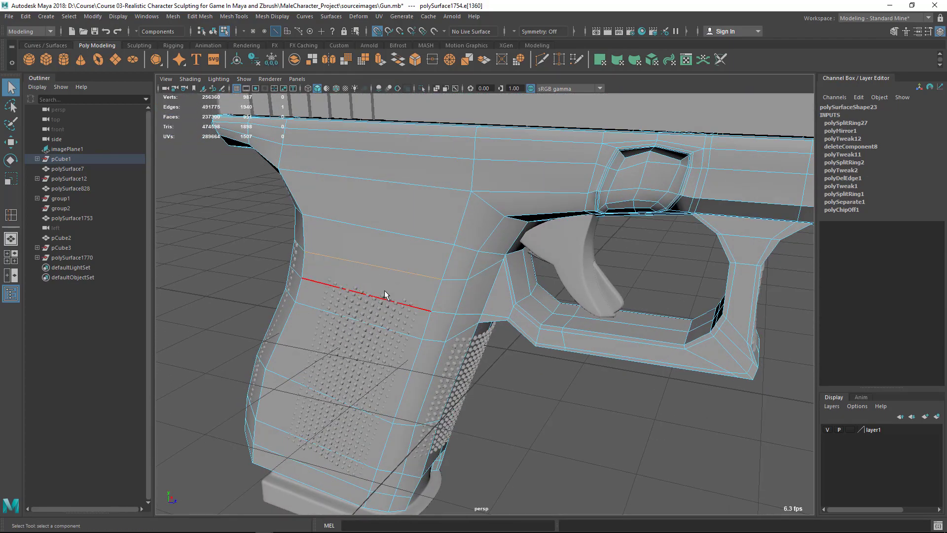
right_click_drag(394, 291, 405, 374, "ctrl")
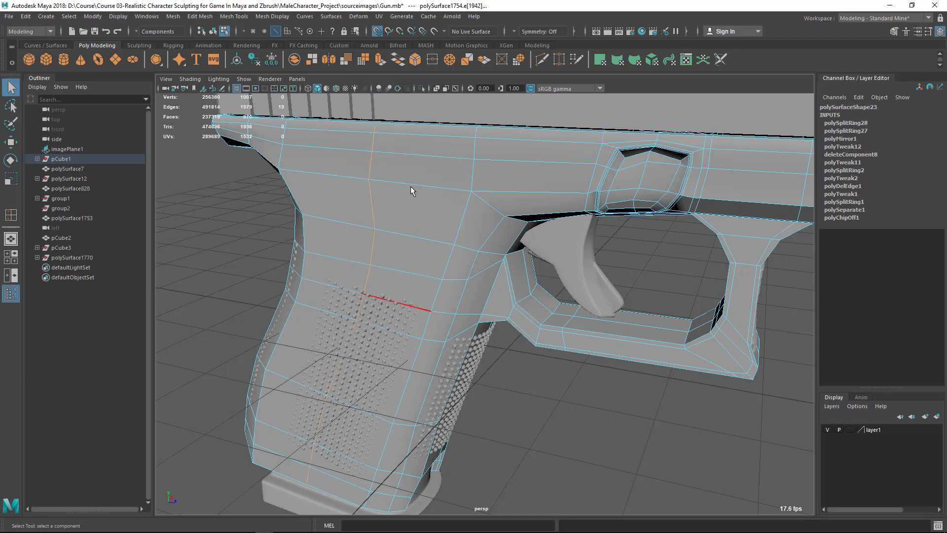
left_click_drag(568, 331, 574, 310, "alt")
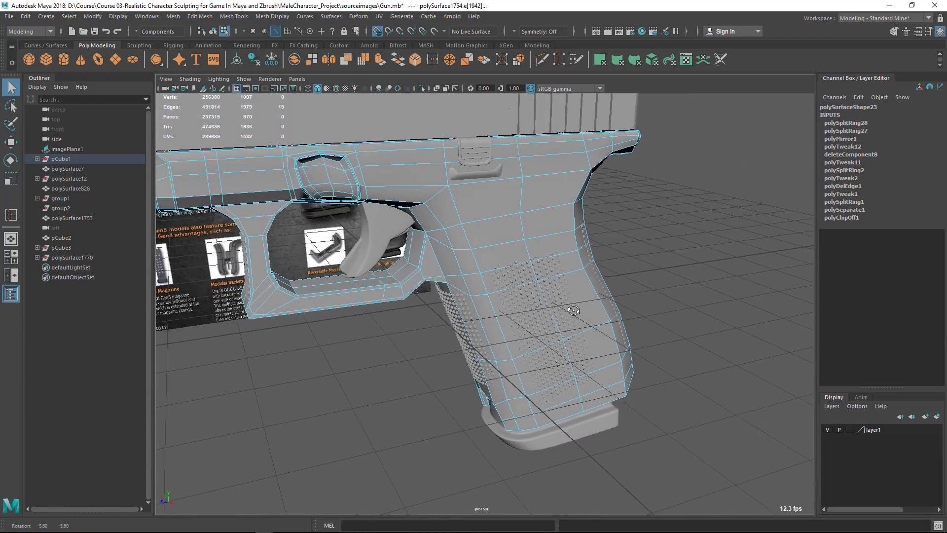
Step: Pick one of the split faces above the grip's dotted texture to check its proportions, and clear the selection
scroll(543, 281, "up", 5)
right_click(481, 173)
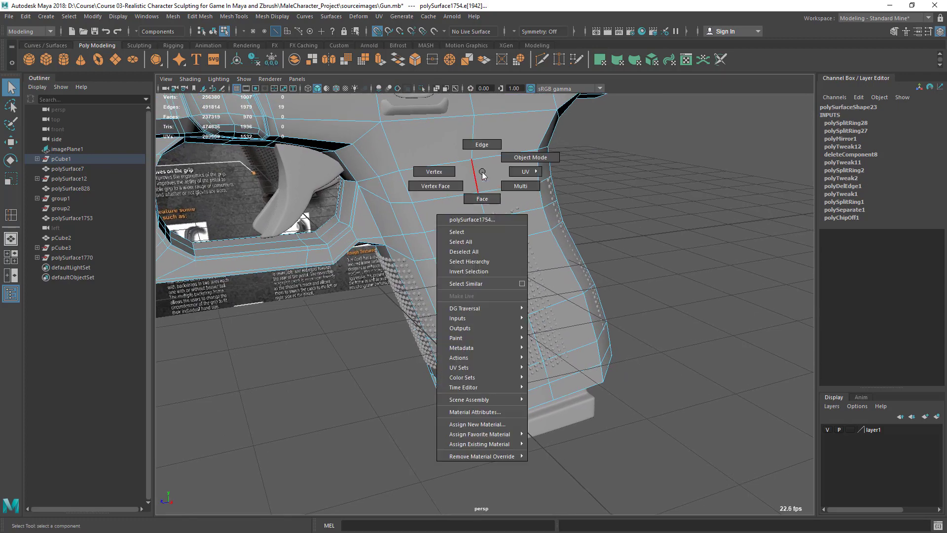
left_click(482, 198)
left_click(447, 174)
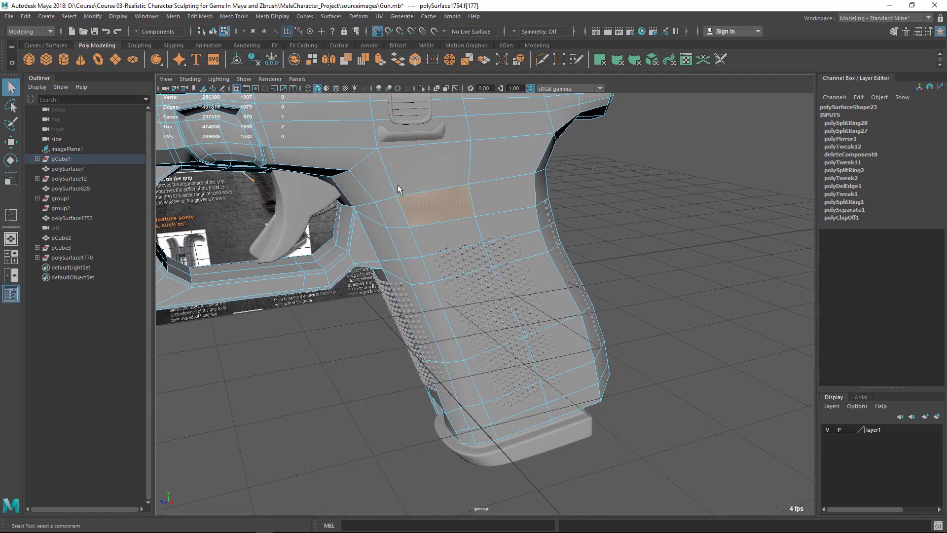
left_click_drag(445, 207, 425, 196, "alt")
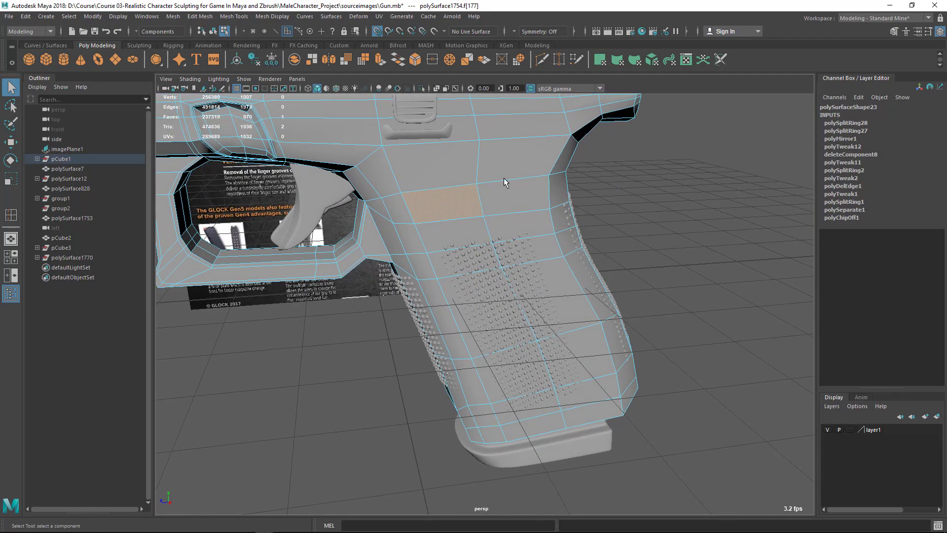
left_click(623, 231)
Step: Return the frame to object mode and examine its topology from the grip to the front rail section
scroll(478, 253, "down", 3)
scroll(478, 252, "down", 2)
left_click_drag(478, 253, 520, 258, "alt")
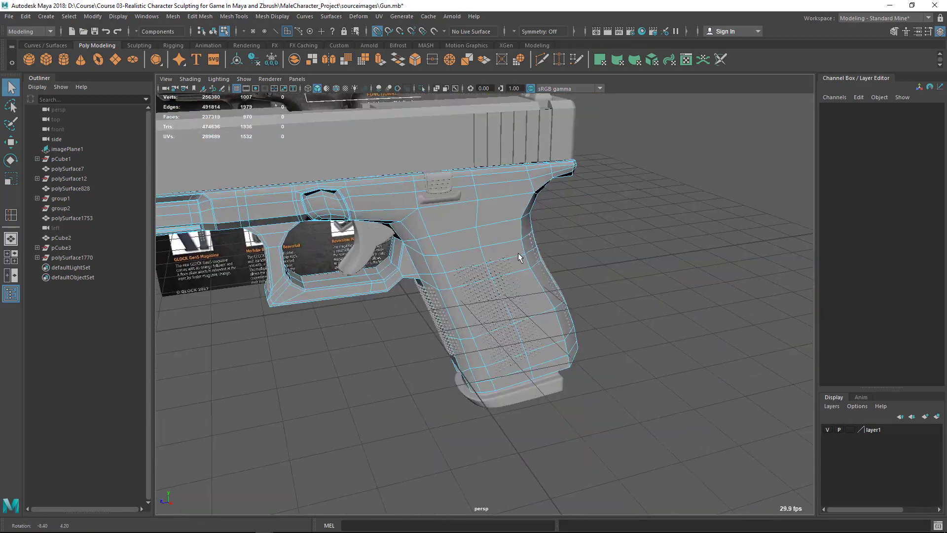
middle_click_drag(520, 258, 564, 282, "alt")
left_click_drag(564, 281, 513, 264, "alt")
right_click_drag(508, 239, 589, 195)
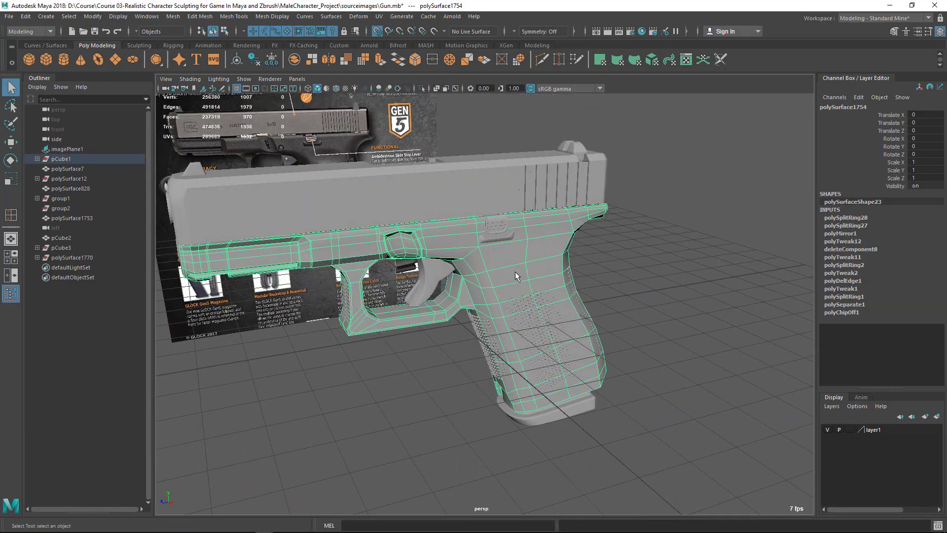
scroll(478, 243, "up", 4)
left_click_drag(530, 284, 612, 271, "alt")
right_click_drag(612, 272, 495, 298, "alt")
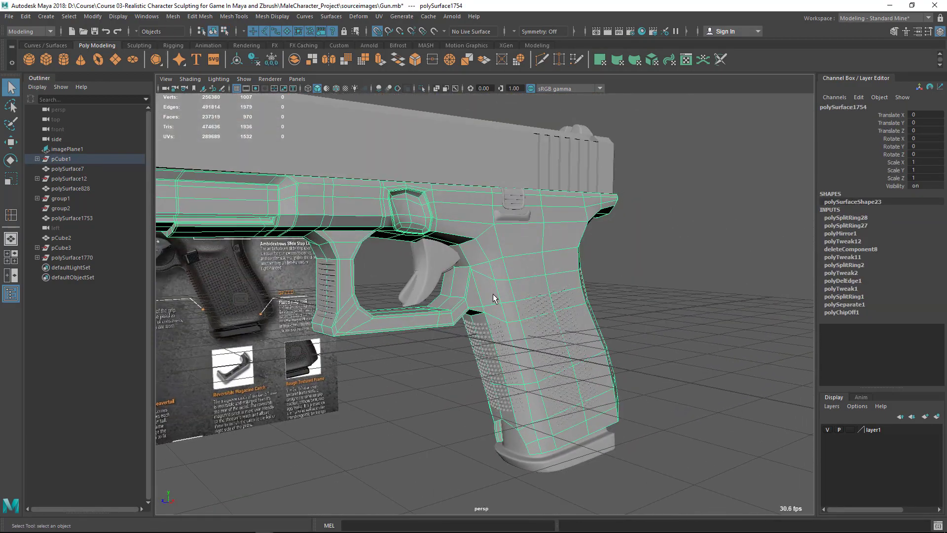
middle_click_drag(495, 298, 528, 311, "alt")
left_click_drag(528, 311, 659, 268, "alt")
left_click_drag(536, 259, 434, 258, "alt")
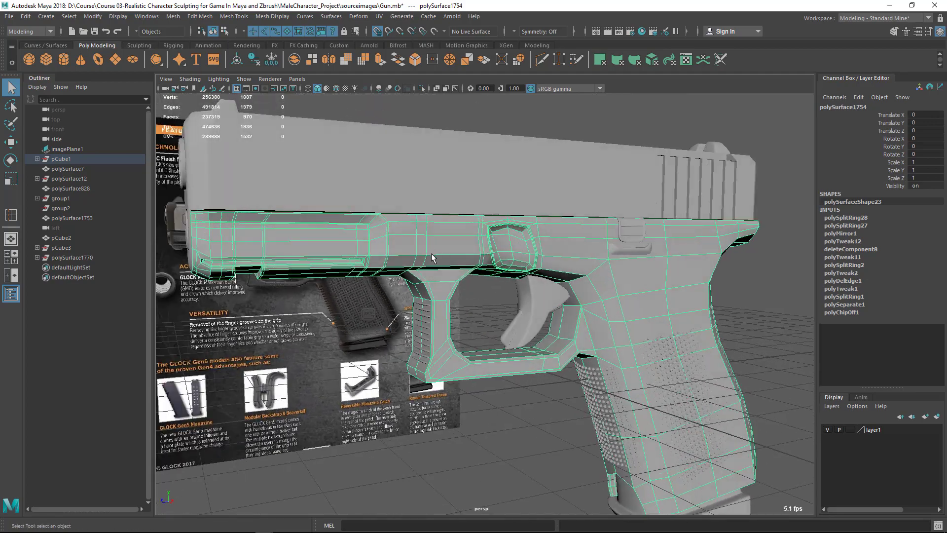
middle_click_drag(433, 258, 508, 292, "alt")
right_click_drag(508, 291, 351, 362, "alt")
left_click_drag(455, 248, 402, 232, "alt")
middle_click_drag(402, 232, 555, 278, "alt")
right_click_drag(555, 279, 553, 307, "alt")
left_click_drag(552, 307, 482, 296, "alt")
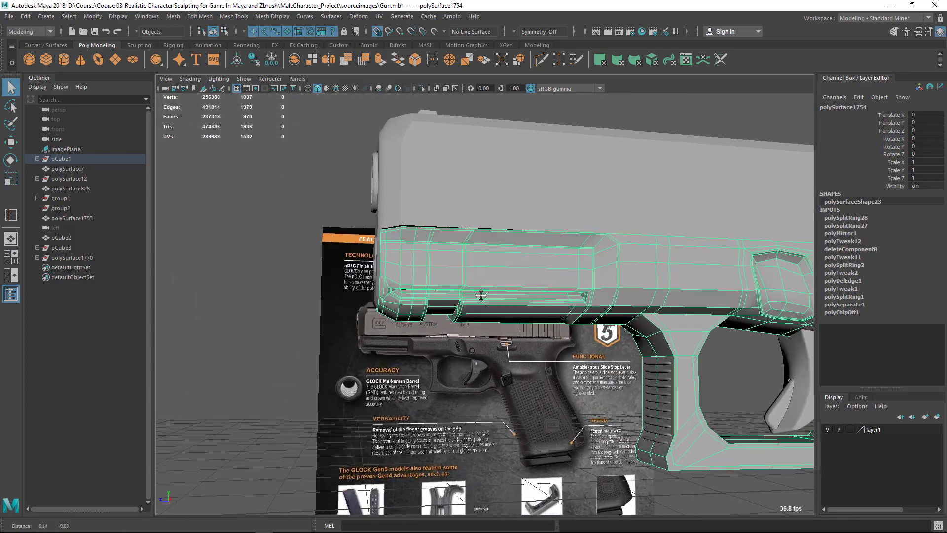
Step: Insert an edge loop across the long faces of the frame's front rail section by splitting their edge ring
middle_click_drag(482, 296, 395, 277, "alt")
right_click_drag(395, 276, 472, 175, "alt")
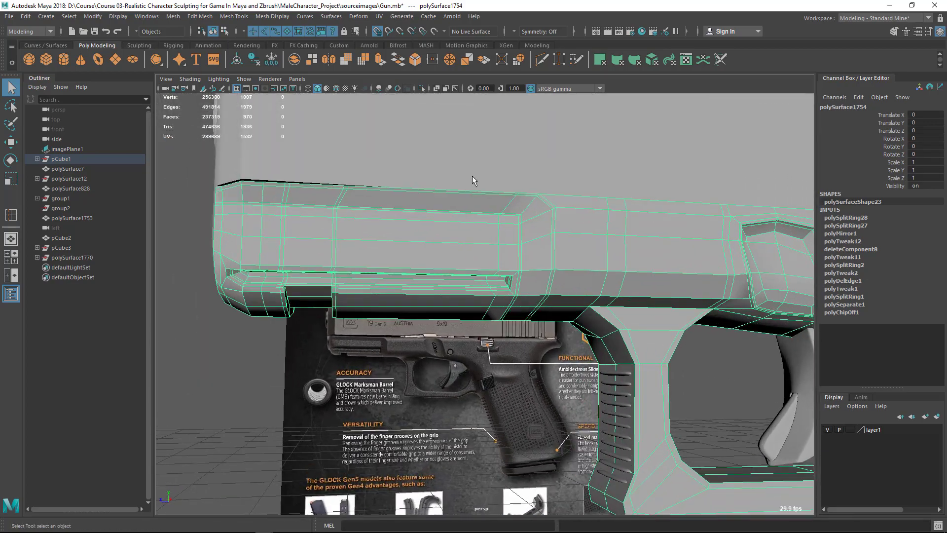
key("F10")
left_click(411, 247)
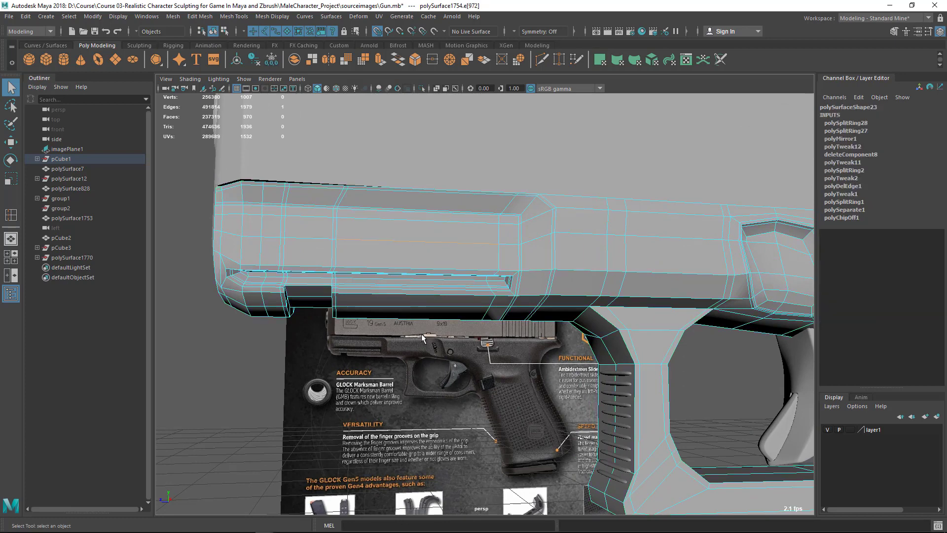
right_click(440, 191, "ctrl")
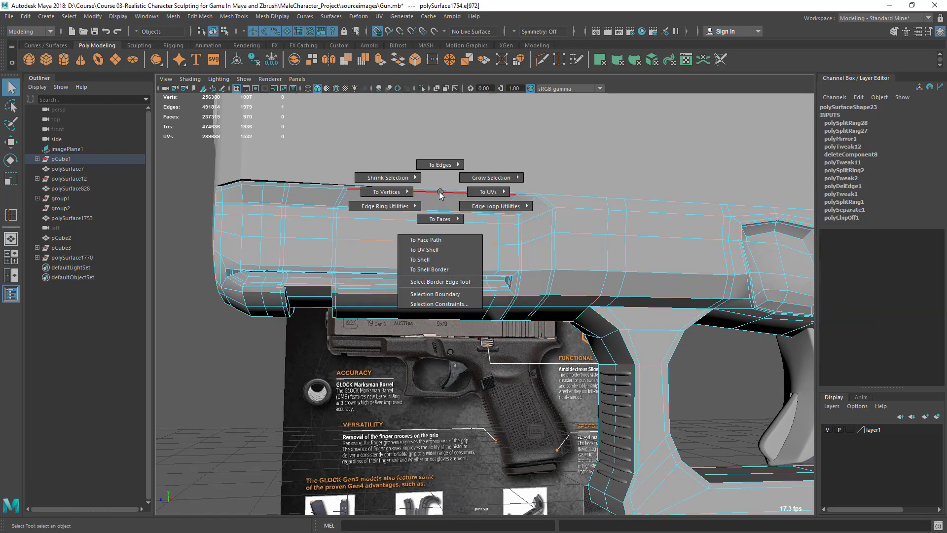
left_click(385, 206)
left_click(442, 235)
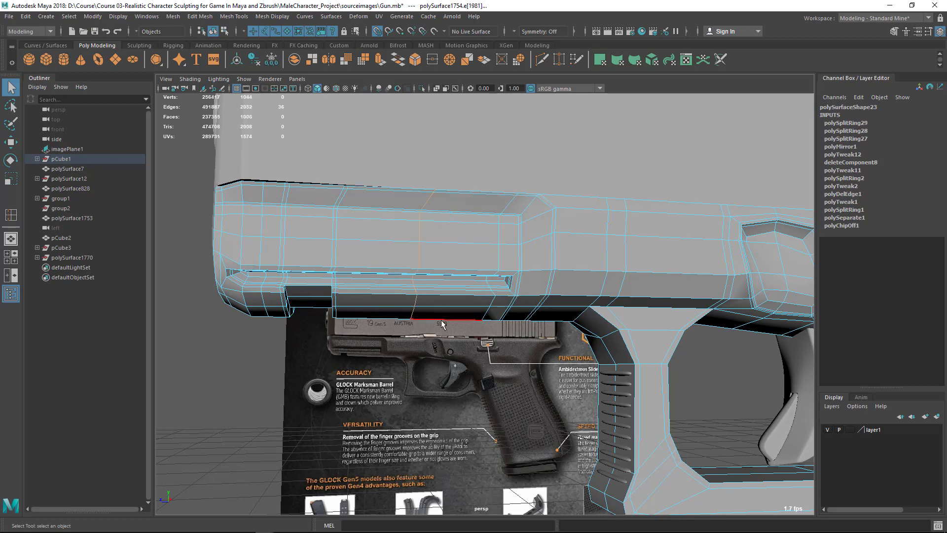
left_click_drag(441, 322, 379, 225, "alt")
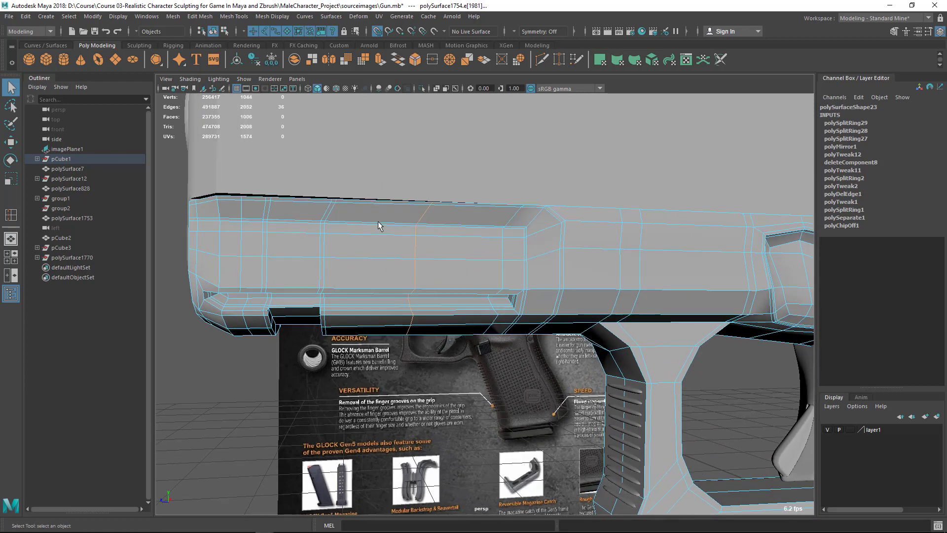
Step: Set the front rail's edge loop to split type Multi with 3 divisions, and return the frame to object mode
left_click(848, 123)
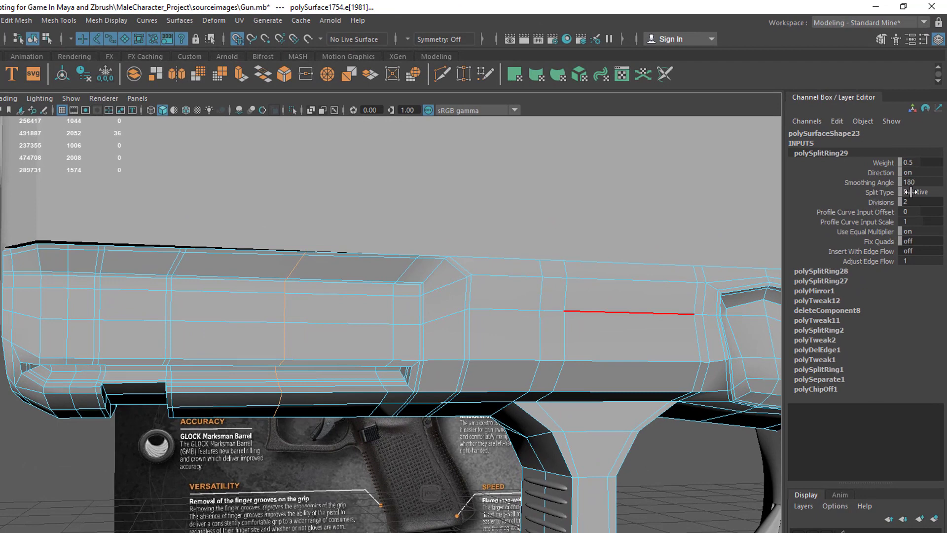
left_click(913, 192)
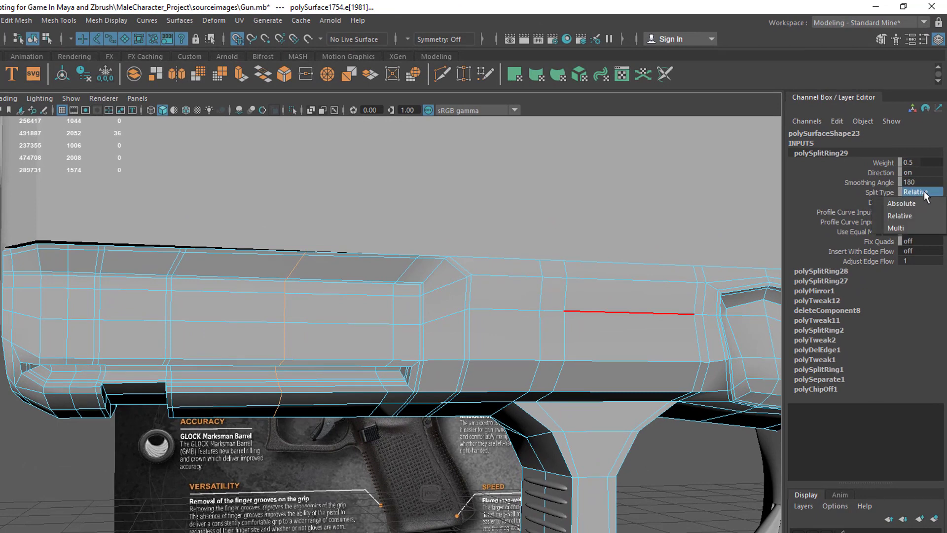
left_click(915, 228)
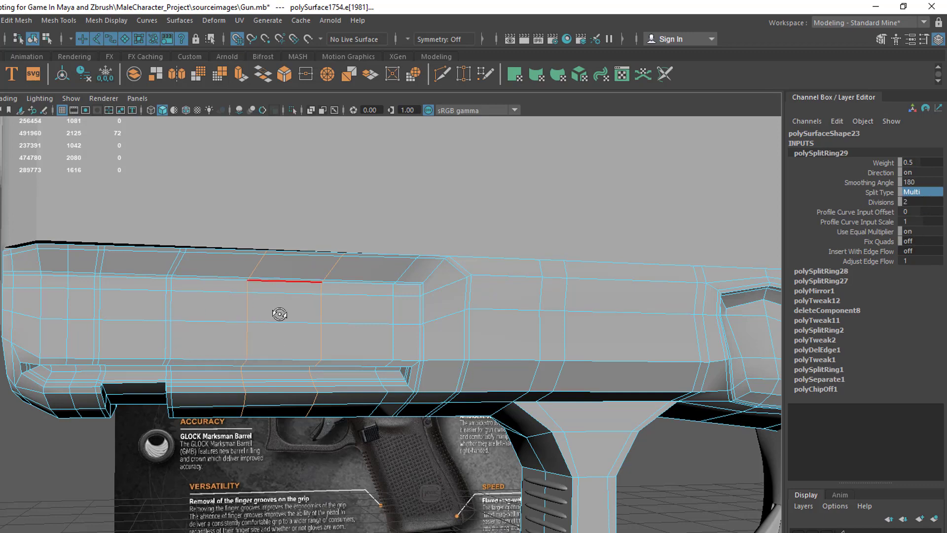
mouse_move(279, 314)
left_mouse_down("alt")
mouse_move(370, 334)
mouse_move(277, 309)
left_mouse_up("alt")
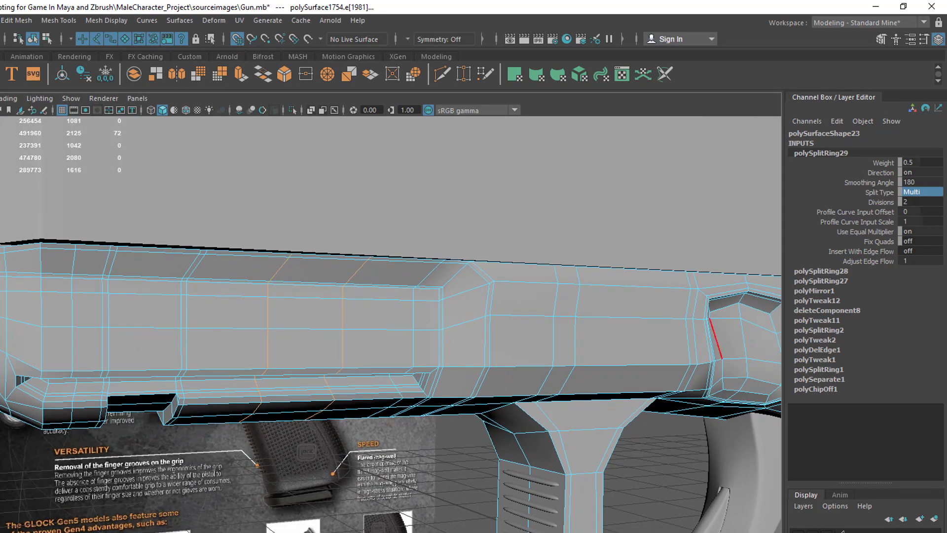
left_click(883, 201)
mouse_move(324, 273)
middle_mouse_down()
mouse_move(359, 268)
mouse_move(329, 271)
middle_mouse_up()
scroll(302, 328, "down", 3)
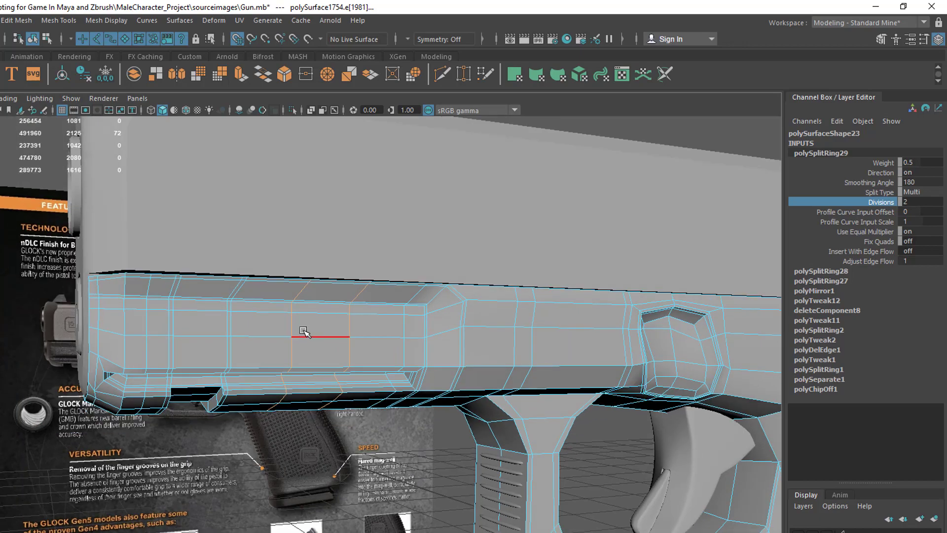
mouse_move(373, 395)
left_mouse_down("alt")
mouse_move(327, 402)
mouse_move(339, 391)
mouse_move(382, 393)
left_mouse_up("alt")
right_click_drag(347, 310, 395, 282)
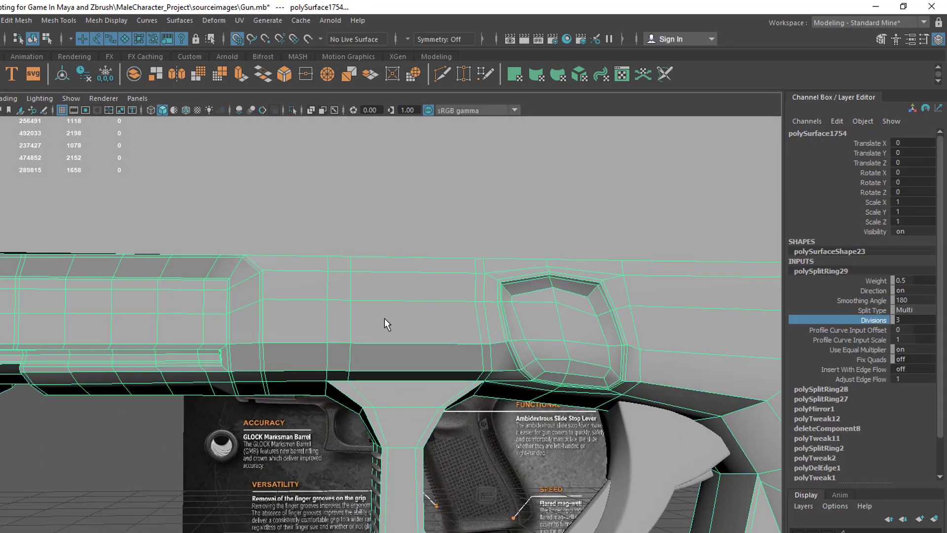
Step: Examine the frame's topology around the trigger guard and pick the long horizontal edge above the trigger
left_click(384, 320)
middle_click_drag(385, 321, 247, 284, "alt")
left_click_drag(451, 371, 454, 371, "alt")
left_click_drag(545, 303, 543, 292, "alt")
middle_click_drag(542, 292, 538, 308, "alt")
left_click_drag(537, 309, 491, 297, "alt")
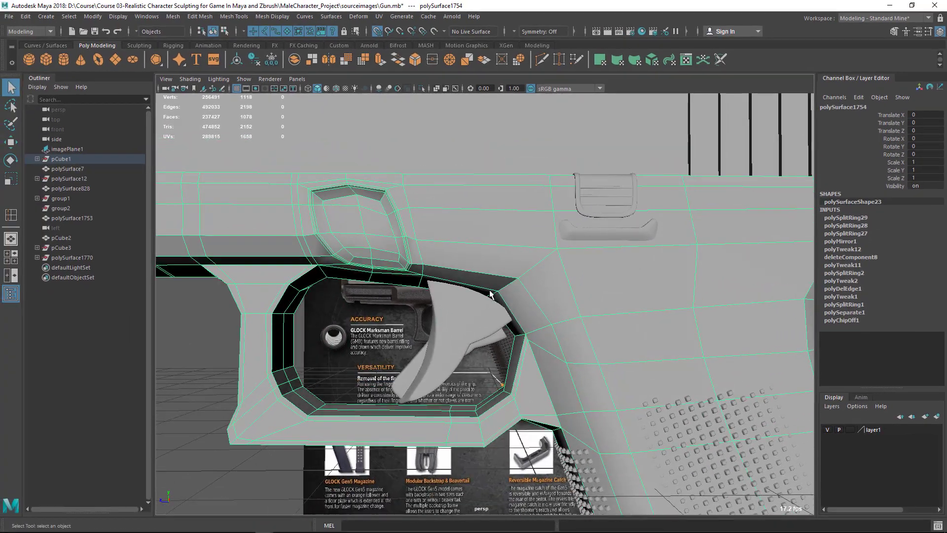
right_click_drag(492, 297, 483, 259)
left_click(472, 239)
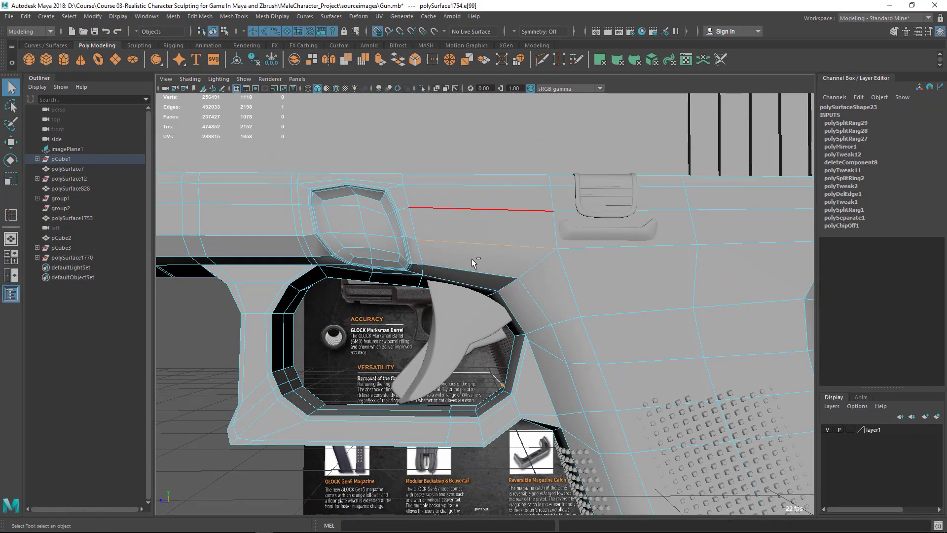
right_click_drag(663, 262, 463, 238, "alt")
left_click_drag(463, 238, 495, 262, "alt")
Step: Select the slide and insert a vertical edge loop through the wide faces of its front section
left_click(495, 262)
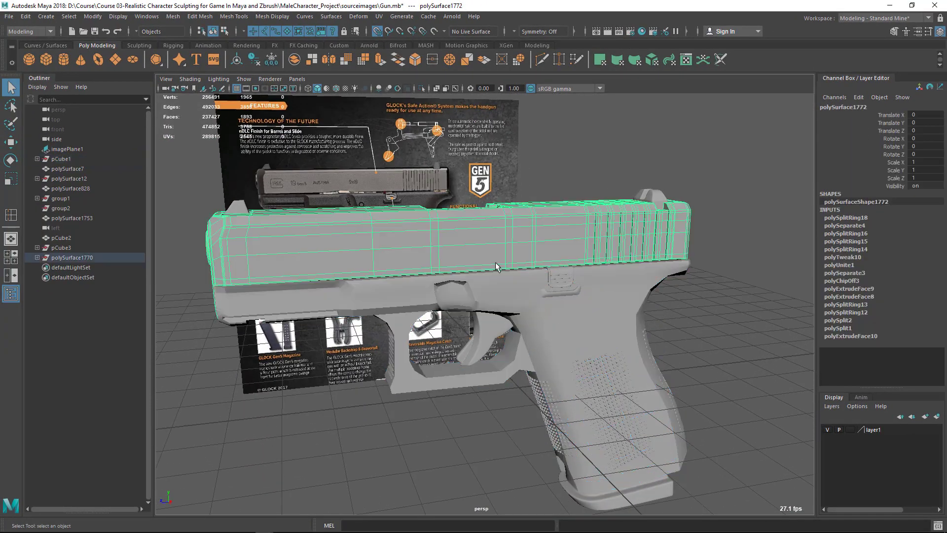
middle_click_drag(295, 270, 382, 276, "alt")
right_click_drag(383, 277, 456, 307, "alt")
left_click(387, 255)
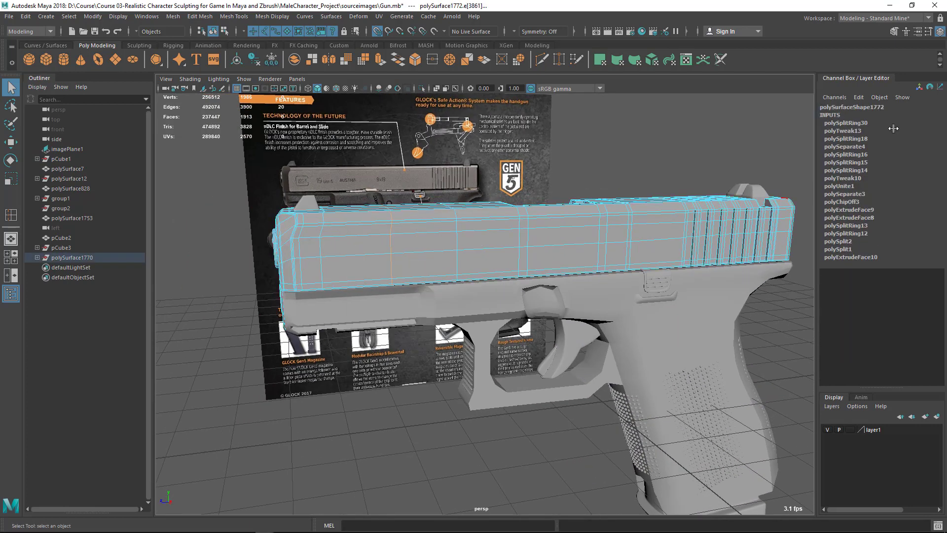
Step: Set the slide's new edge loop to split type Multi with 3 divisions
left_click(854, 123)
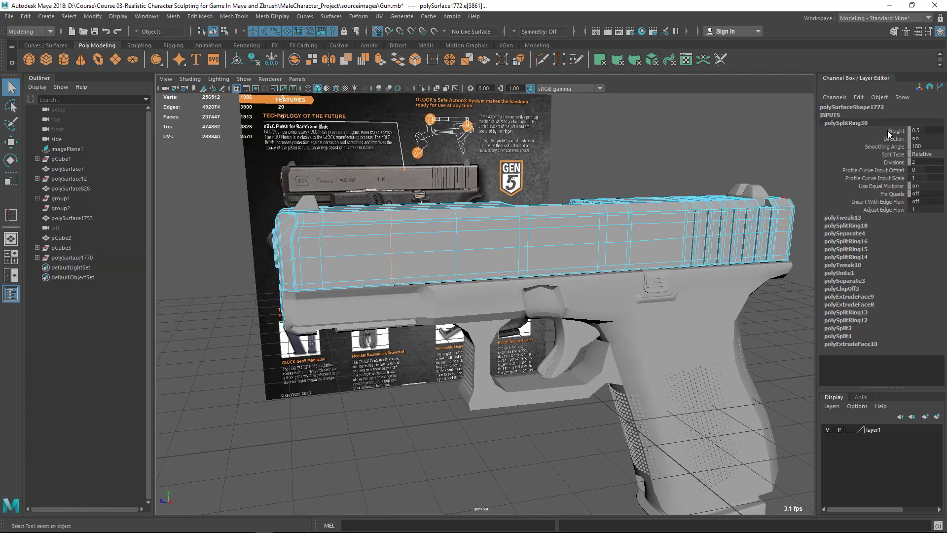
left_click(924, 154)
left_click(916, 182)
left_click(896, 163)
scroll(575, 209, "up", 3)
right_click_drag(578, 236, 531, 246, "alt")
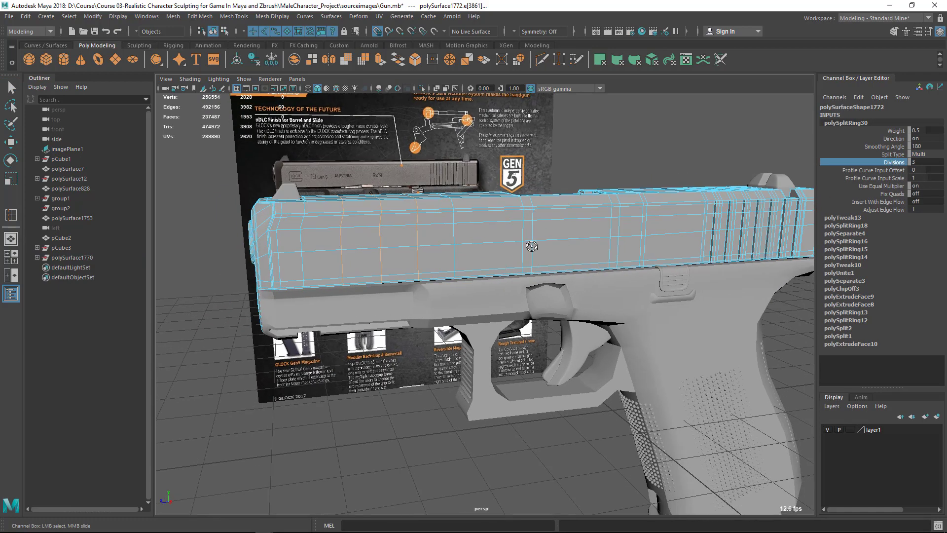
Step: Insert an edge loop through the slide's wide faces below the ejection port, and select all the pistol's parts to inspect their wireframes
left_click_drag(531, 245, 554, 275, "alt")
middle_click_drag(554, 275, 509, 264, "alt")
left_click(508, 228)
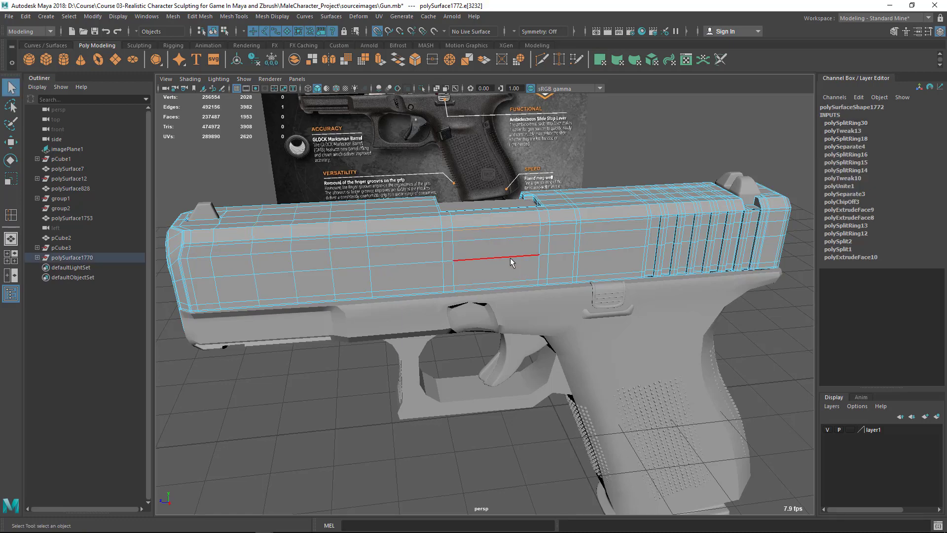
right_click_drag(510, 281, 609, 340, "shift")
left_click_drag(632, 271, 567, 269, "alt")
left_click(554, 253)
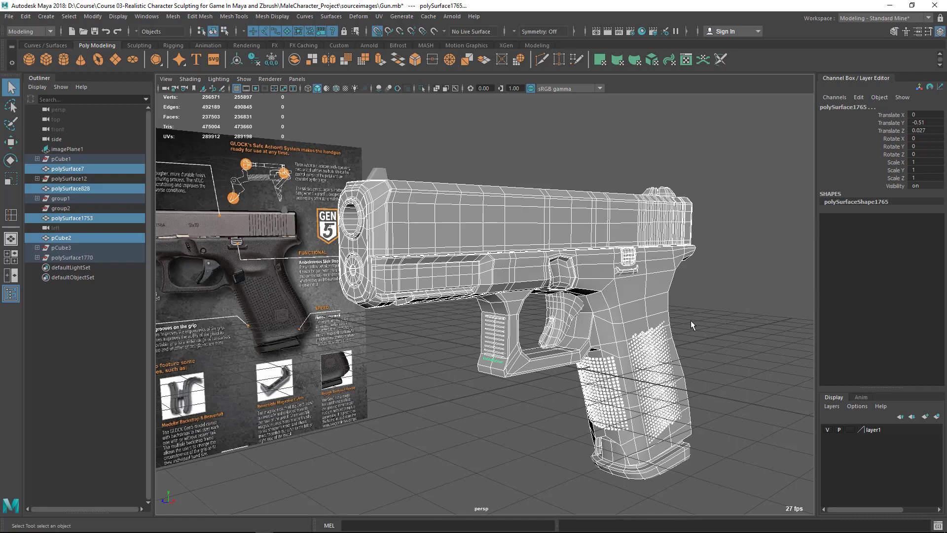
Step: Preview the slide smoothed, examine its front face around the guide rod opening, and return it to unsmoothed display
left_click_drag(690, 321, 442, 362, "alt")
left_click(416, 338)
right_click_drag(415, 339, 466, 336, "alt")
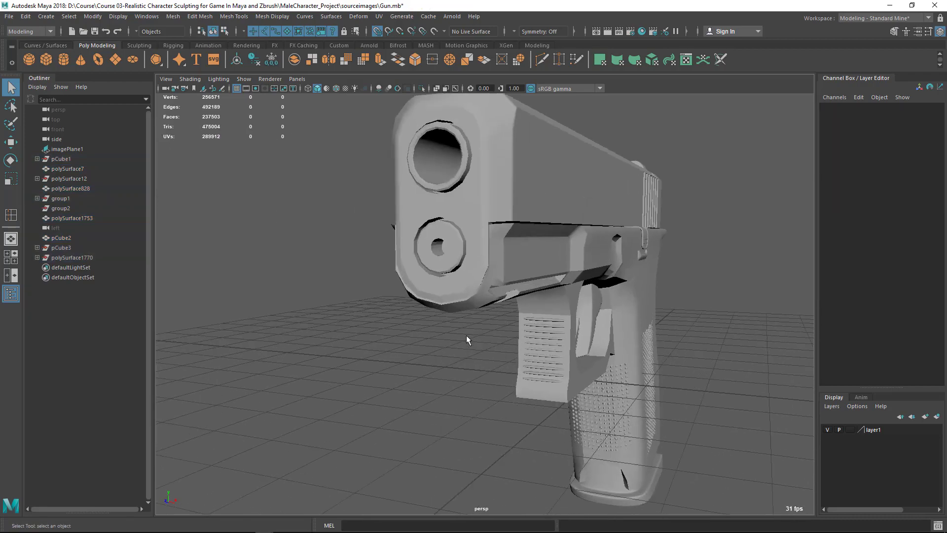
left_click_drag(467, 336, 565, 355, "alt")
middle_click_drag(530, 282, 447, 300, "alt")
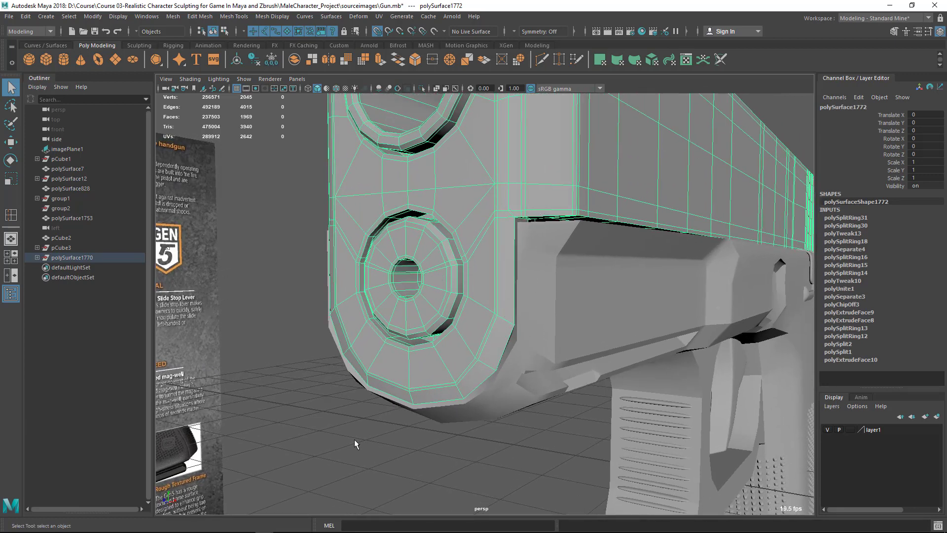
key("3")
left_click(345, 429)
left_click_drag(346, 429, 450, 385, "alt")
middle_click_drag(572, 368, 466, 362, "alt")
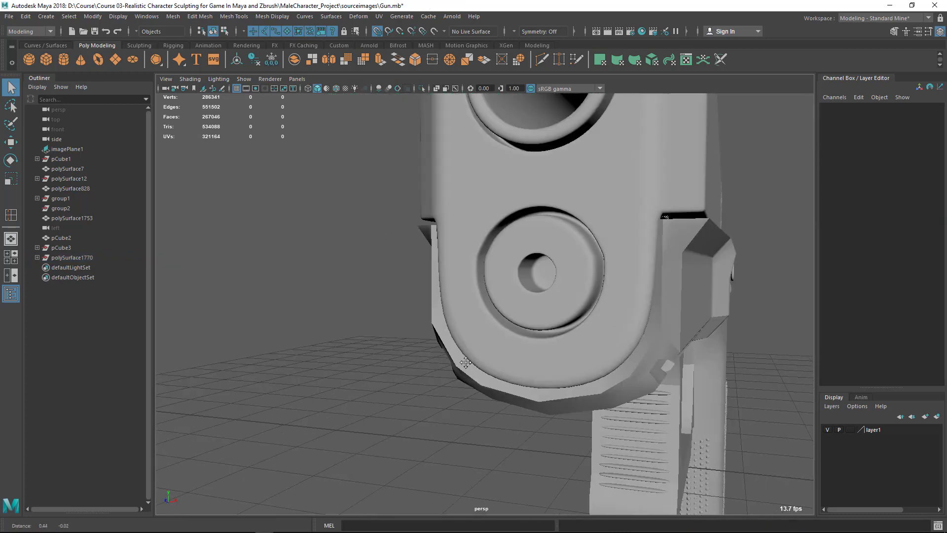
right_click_drag(466, 363, 498, 382, "alt")
middle_click_drag(499, 382, 482, 384, "alt")
left_click_drag(497, 383, 517, 378, "alt")
middle_click_drag(513, 377, 434, 368, "alt")
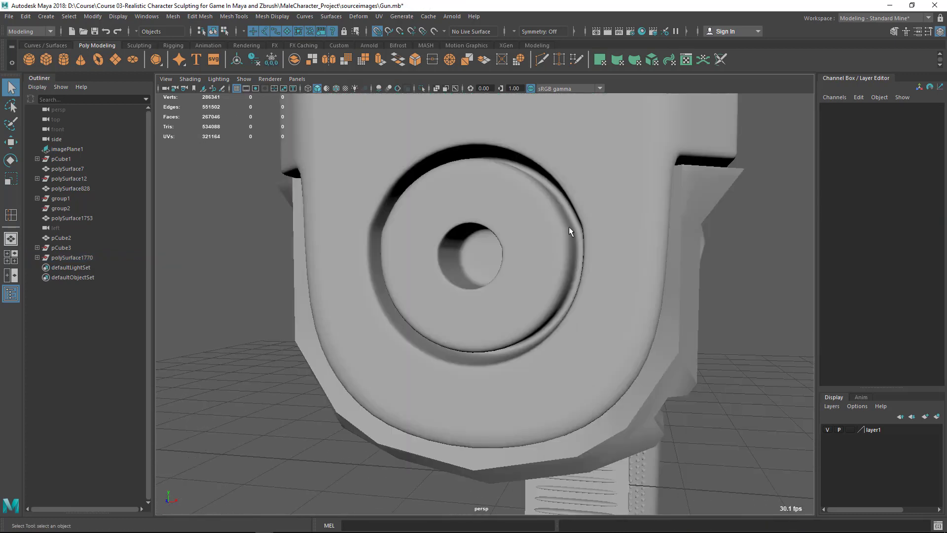
left_click(601, 268)
key("1")
Step: Target-weld the closely spaced vertices at the stepped corners on both sides of the slide's front face
left_click_drag(710, 277, 666, 293, "alt")
middle_click_drag(681, 299, 640, 302, "alt")
left_click_drag(641, 302, 683, 297, "alt")
right_click_drag(683, 297, 706, 296, "alt")
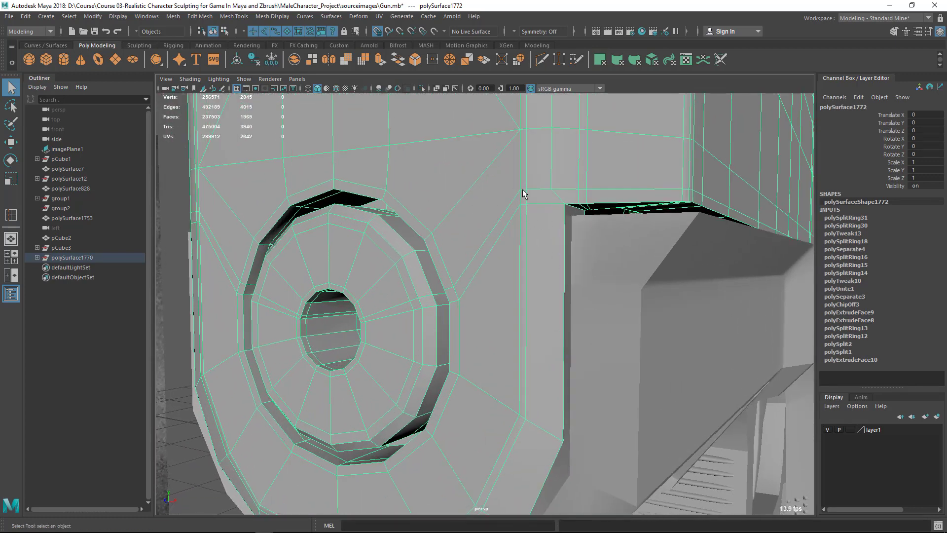
left_click_drag(706, 191, 743, 226, "alt")
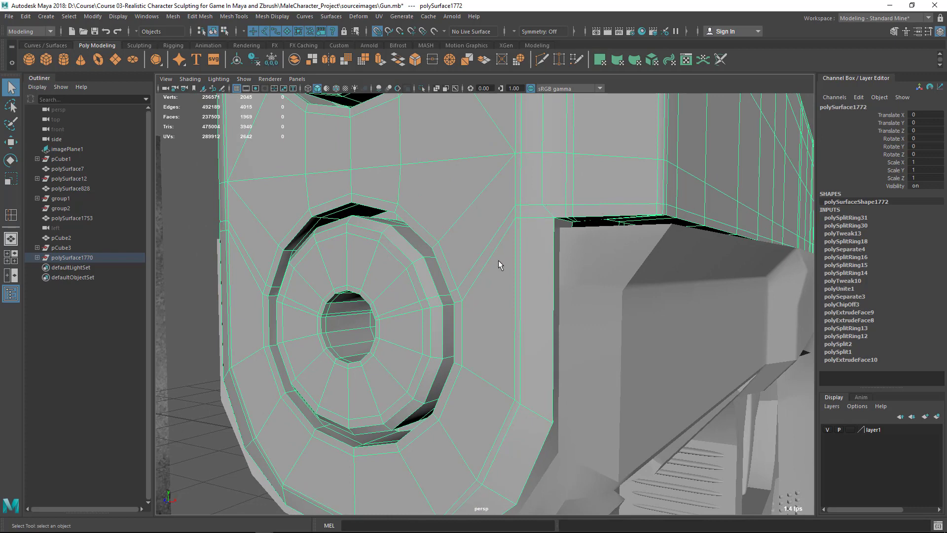
left_click_drag(489, 311, 536, 271, "alt")
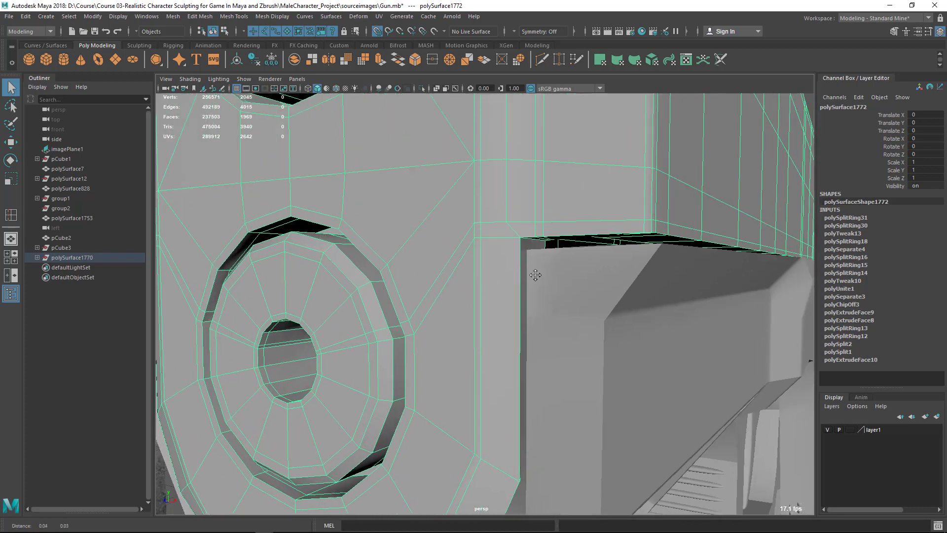
left_click(234, 17)
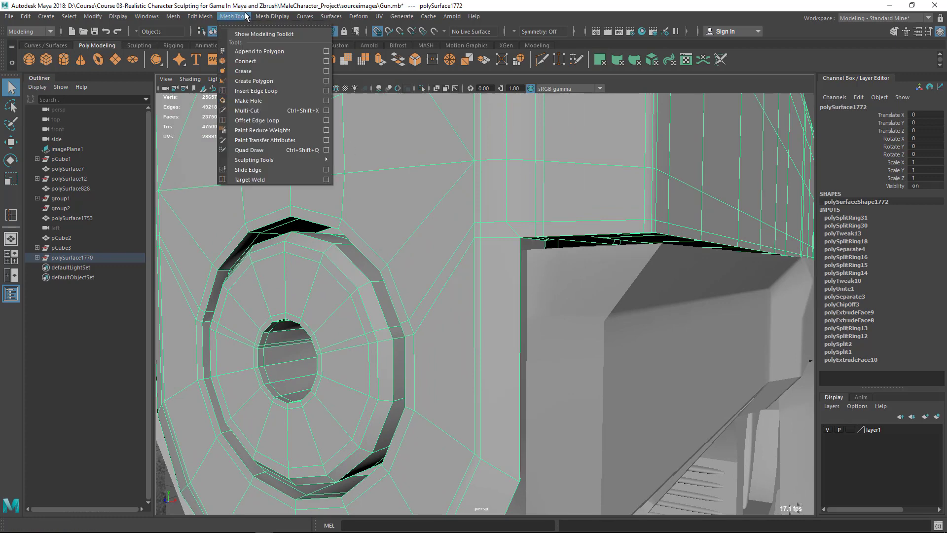
left_click(250, 179)
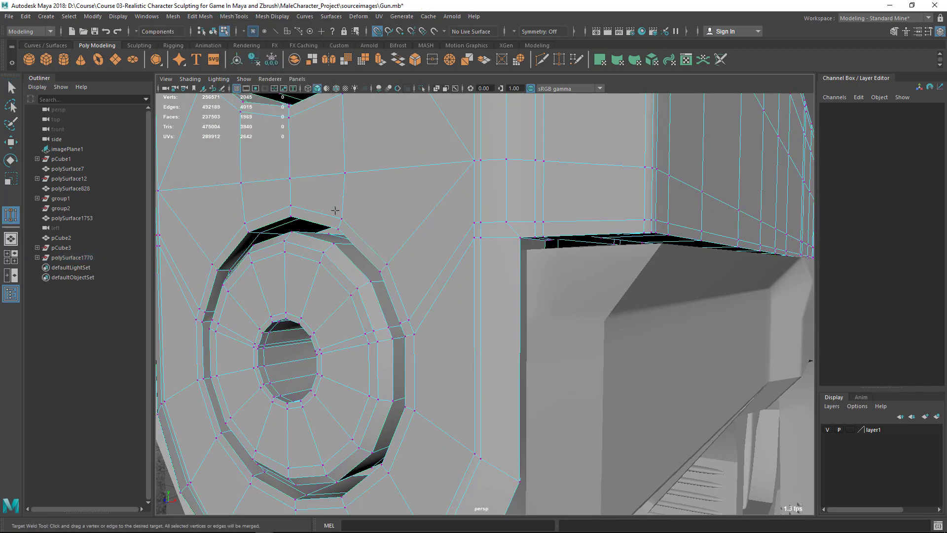
left_click_drag(504, 264, 482, 217, "alt")
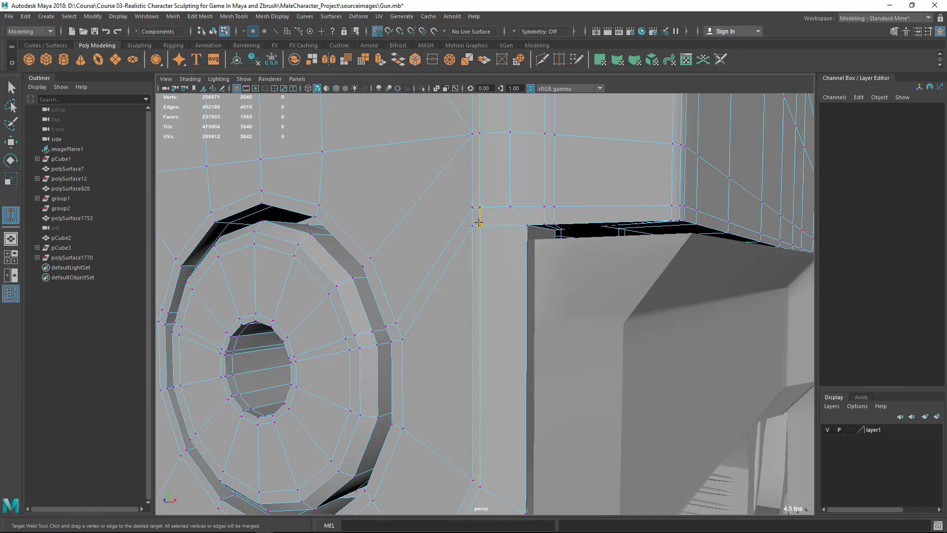
left_click_drag(479, 224, 479, 224)
left_click_drag(592, 267, 596, 233, "alt")
left_click_drag(641, 265, 626, 264, "alt")
Step: Select the edge loop running from the slide's welded corner to the guide rod opening and delete it
key("q")
right_click_drag(597, 262, 584, 236)
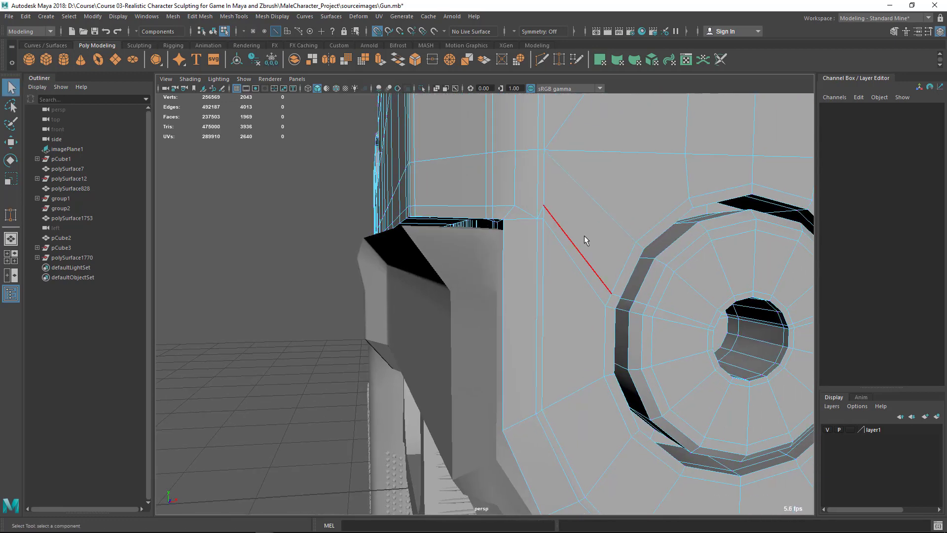
double_click(581, 242)
left_click_drag(579, 244, 606, 271, "alt")
right_click_drag(573, 189, 517, 204, "shift")
Step: Undo the edge loop deletion to check the rings around the guide rod opening, and delete the same loop again
left_click_drag(652, 290, 428, 254, "alt")
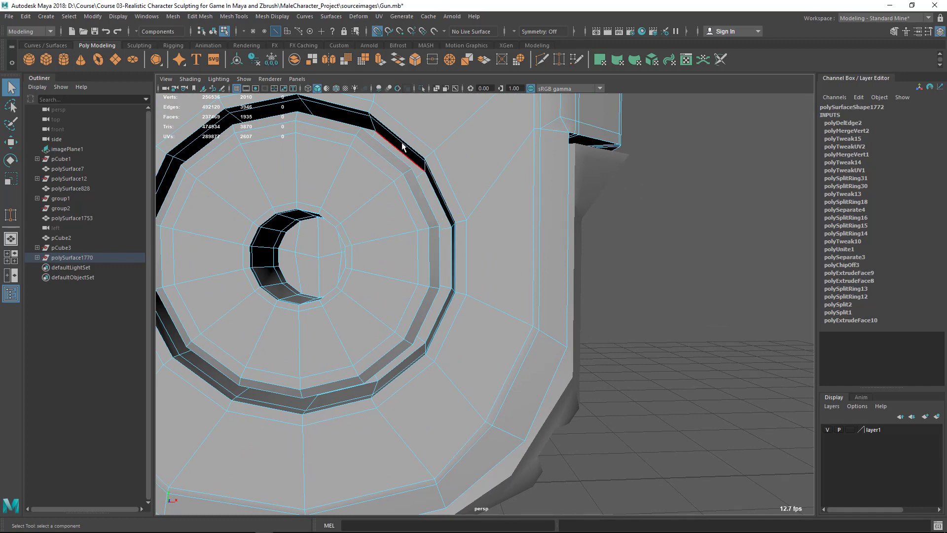
scroll(417, 207, "up", 2)
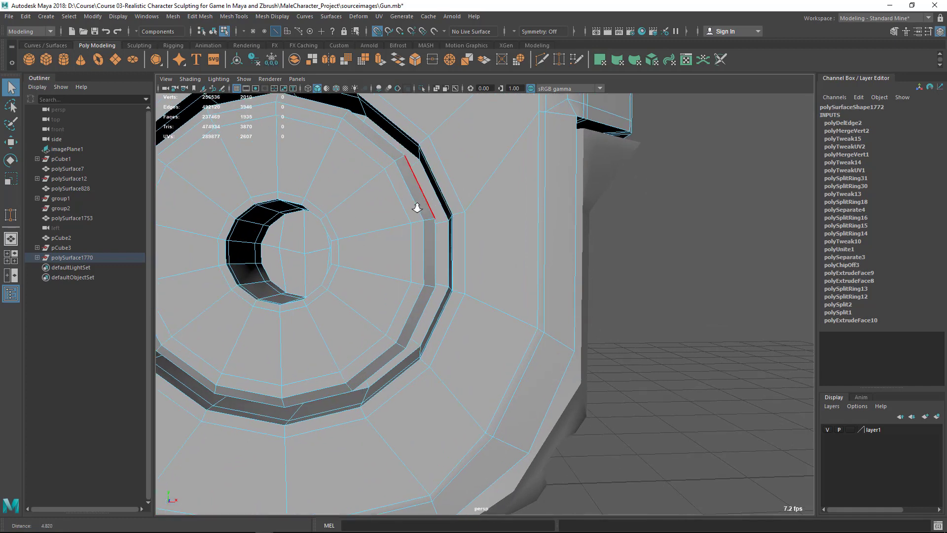
scroll(417, 207, "up", 1)
key("ctrl+z")
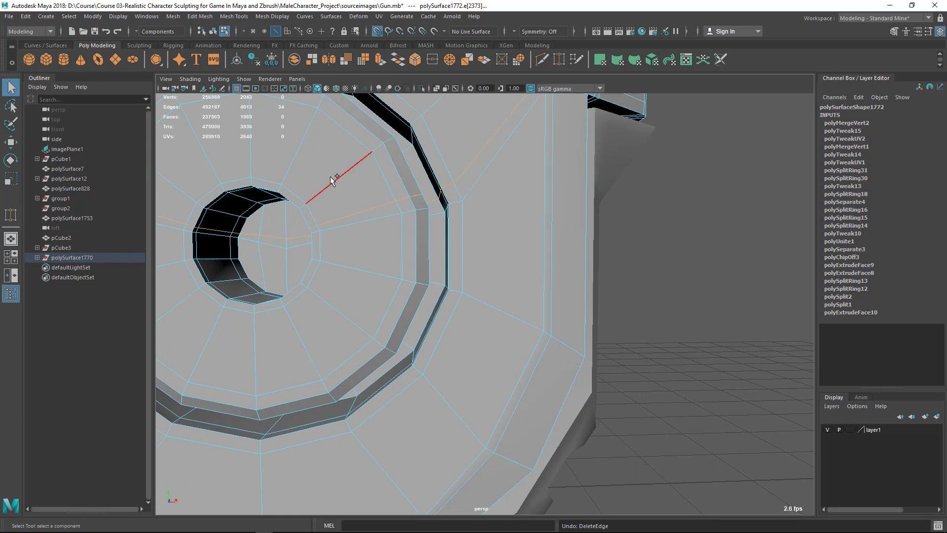
right_click_drag(332, 178, 483, 202, "shift")
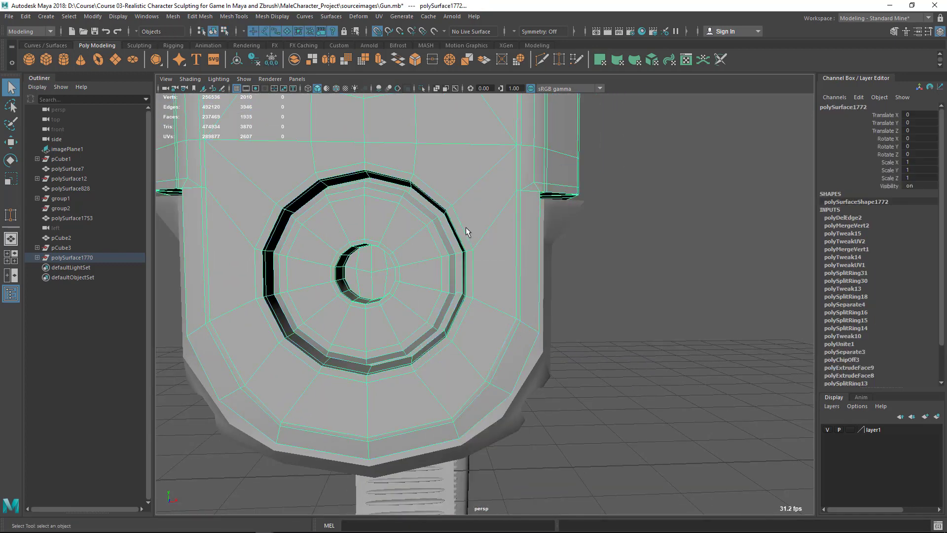
Step: Turn on the smooth mesh preview for the slide and check its front corners and guide rod opening
left_click_drag(521, 212, 296, 257, "alt")
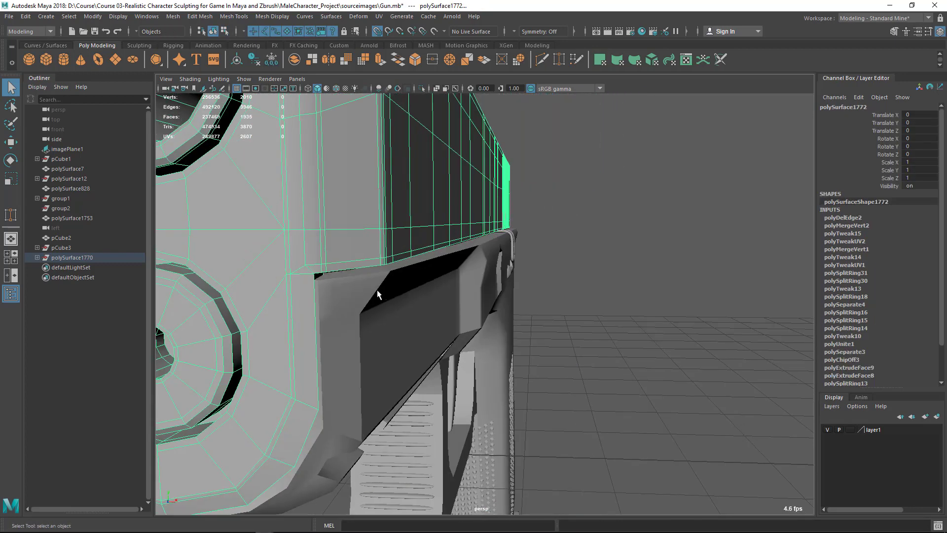
key("3")
left_click(652, 247)
right_click_drag(653, 247, 373, 219, "alt")
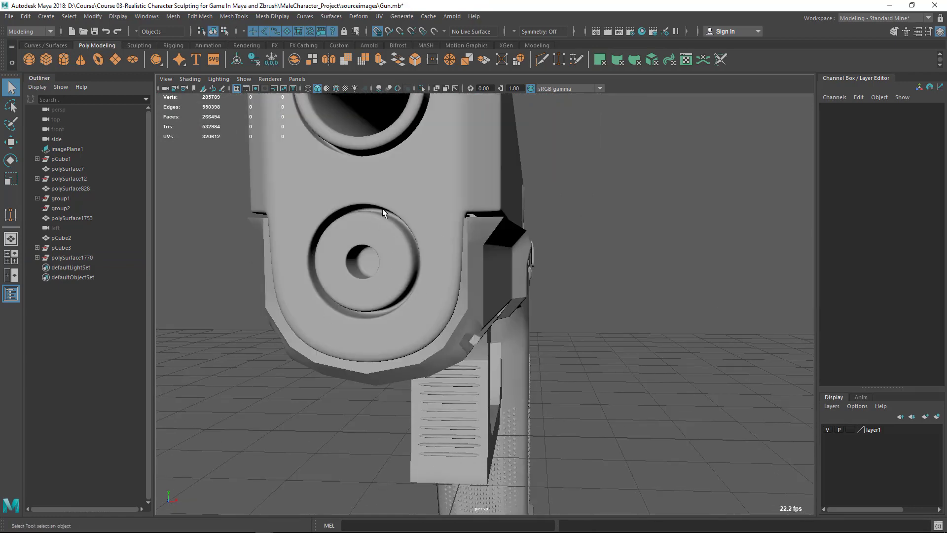
Step: Turn on the smooth mesh preview for the frame, deselect it and check the whole pistol from the side
left_click(368, 381)
right_click_drag(571, 377, 528, 360, "alt")
left_click_drag(528, 360, 444, 346, "alt")
right_click_drag(360, 318, 437, 356, "alt")
key("3")
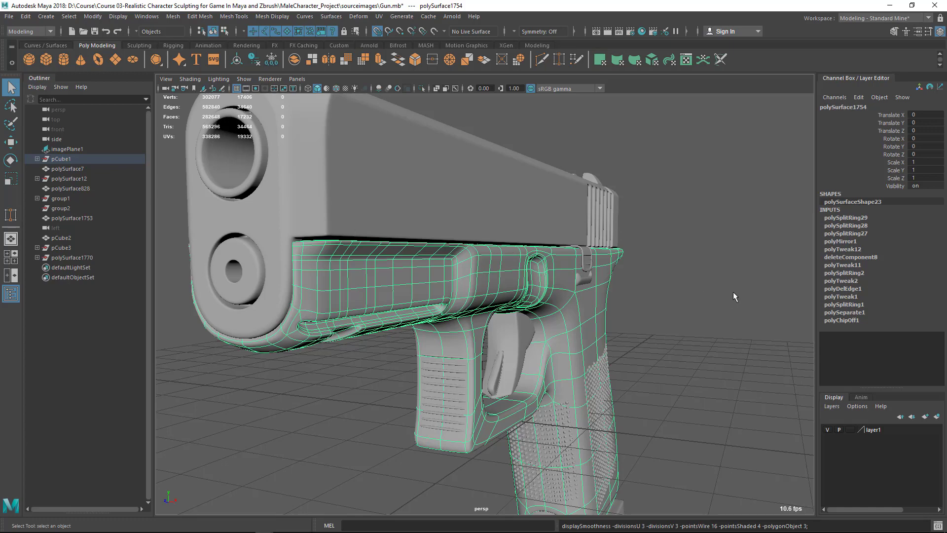
left_click(733, 292)
right_click_drag(587, 299, 473, 296, "alt")
left_click_drag(558, 298, 673, 309, "alt")
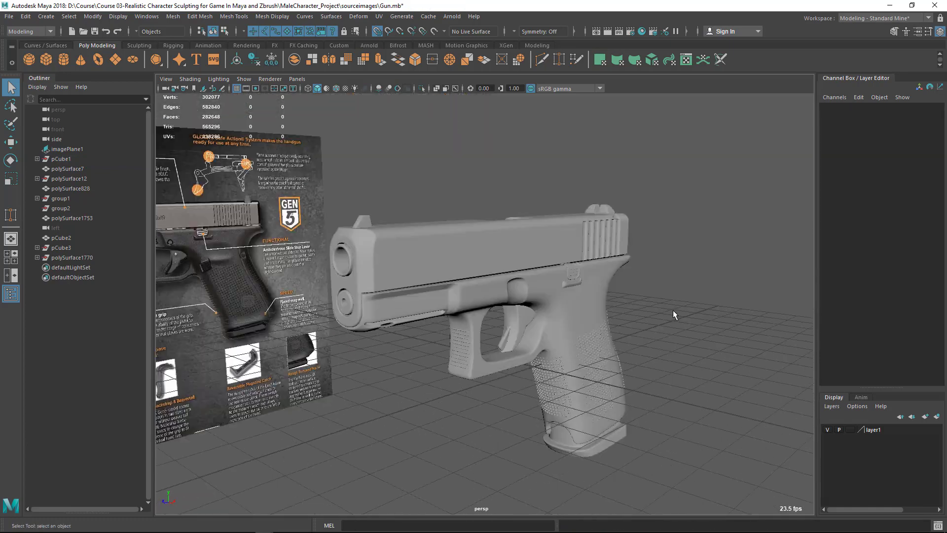